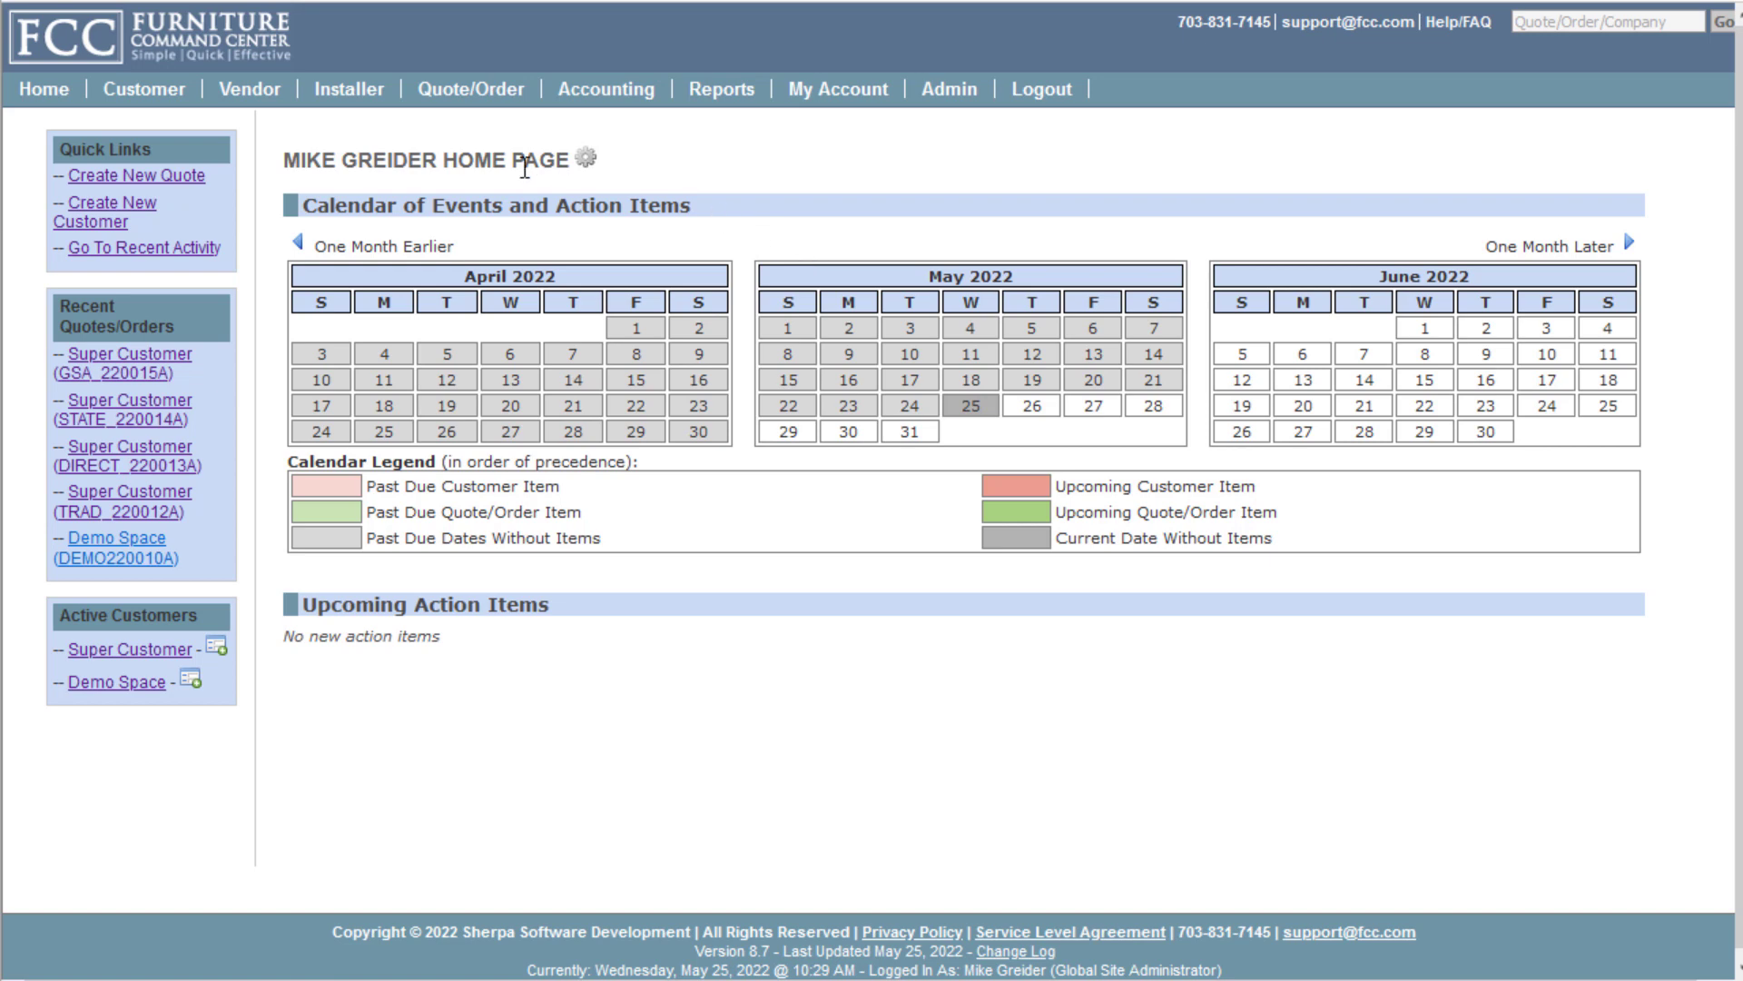
# Open the Quote Main page and search for 'demo' across orders, customers, vendors and installers
pyautogui.moveTo(159, 103)
pyautogui.moveTo(610, 88)
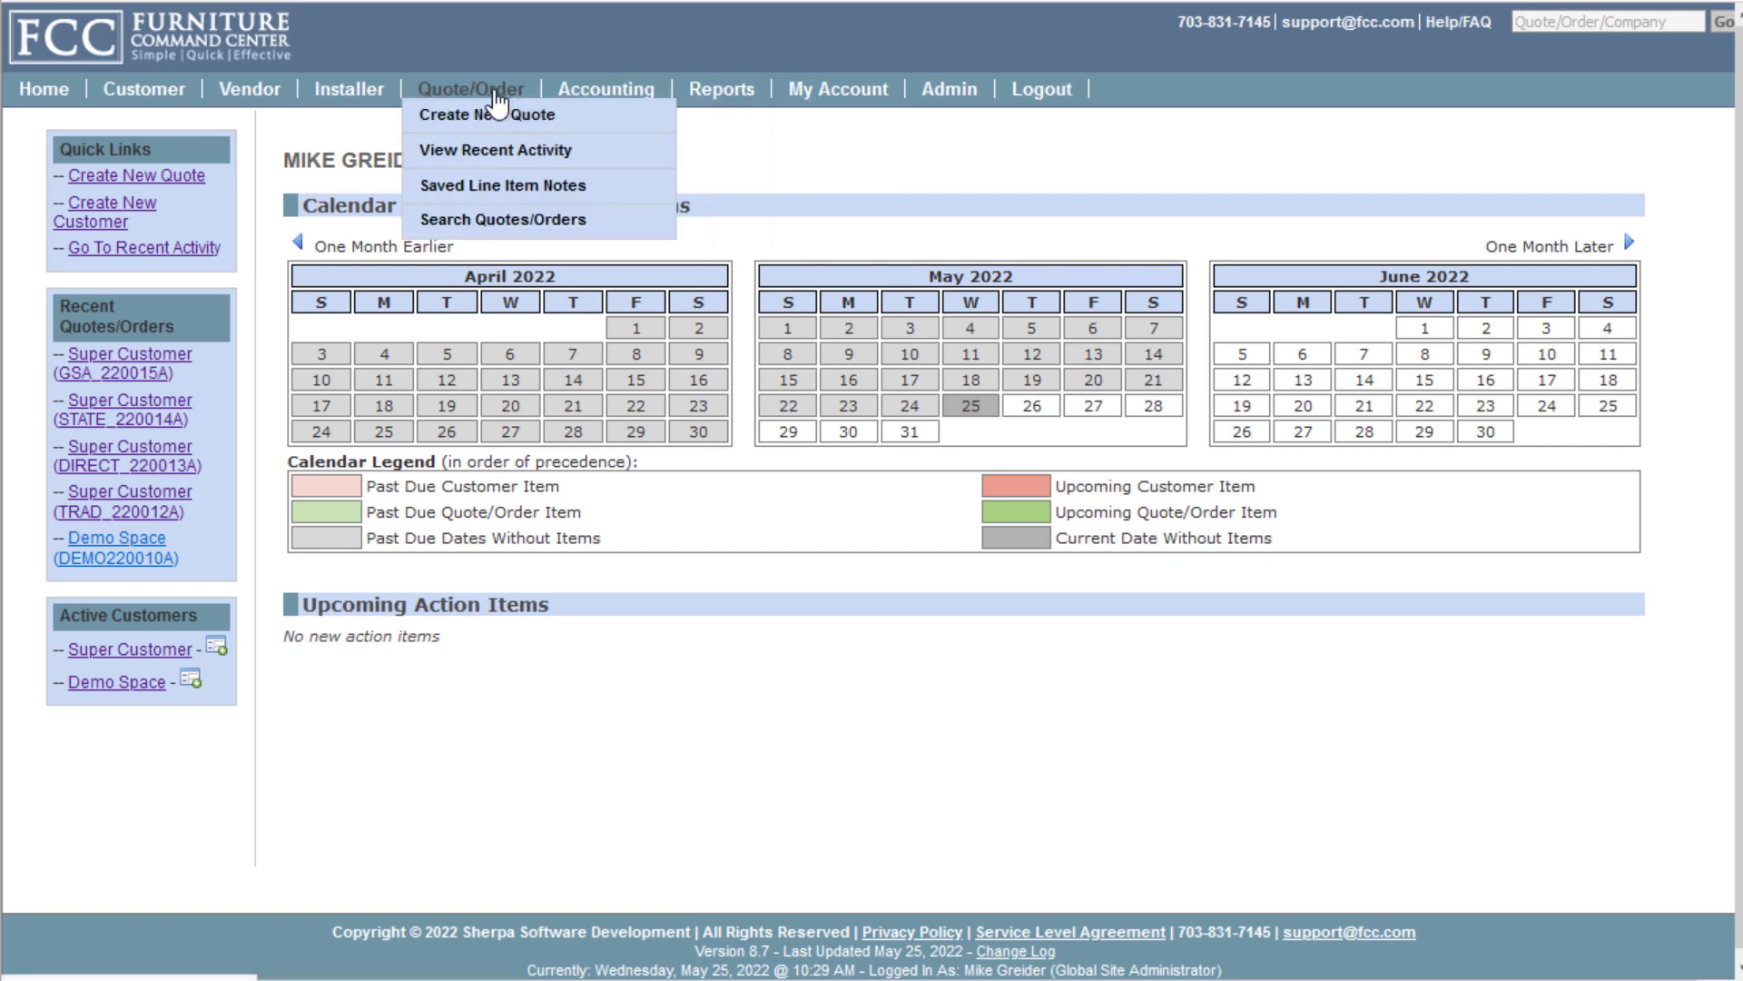
pyautogui.moveTo(349, 88)
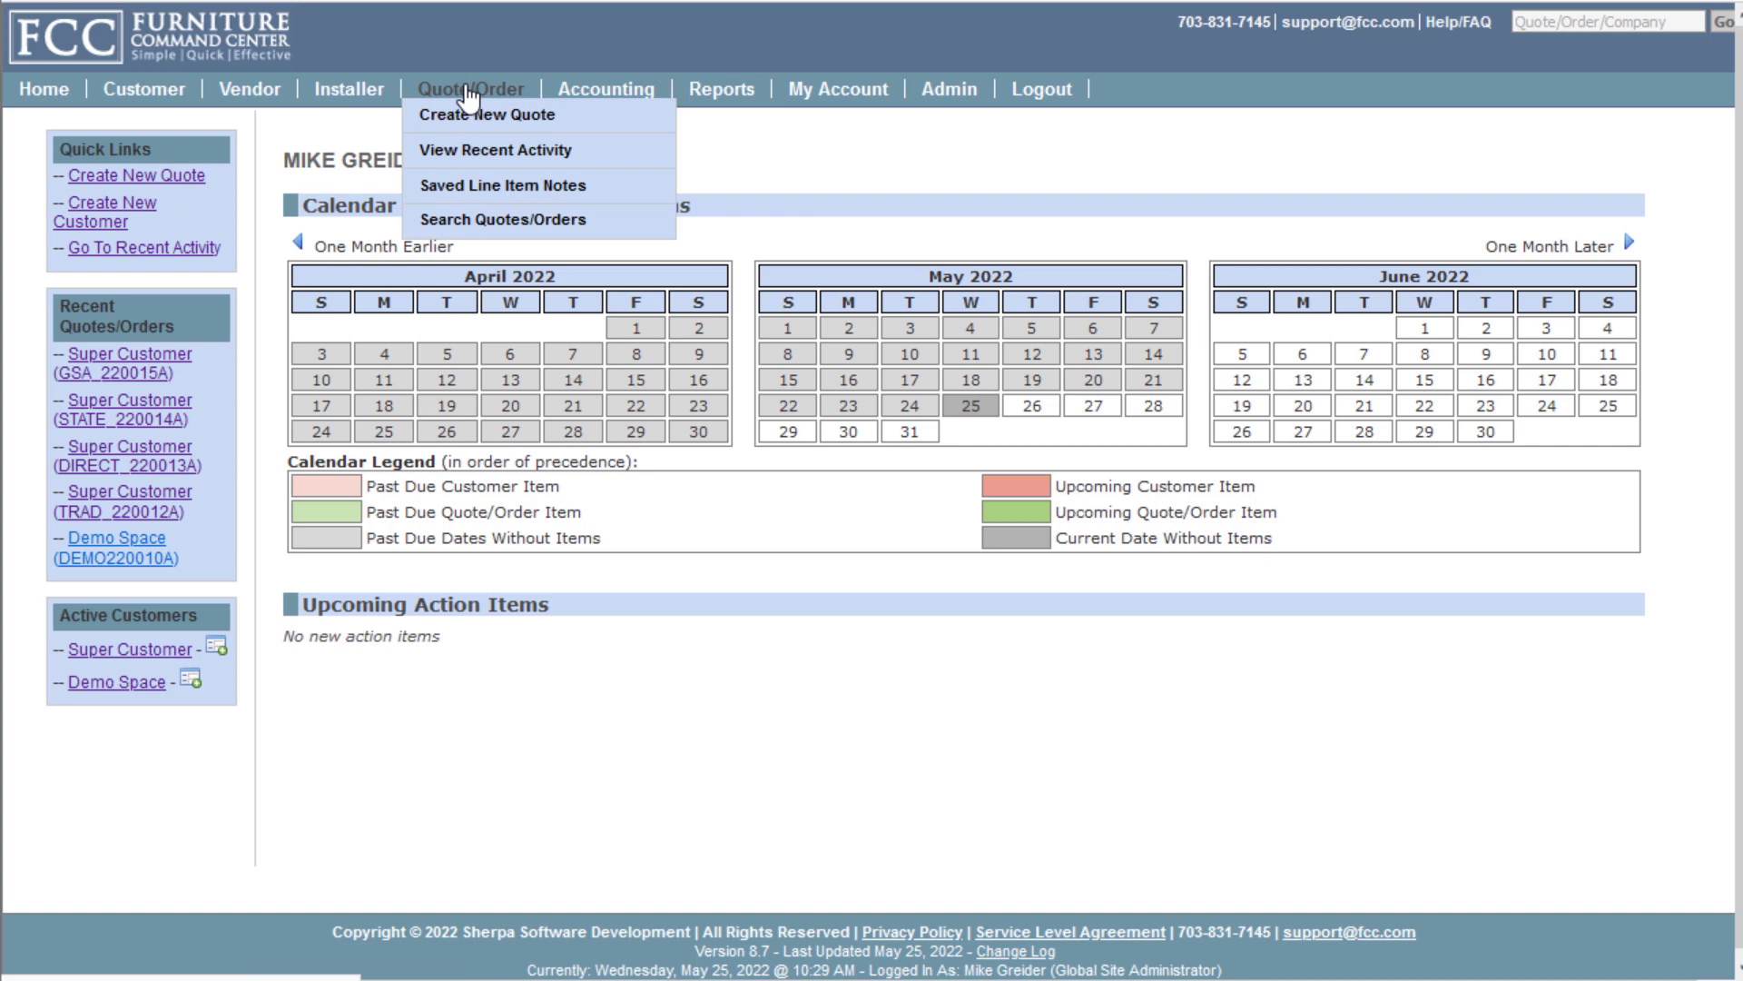
pyautogui.click(469, 91)
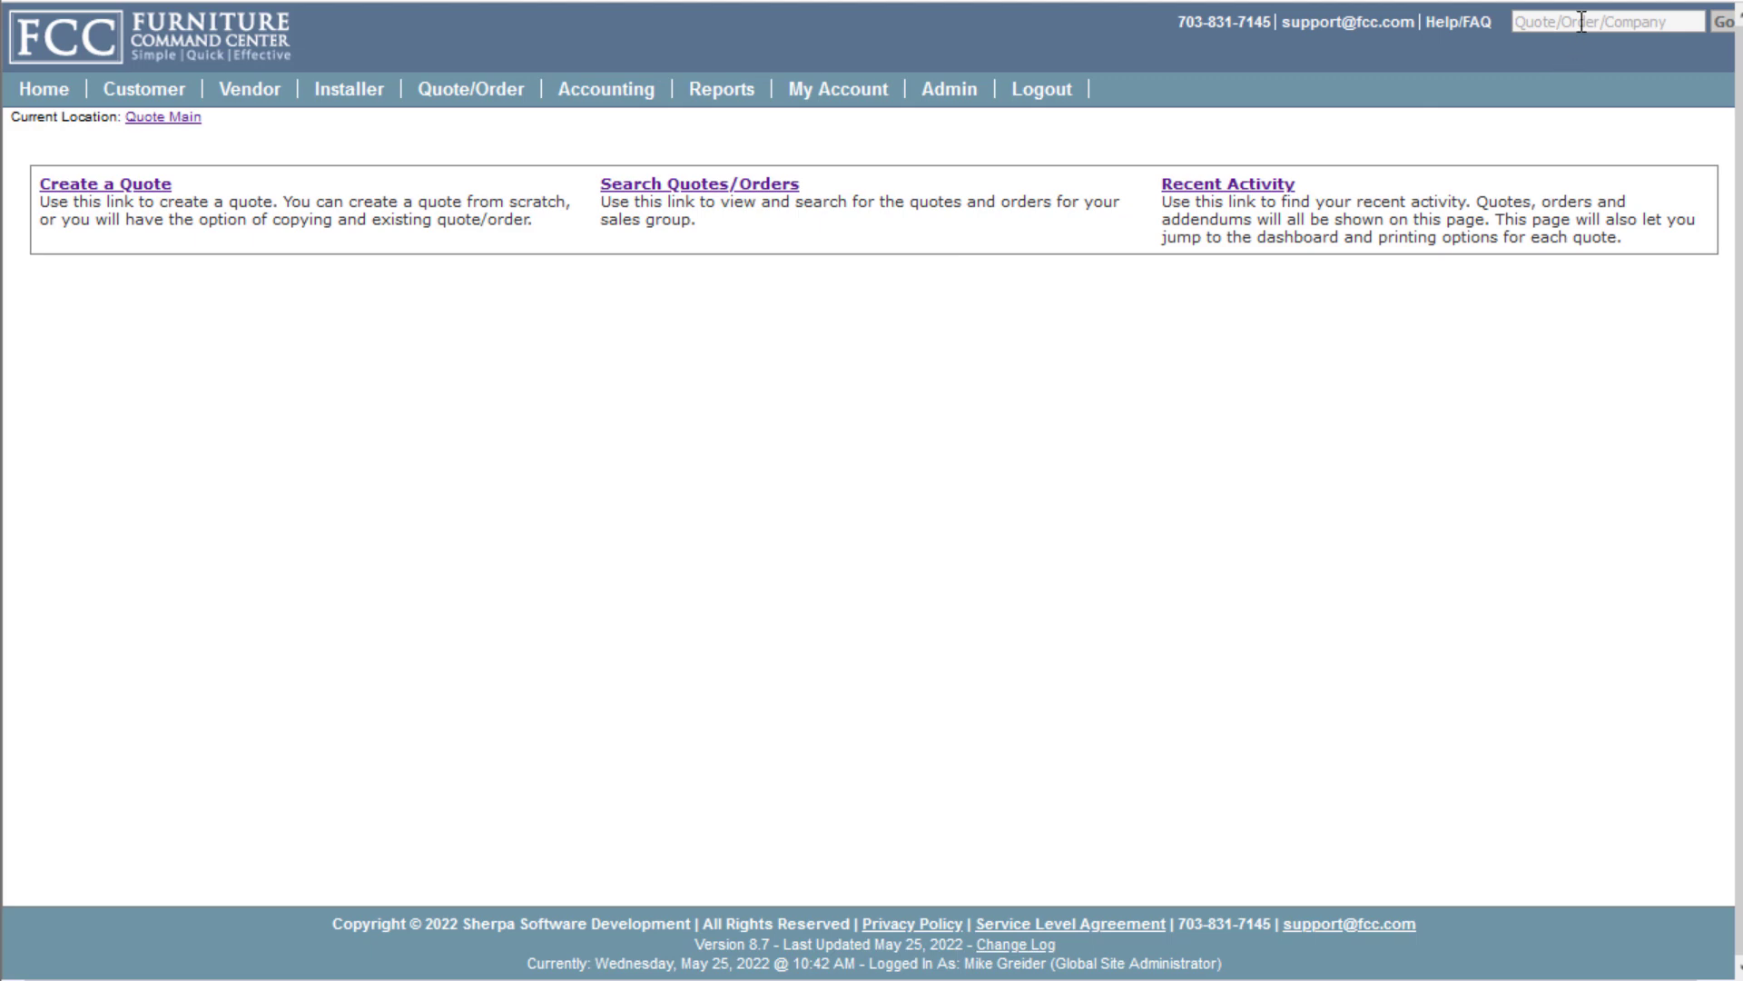
pyautogui.click(1581, 22)
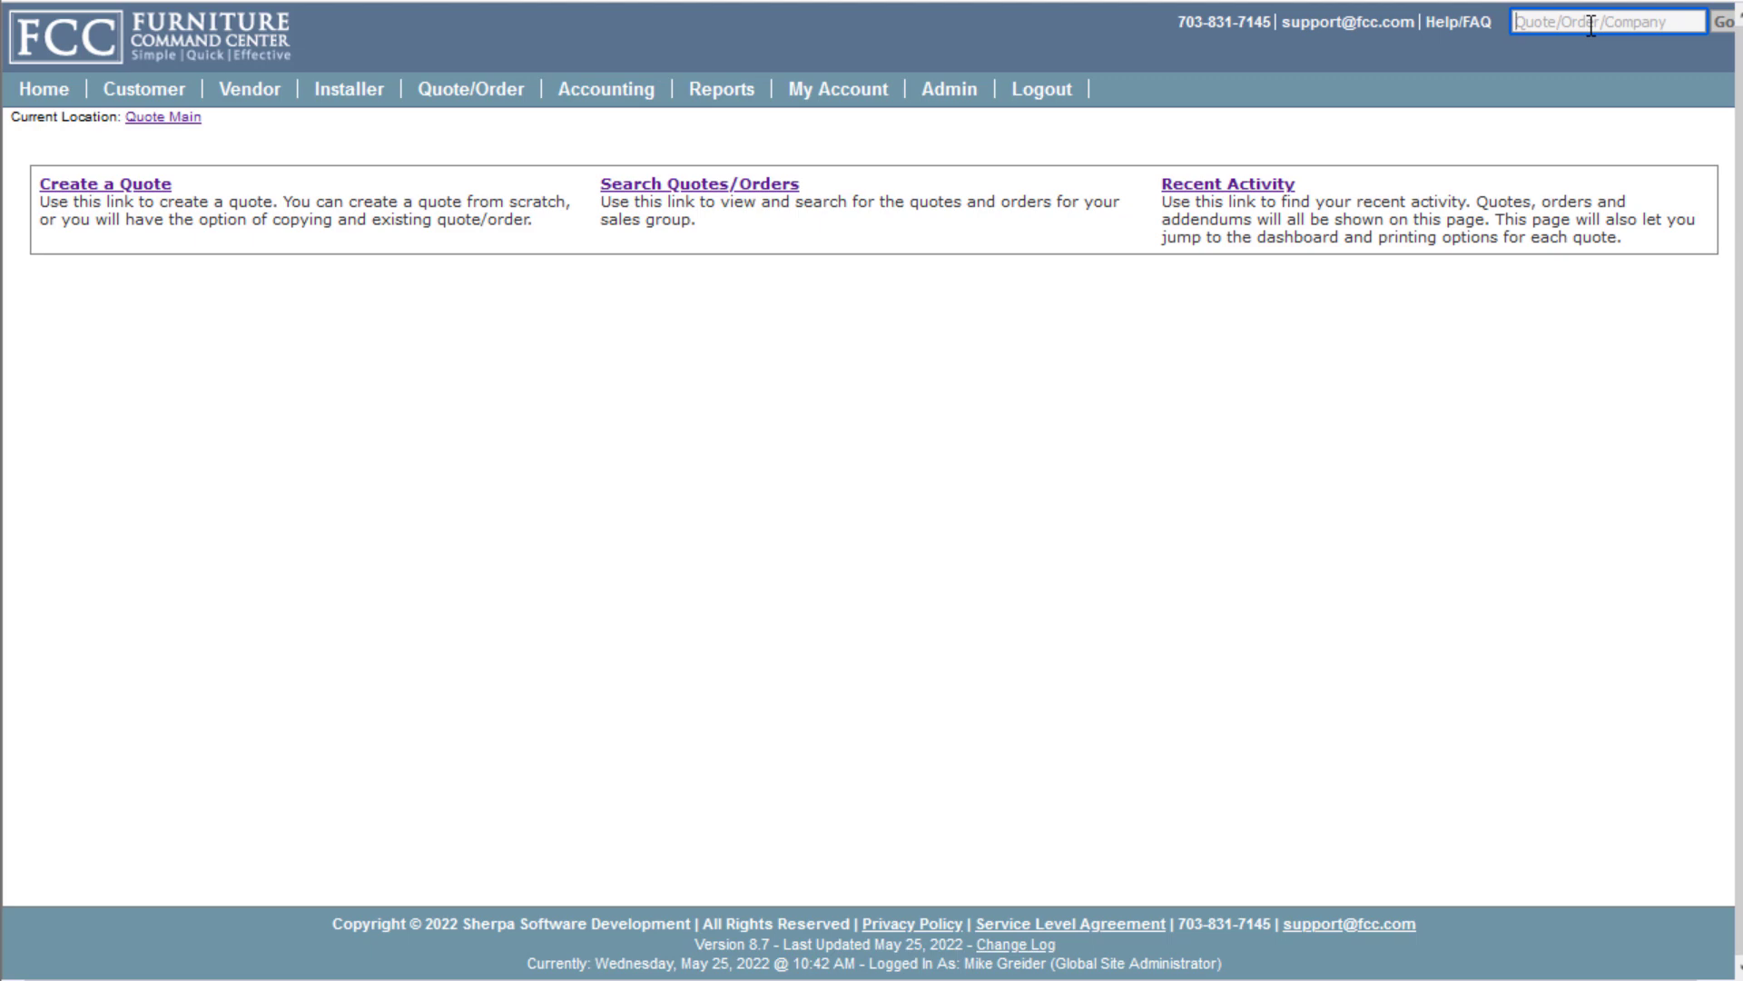
pyautogui.write('demo')
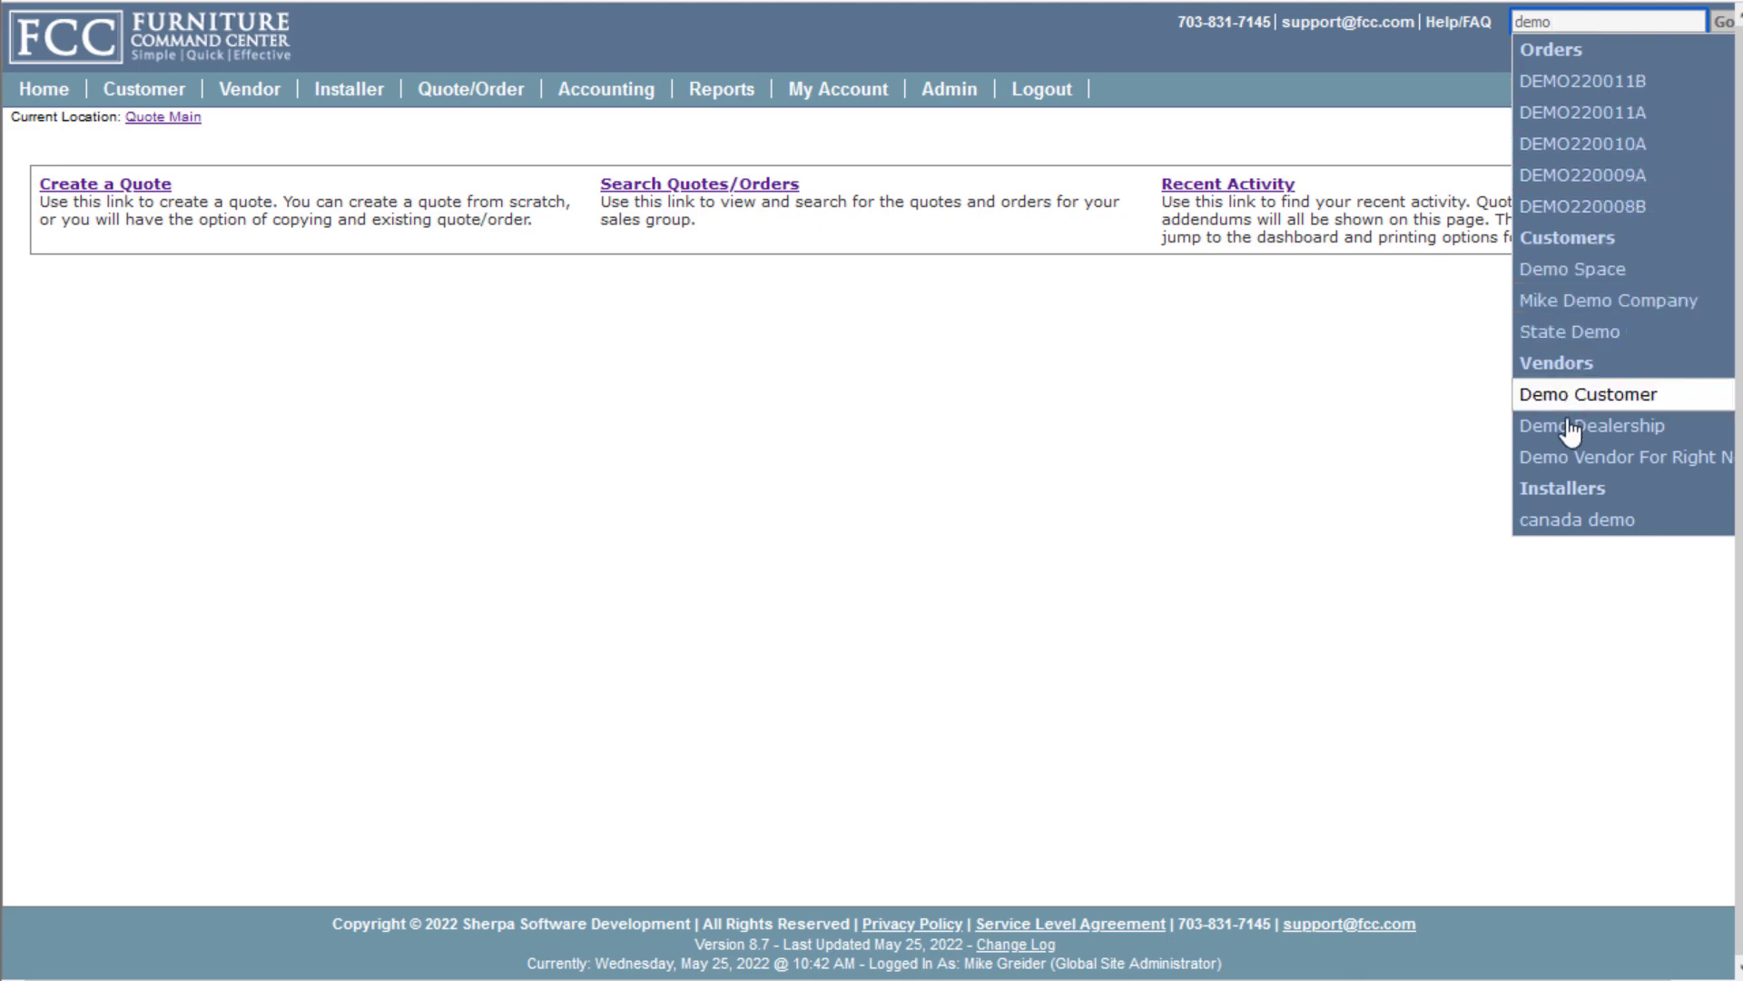
# Open the Demo Space customer record, then go to My Account > Account Information
pyautogui.click(1565, 271)
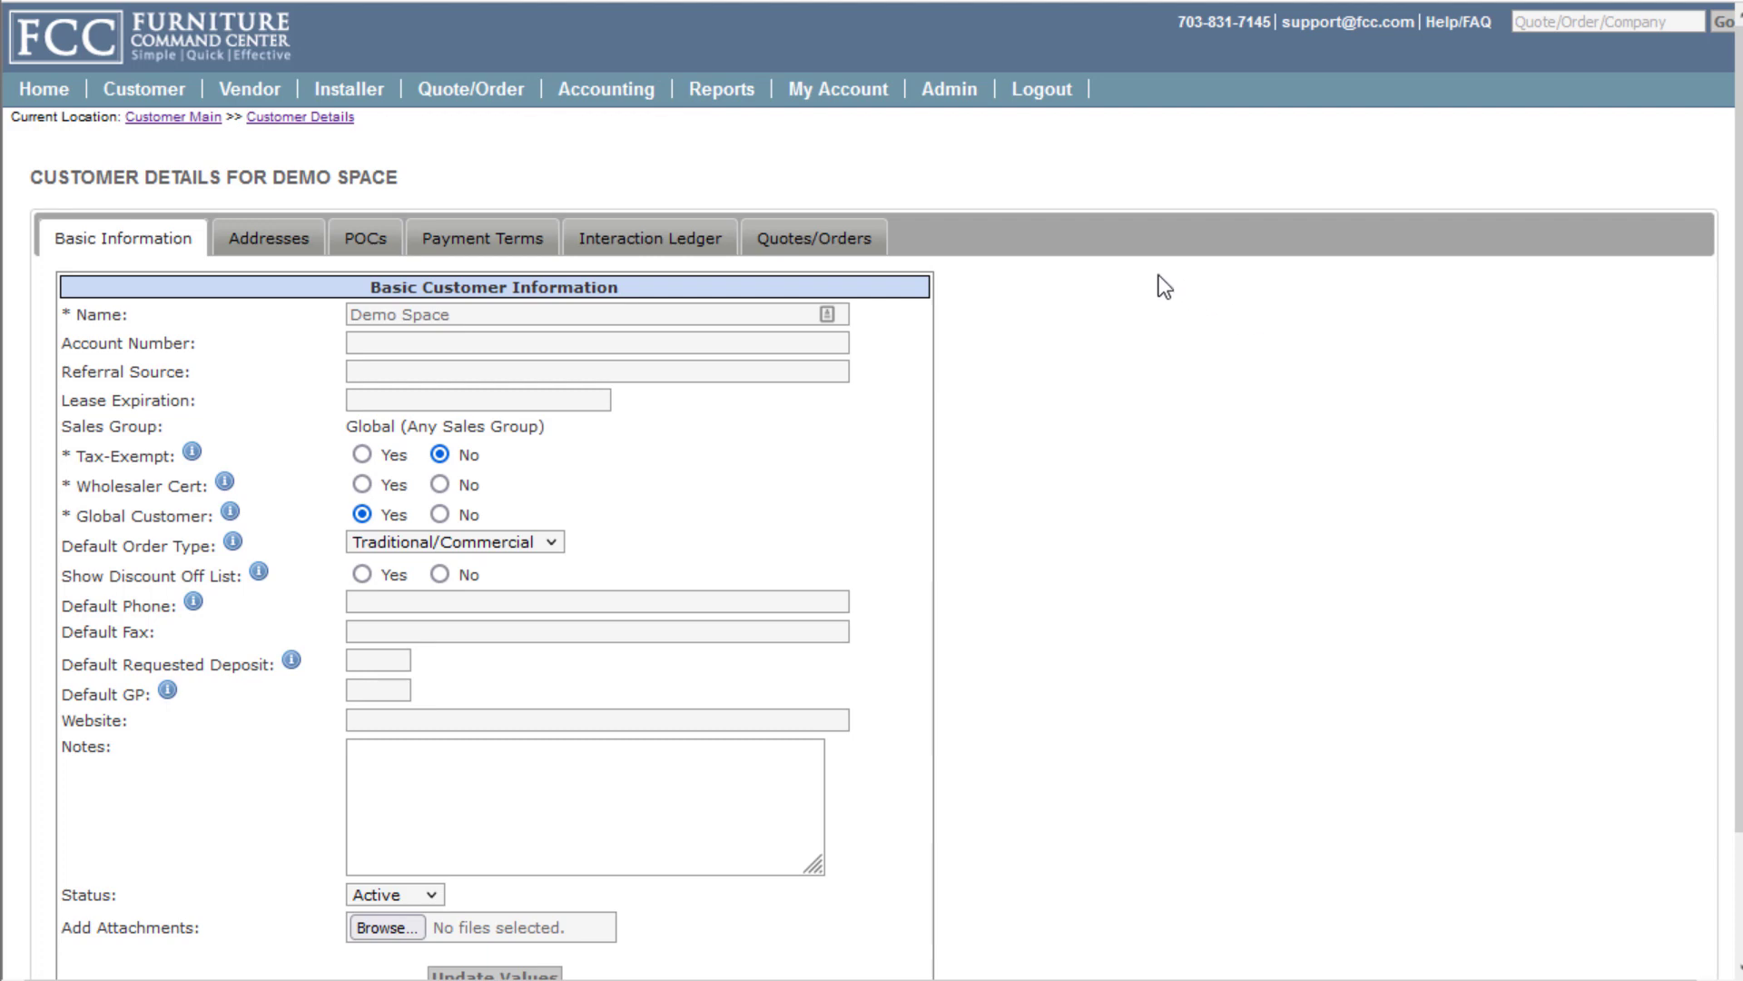
pyautogui.moveTo(840, 90)
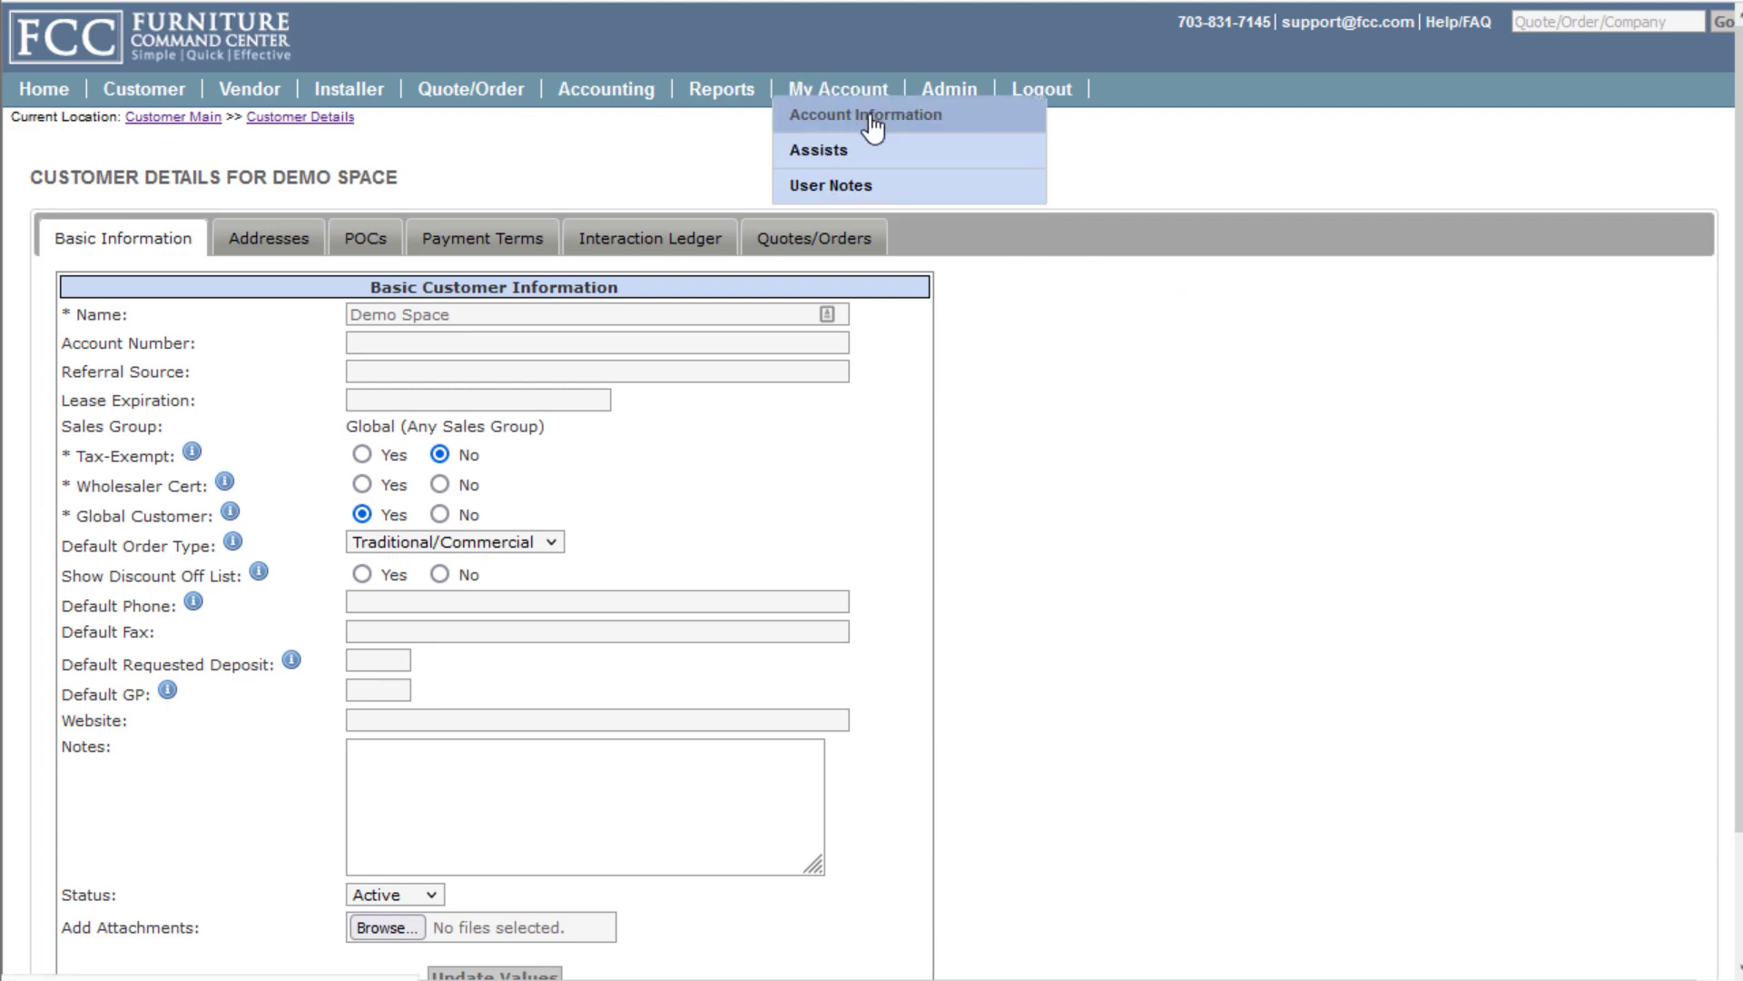
pyautogui.click(872, 116)
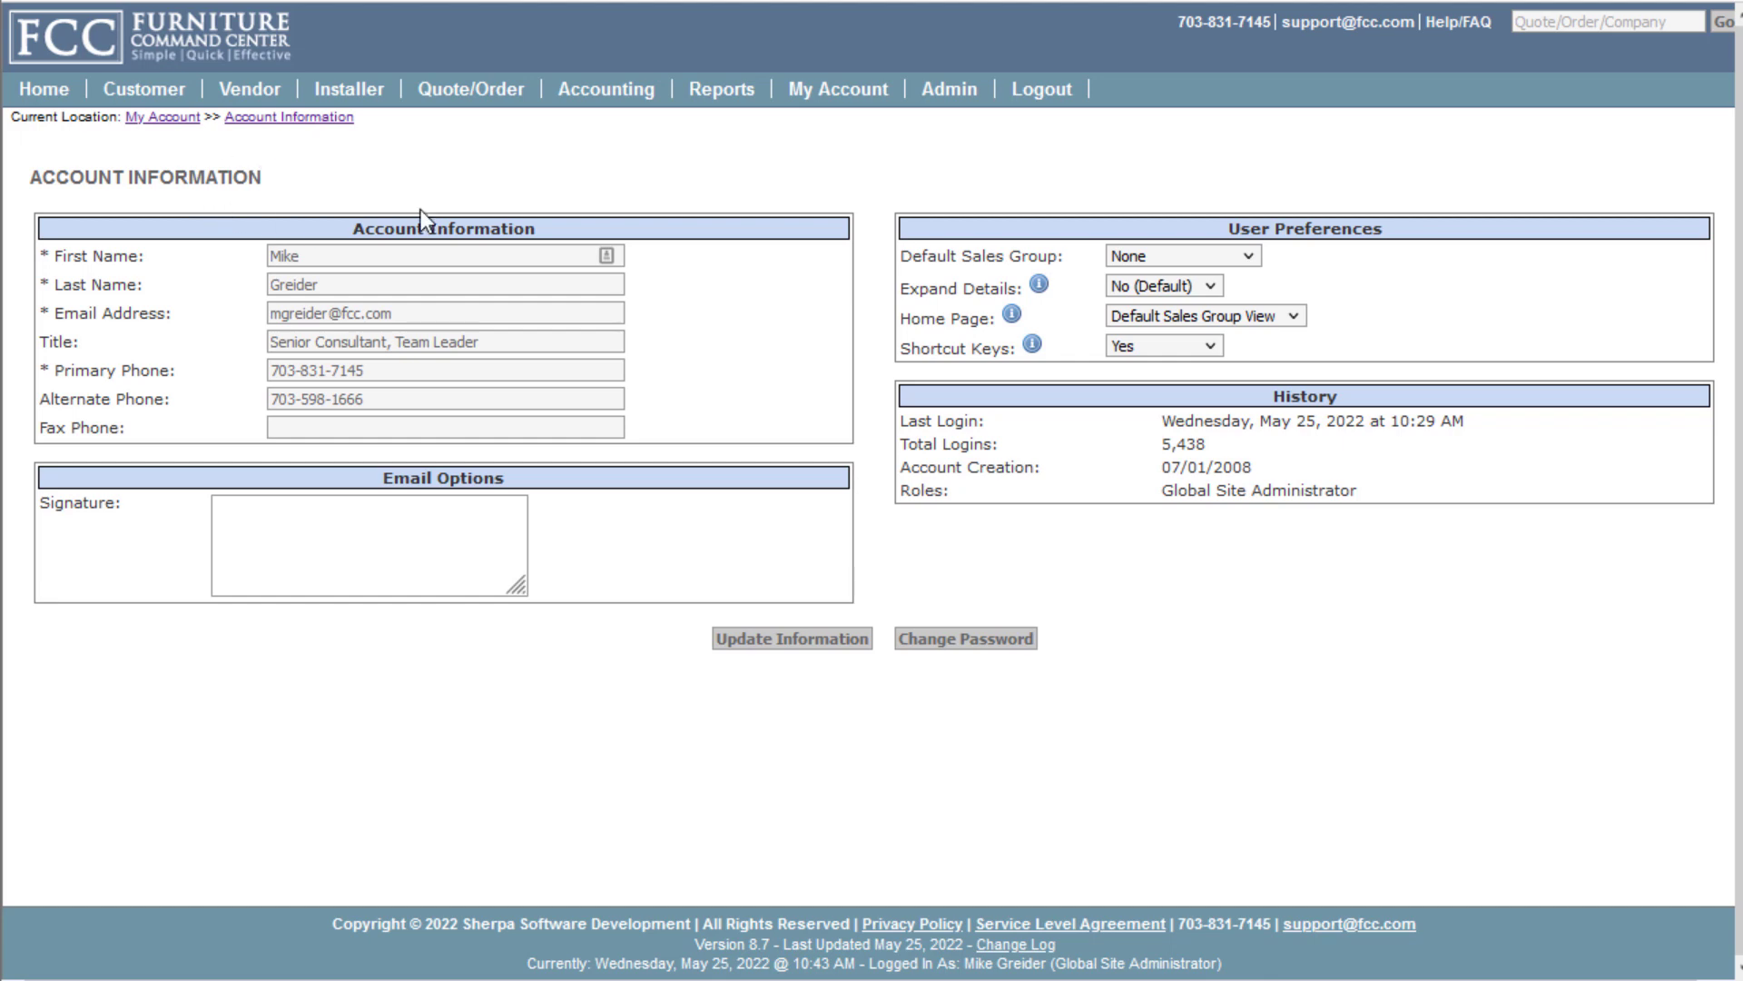
pyautogui.click(1250, 256)
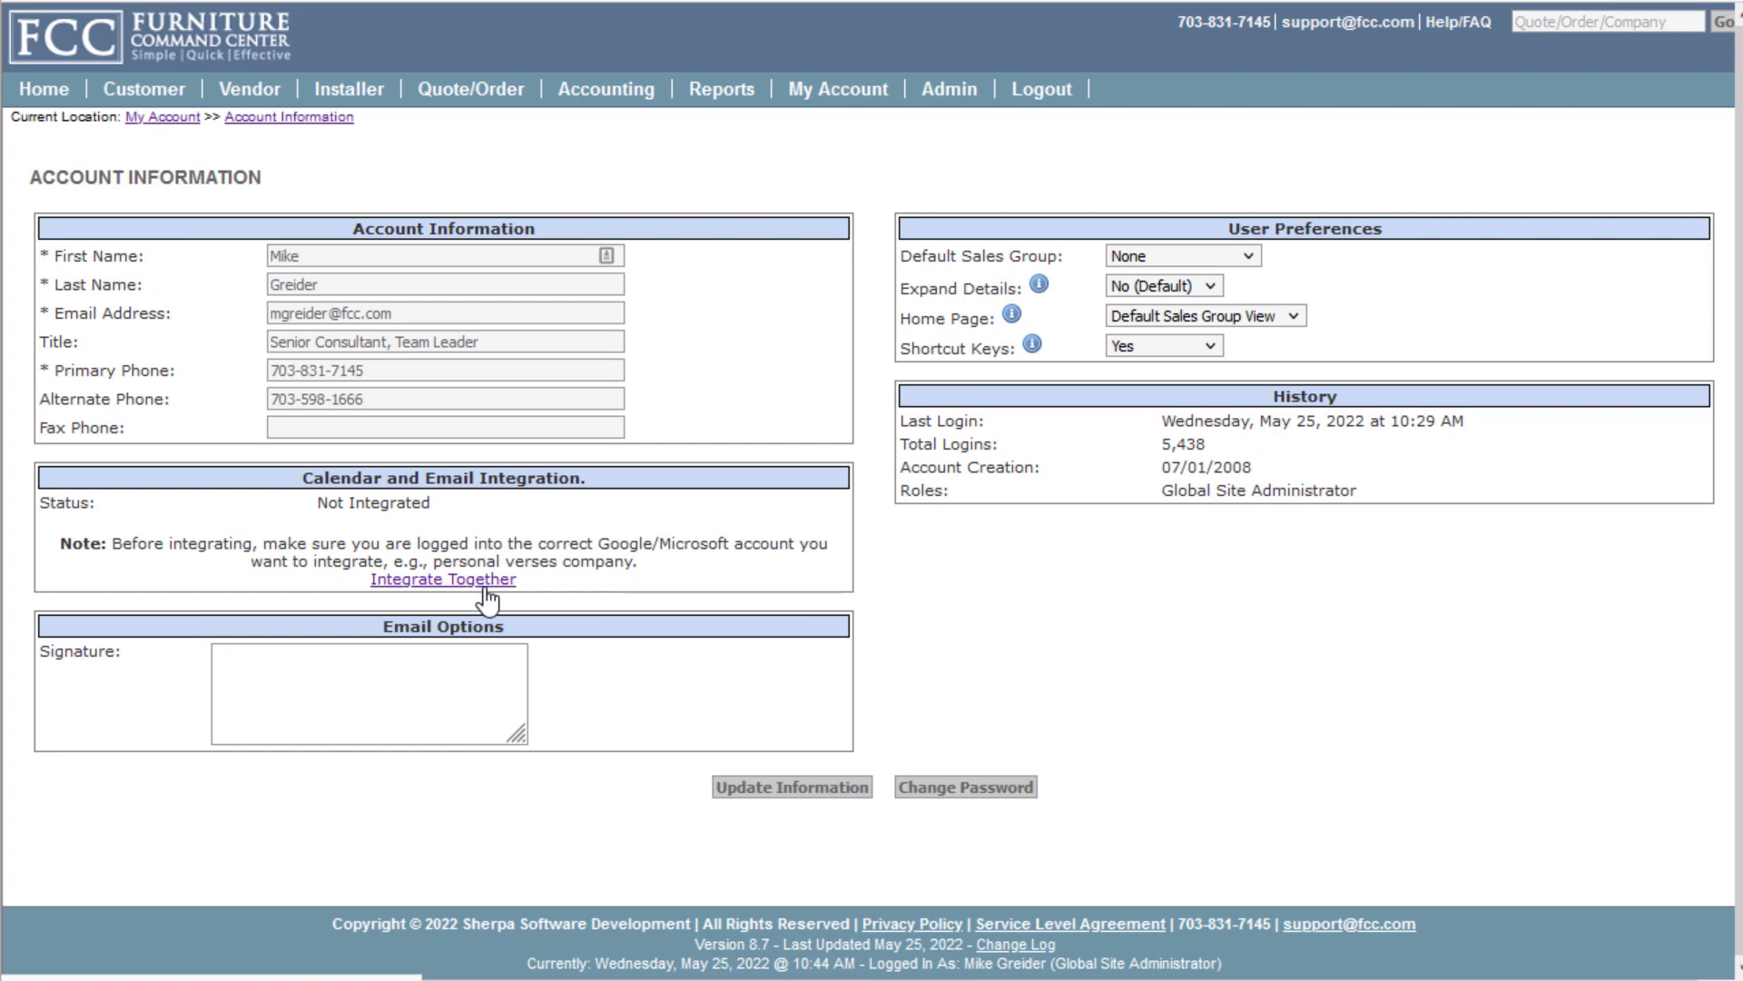
pyautogui.moveTo(180, 103)
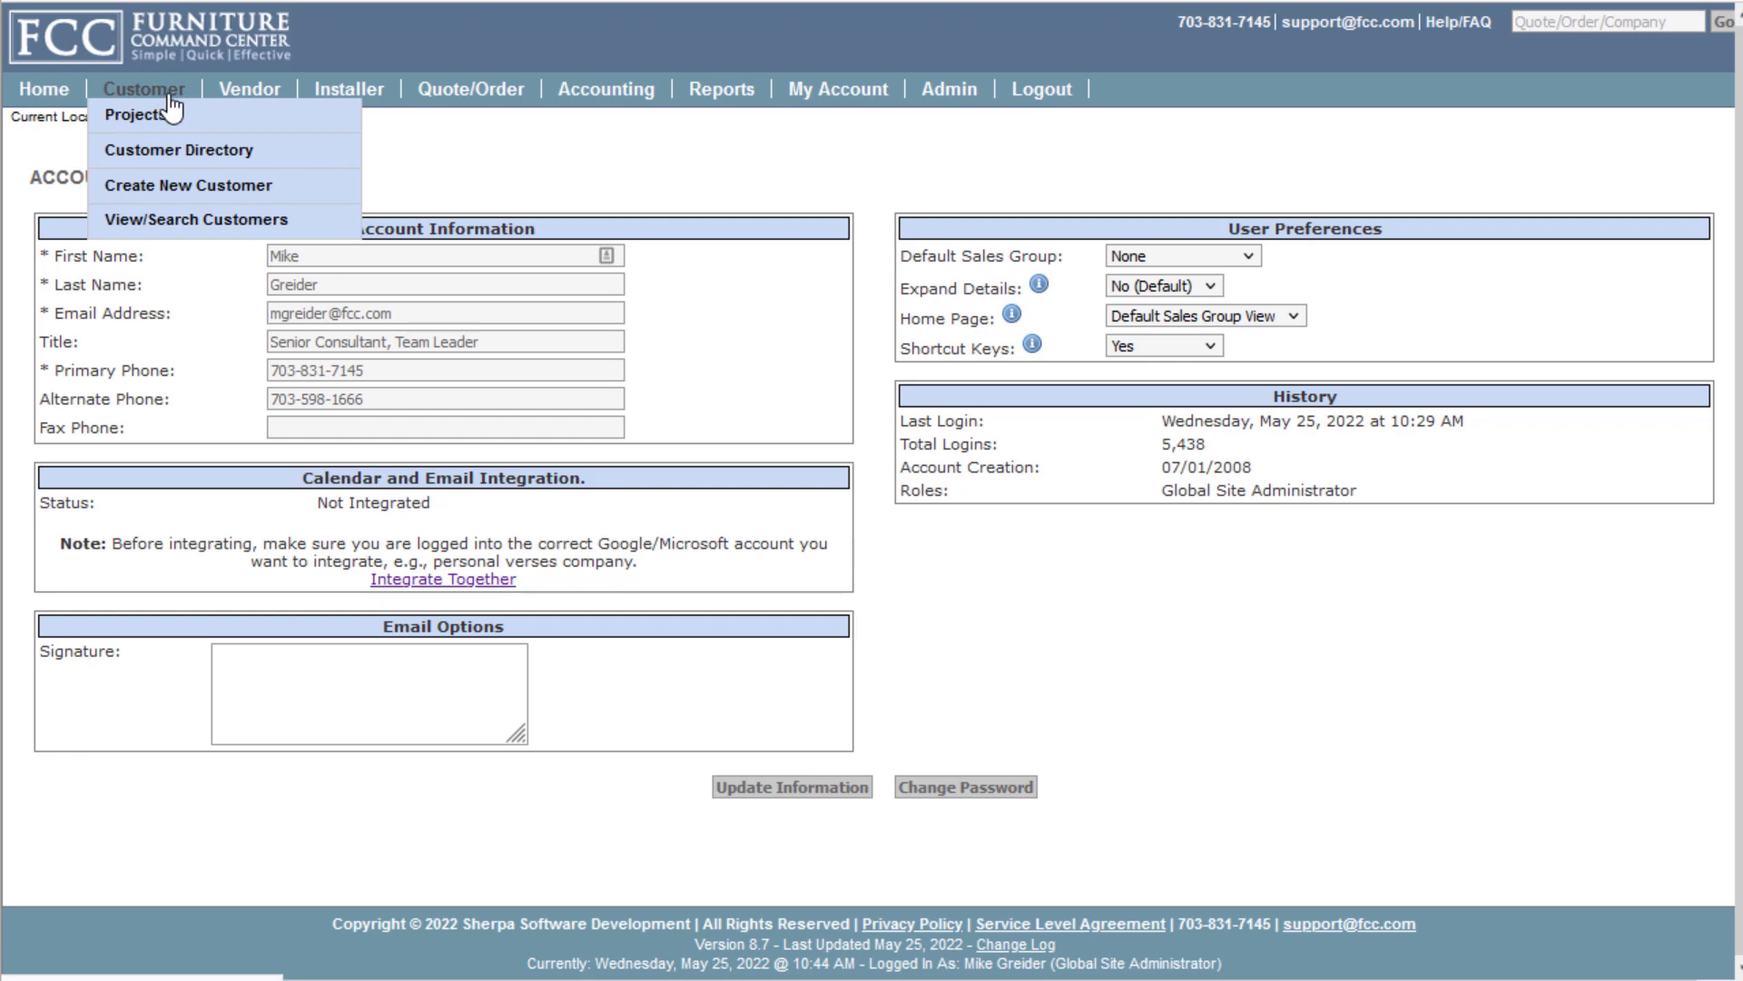
# List all customers with a blank search and open Demo Space's customer details
pyautogui.click(188, 223)
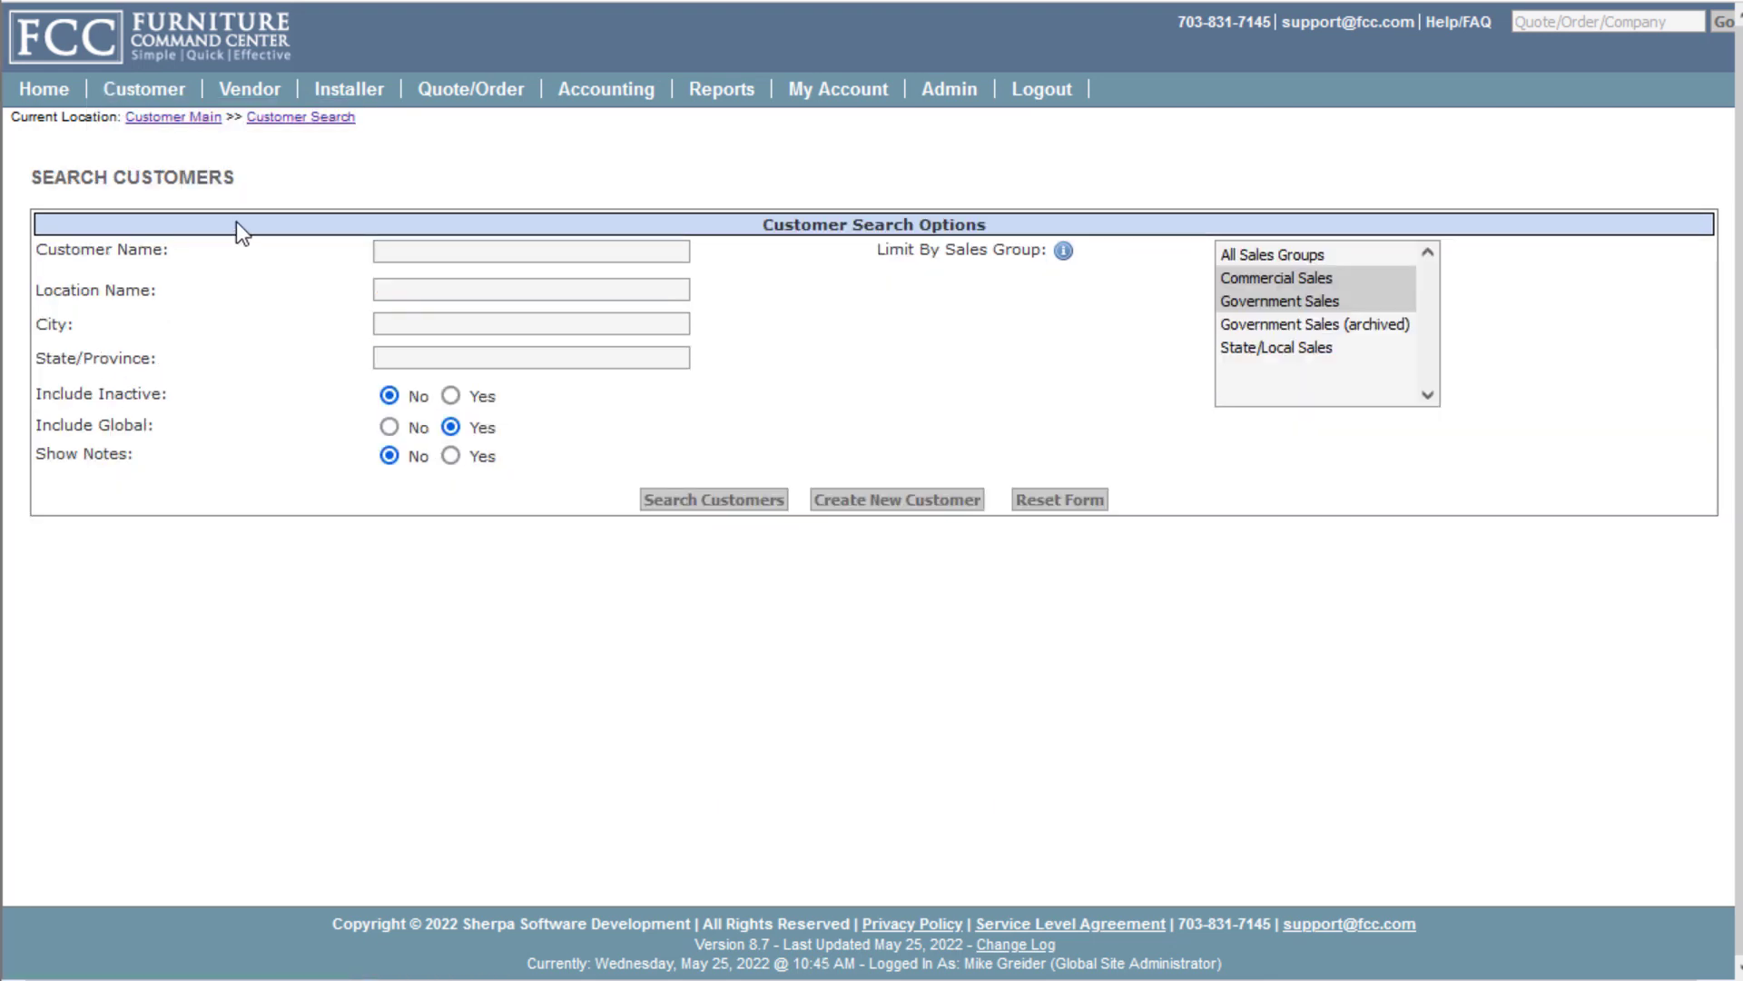
pyautogui.click(694, 509)
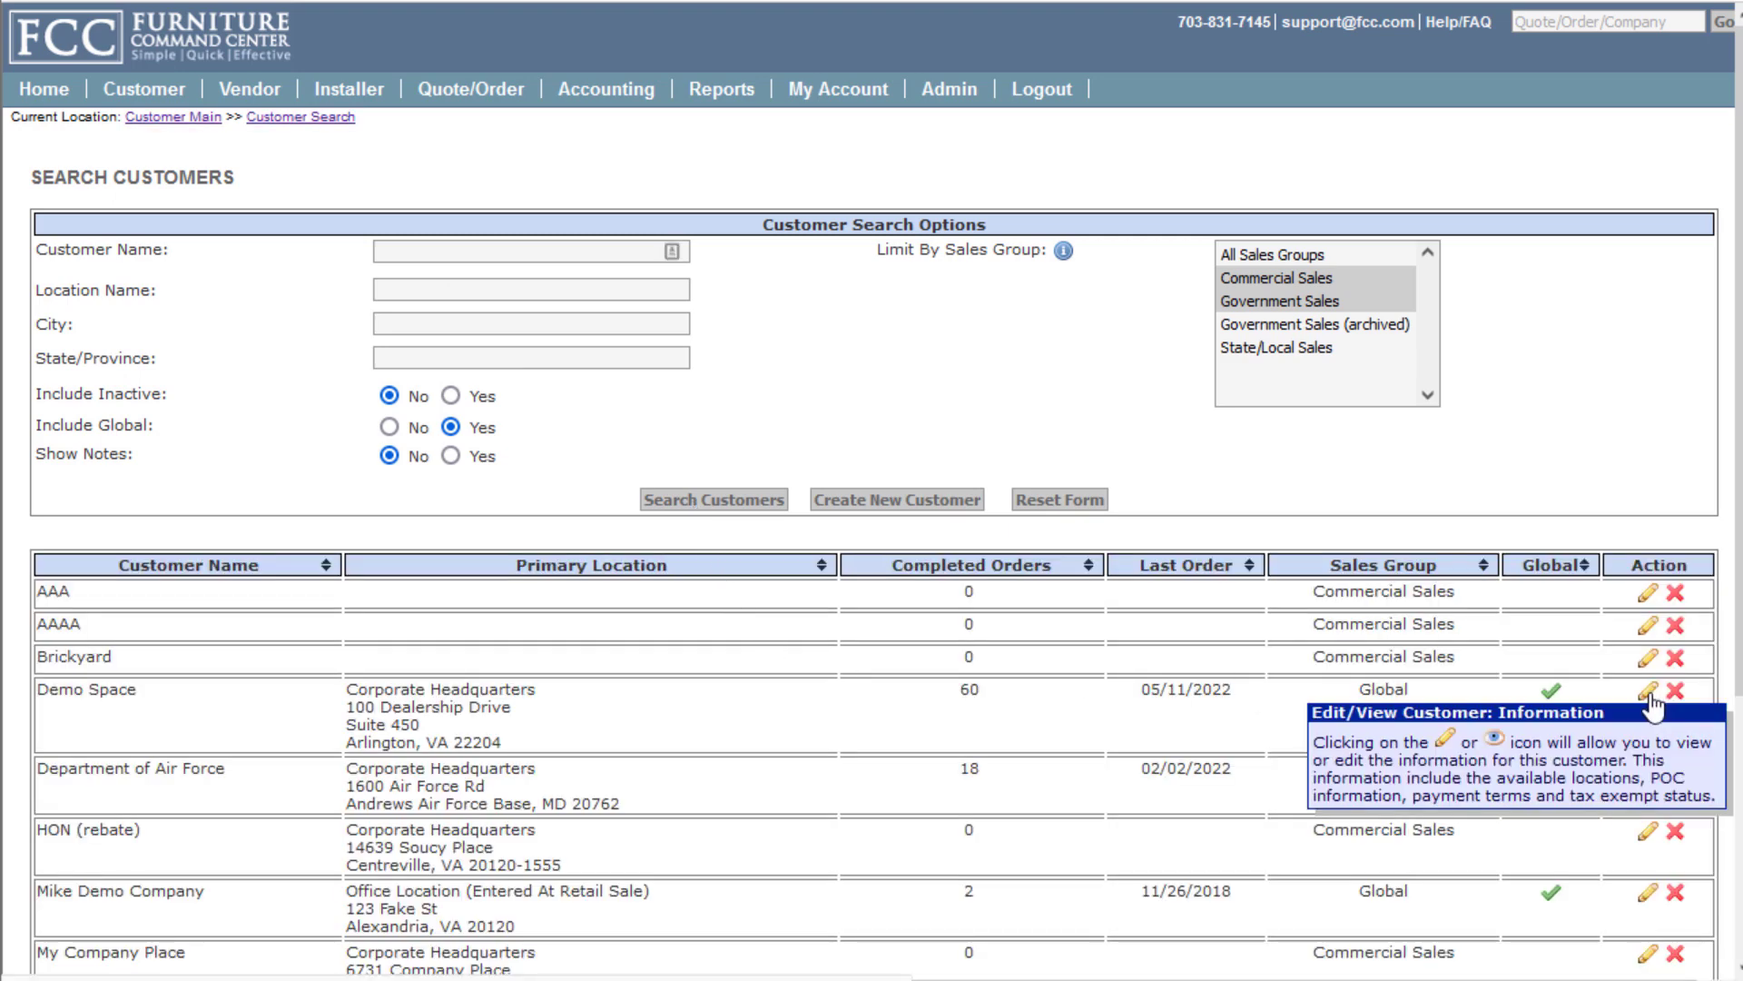
pyautogui.click(1648, 693)
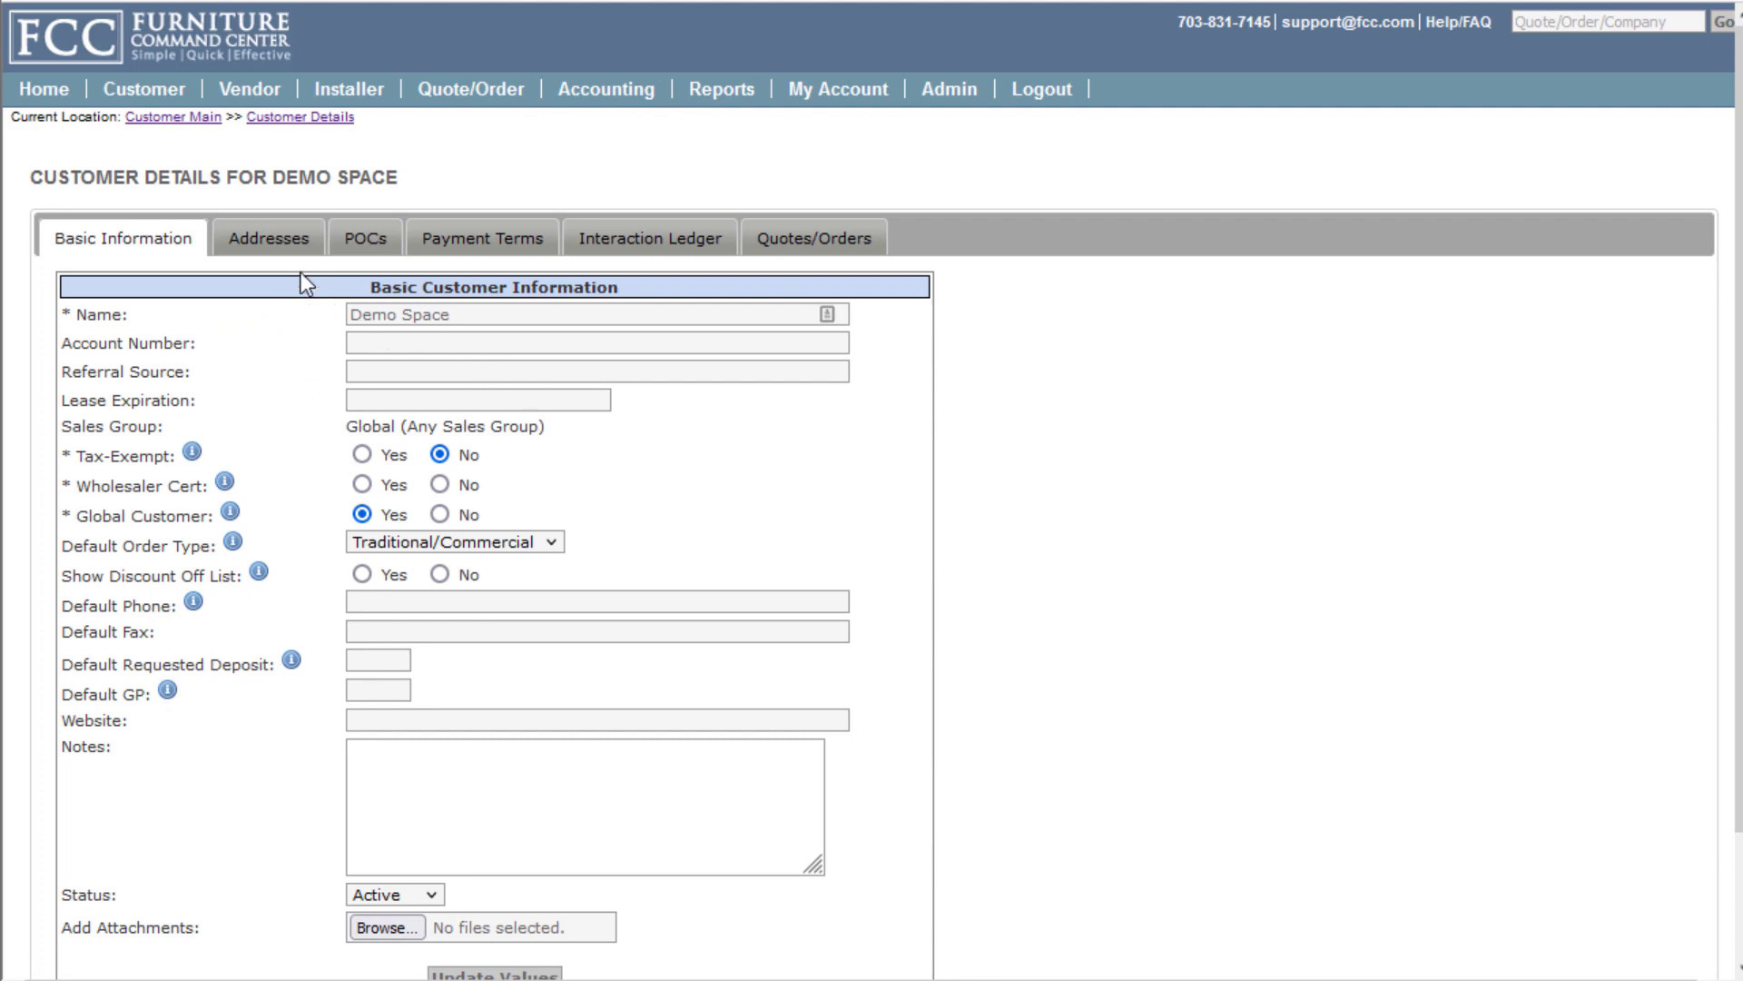
# Review Demo Space's addresses, POCs, payment terms, interaction ledger and quotes, then open Search Quotes/Orders
pyautogui.click(277, 244)
pyautogui.click(365, 245)
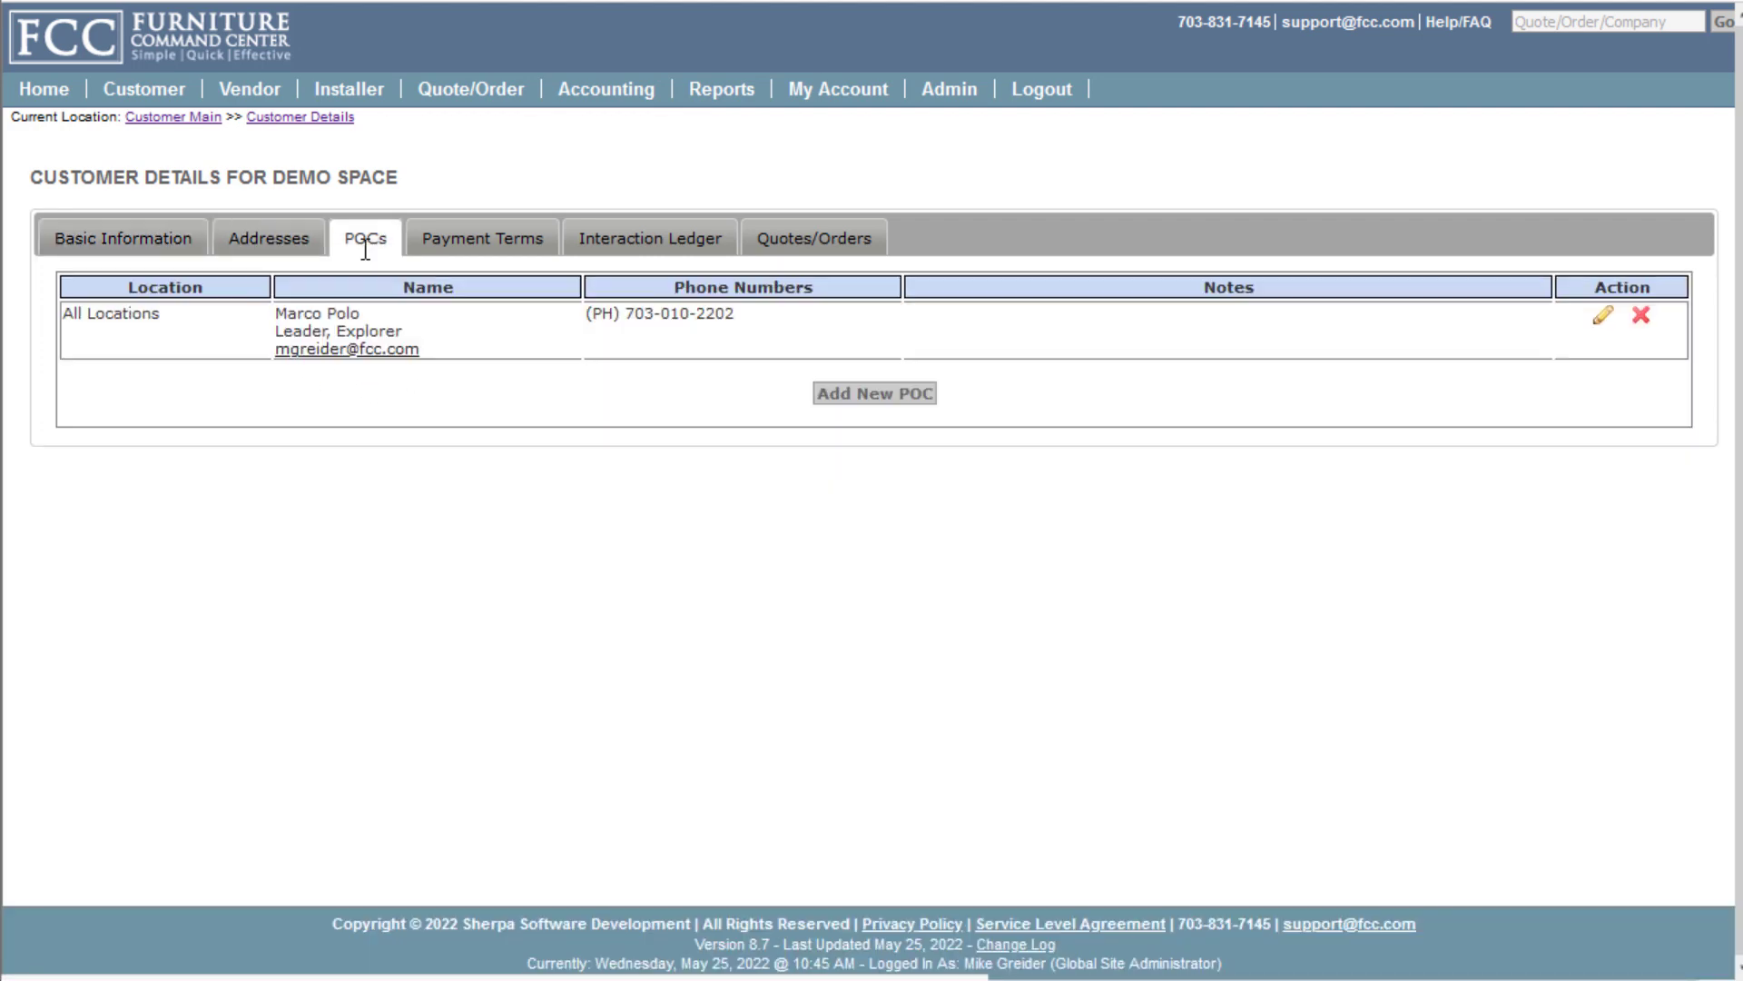
pyautogui.click(495, 243)
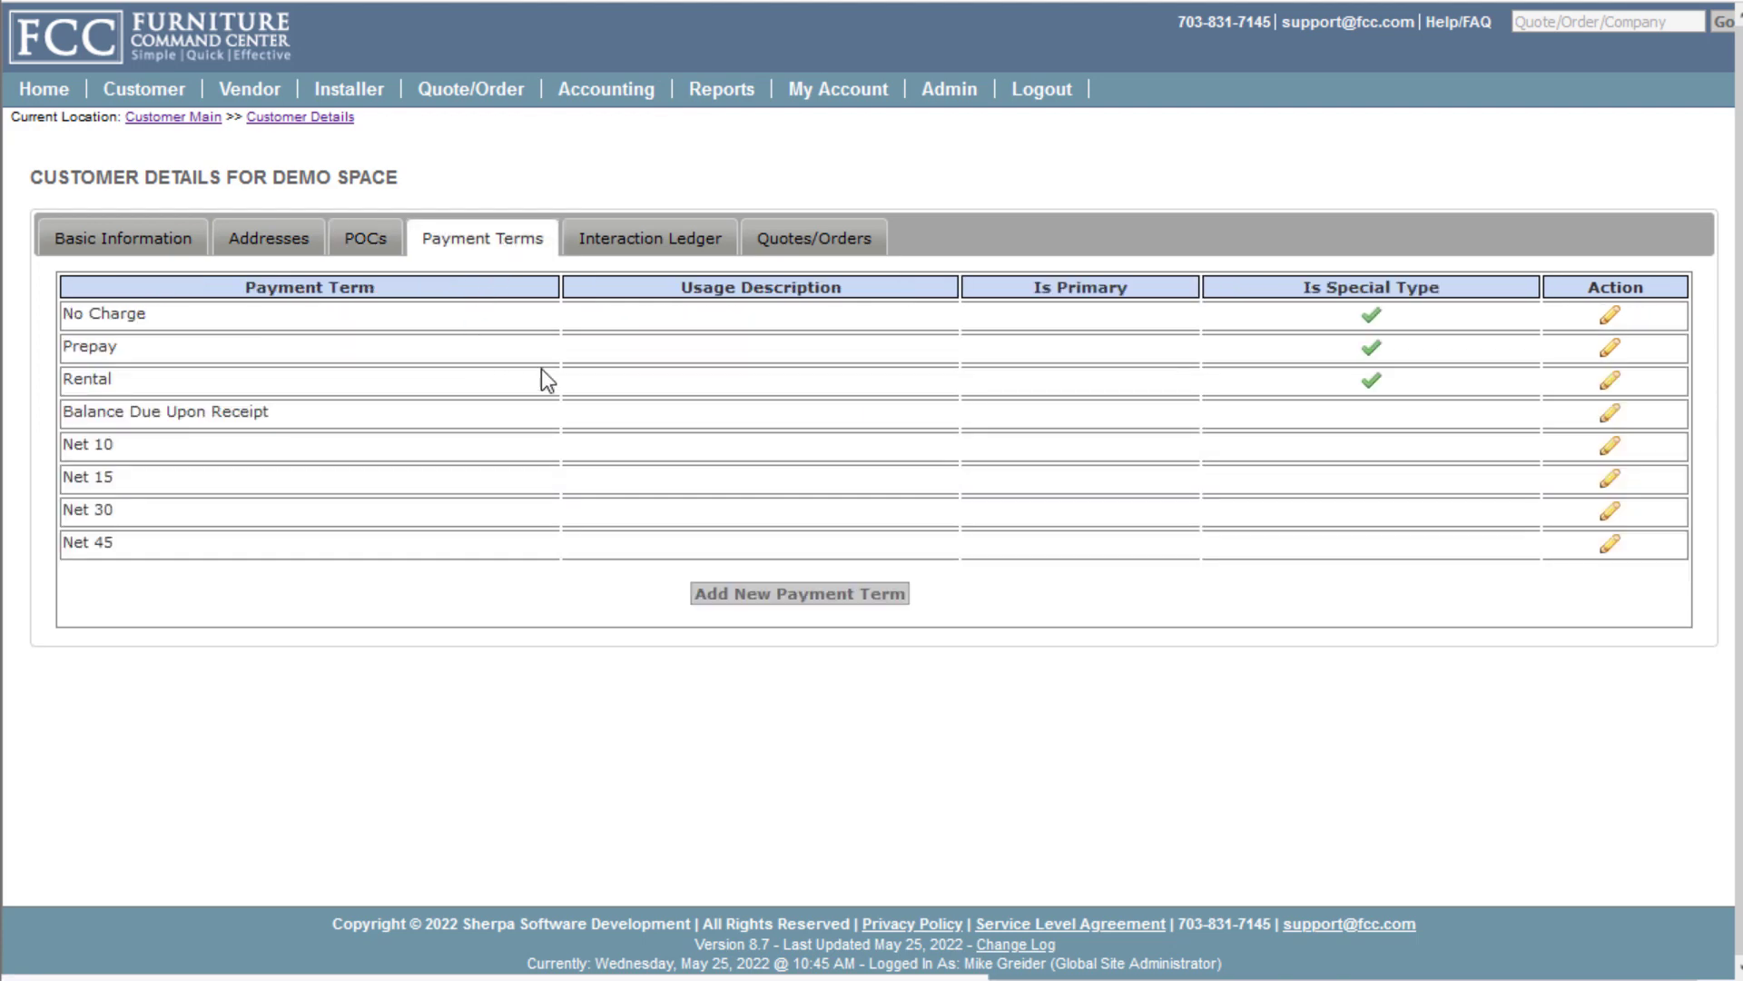
pyautogui.click(642, 244)
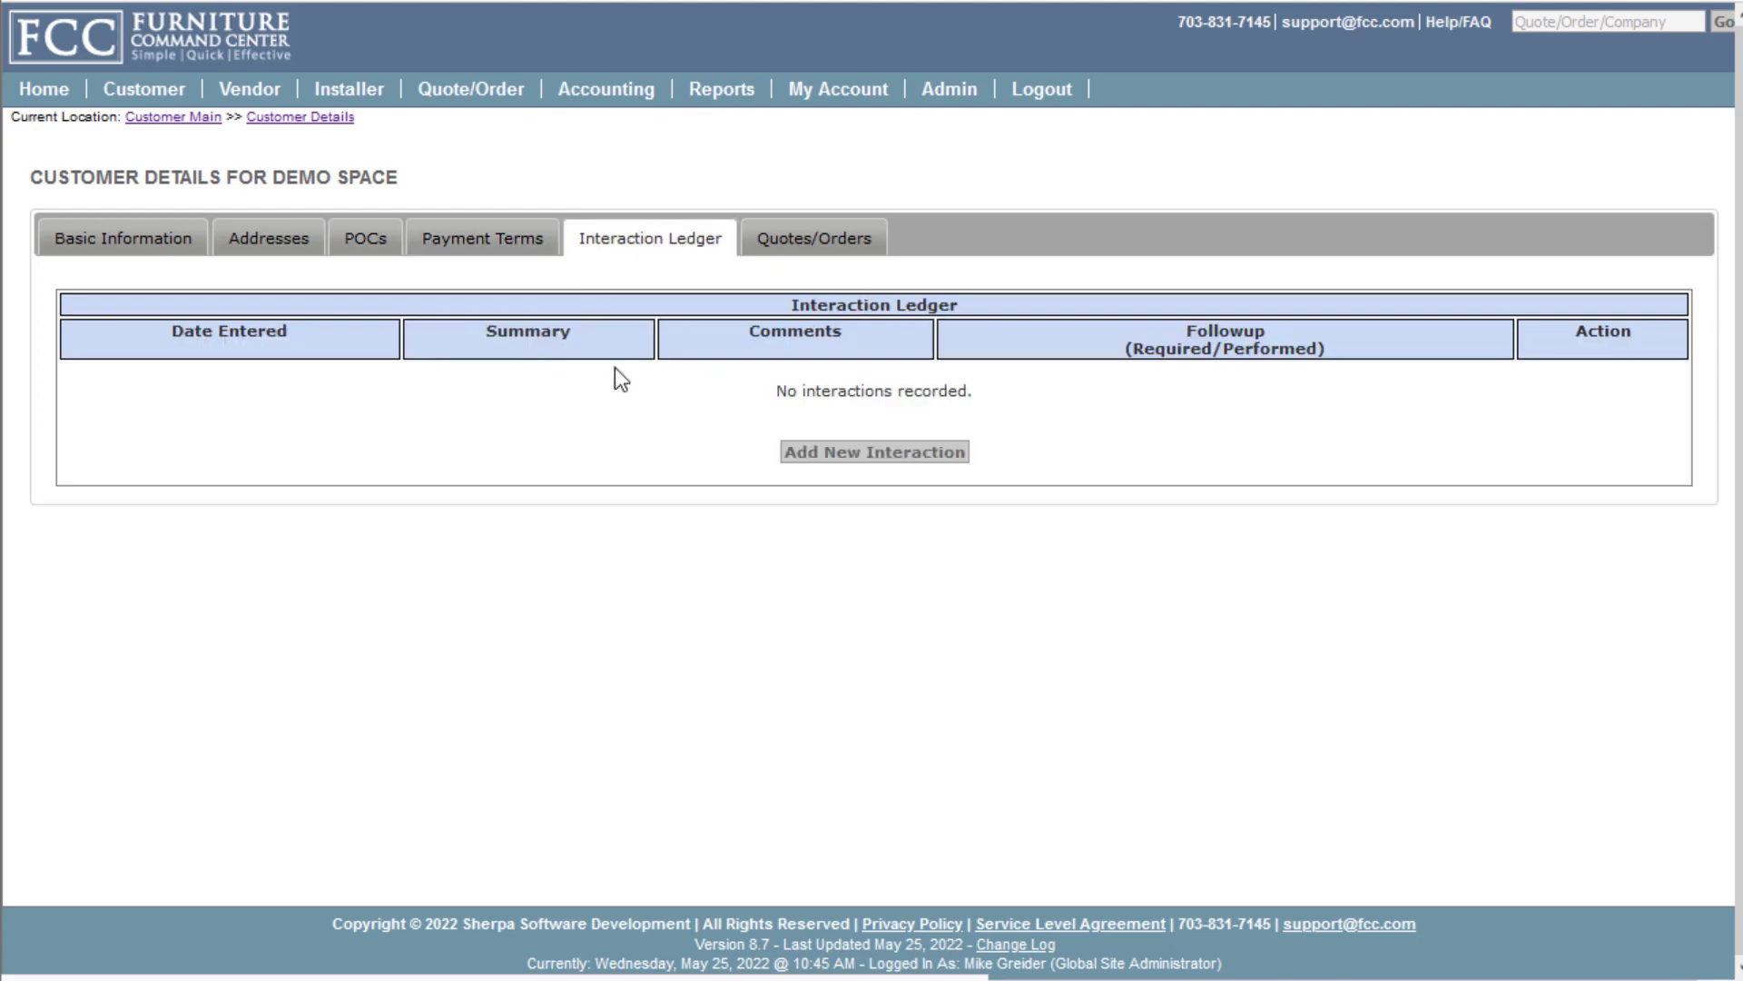
pyautogui.click(814, 237)
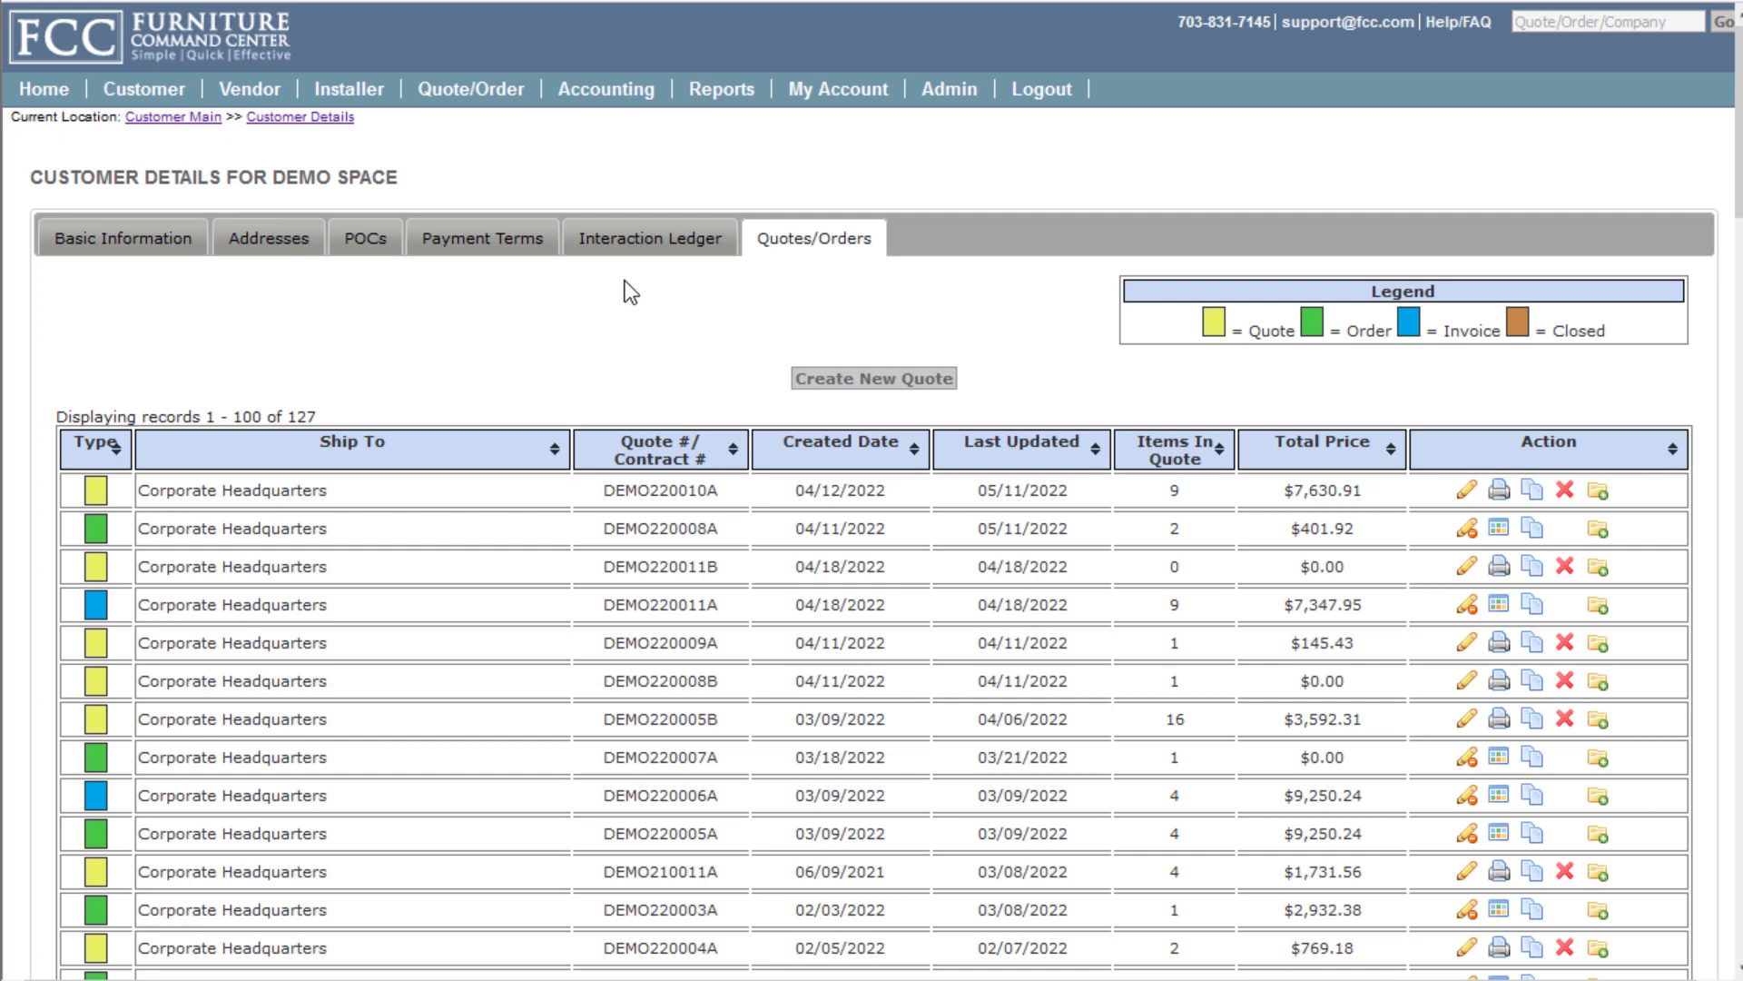
pyautogui.moveTo(500, 91)
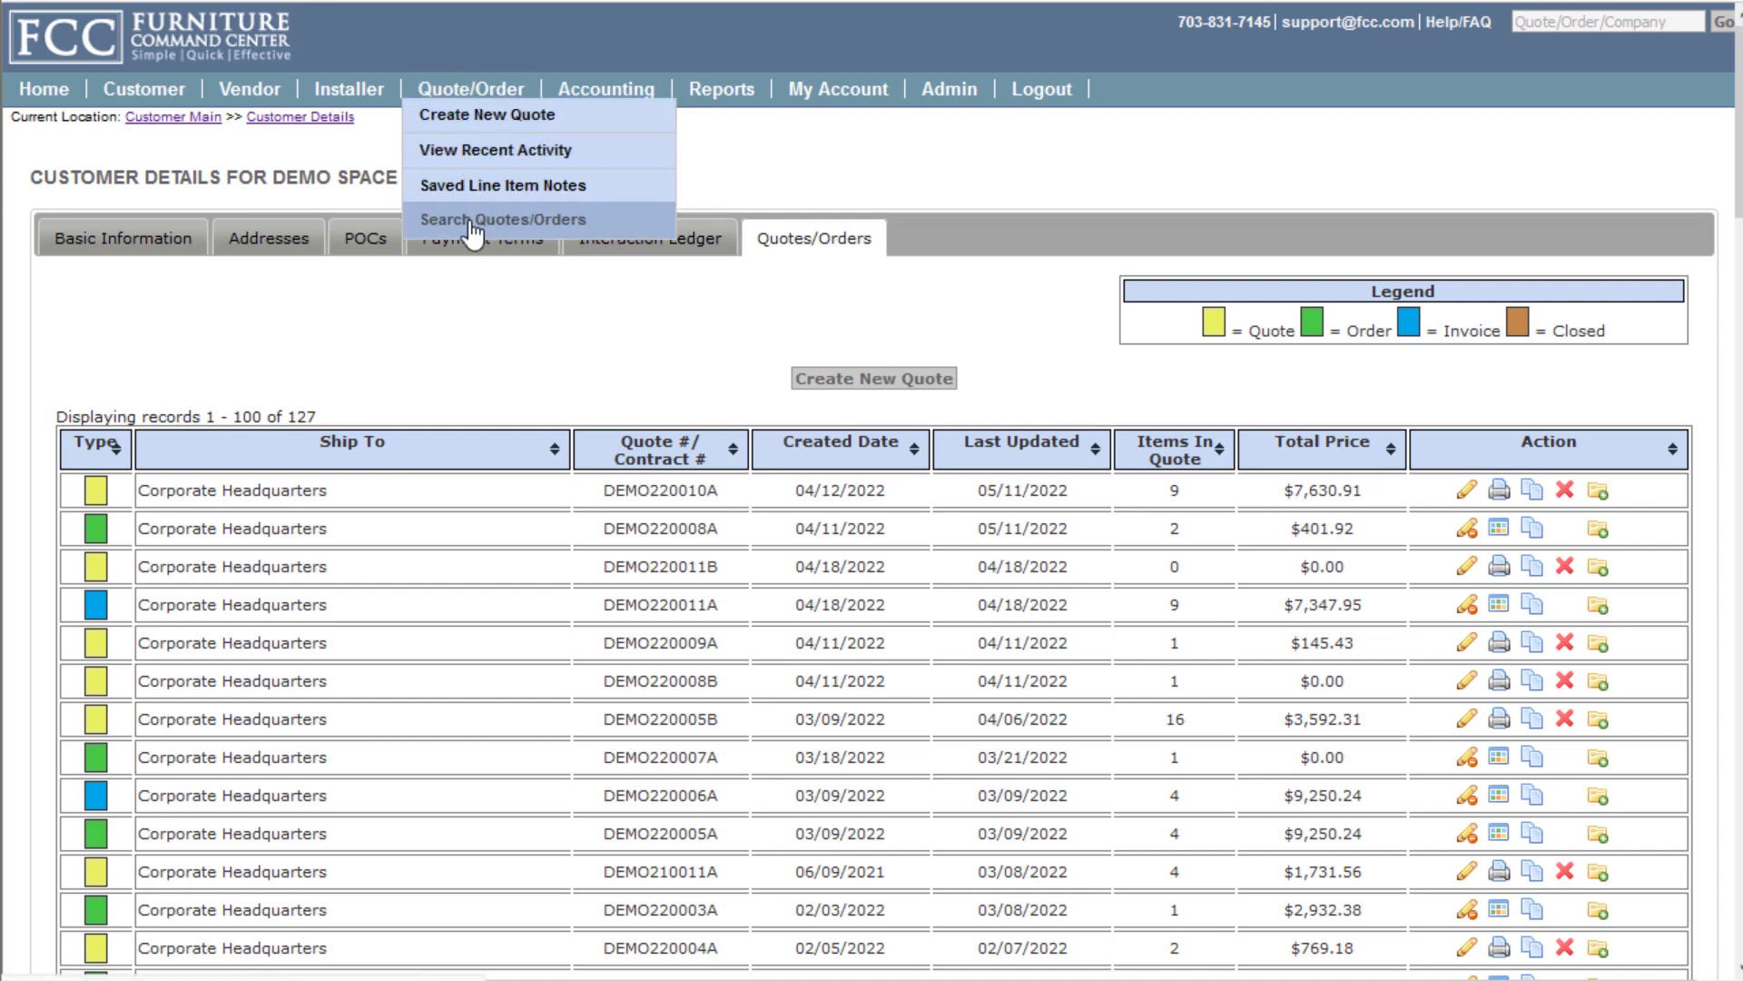
pyautogui.click(546, 227)
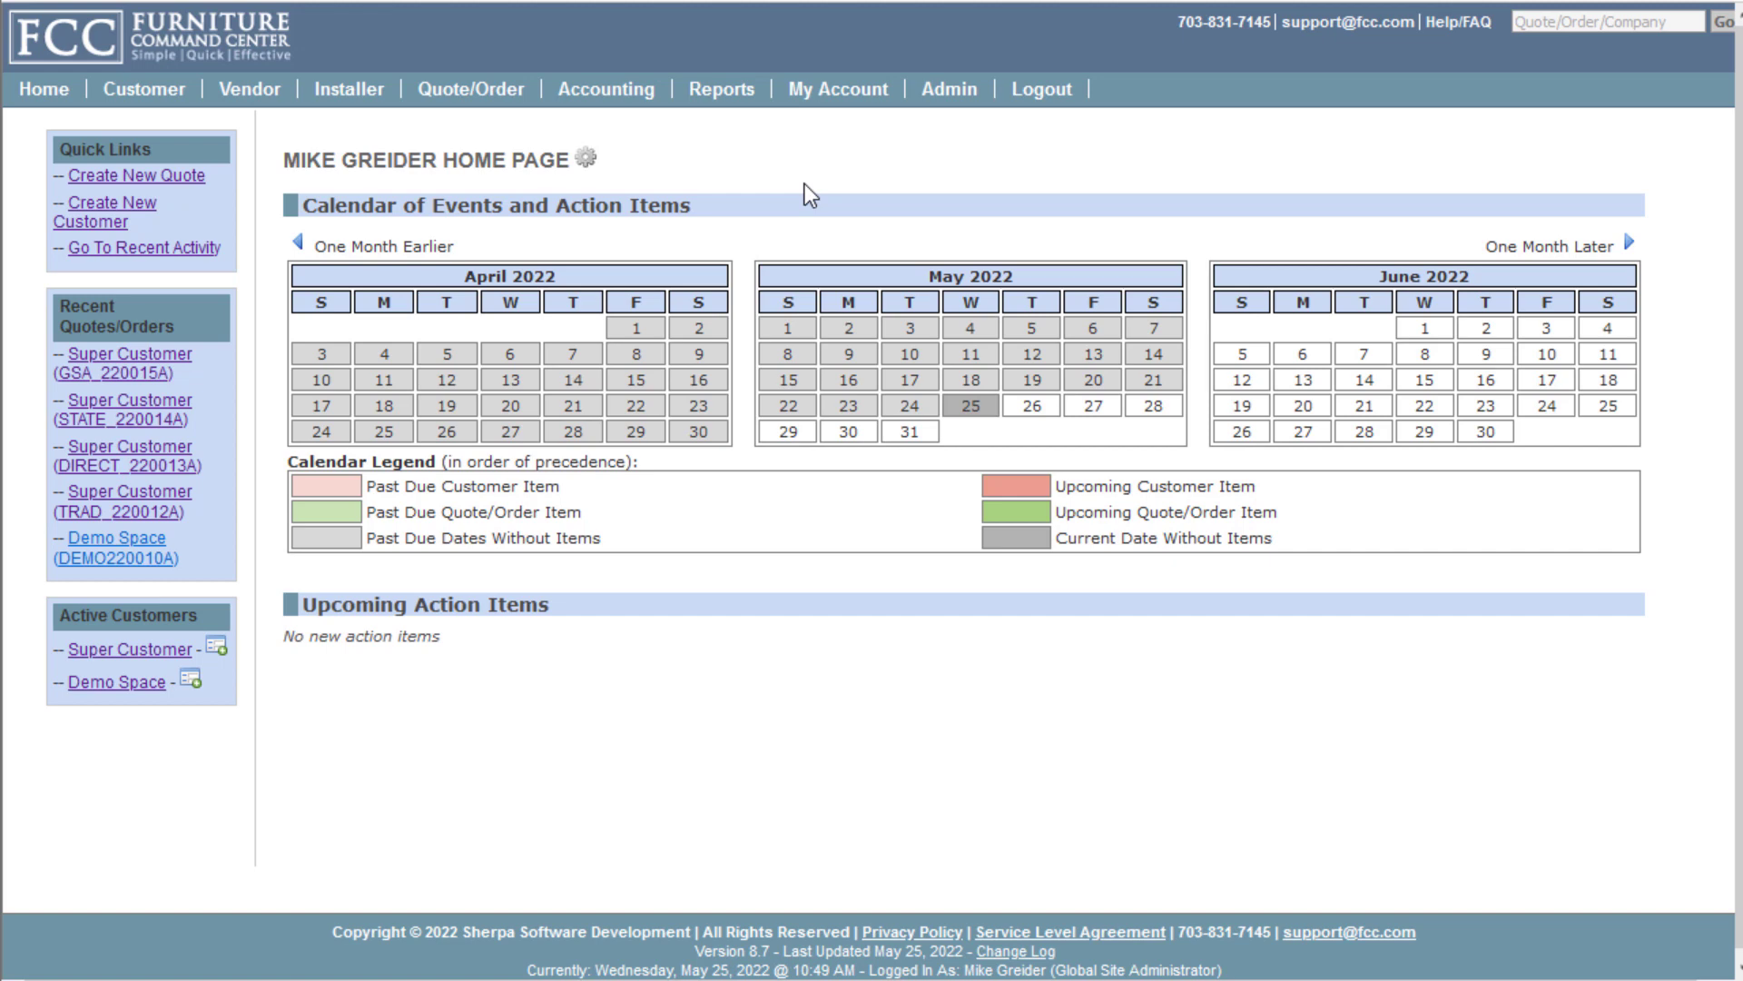
# Create customer 'Amazing Customer', overriding the similar-name warning, and view its empty address list
pyautogui.moveTo(156, 99)
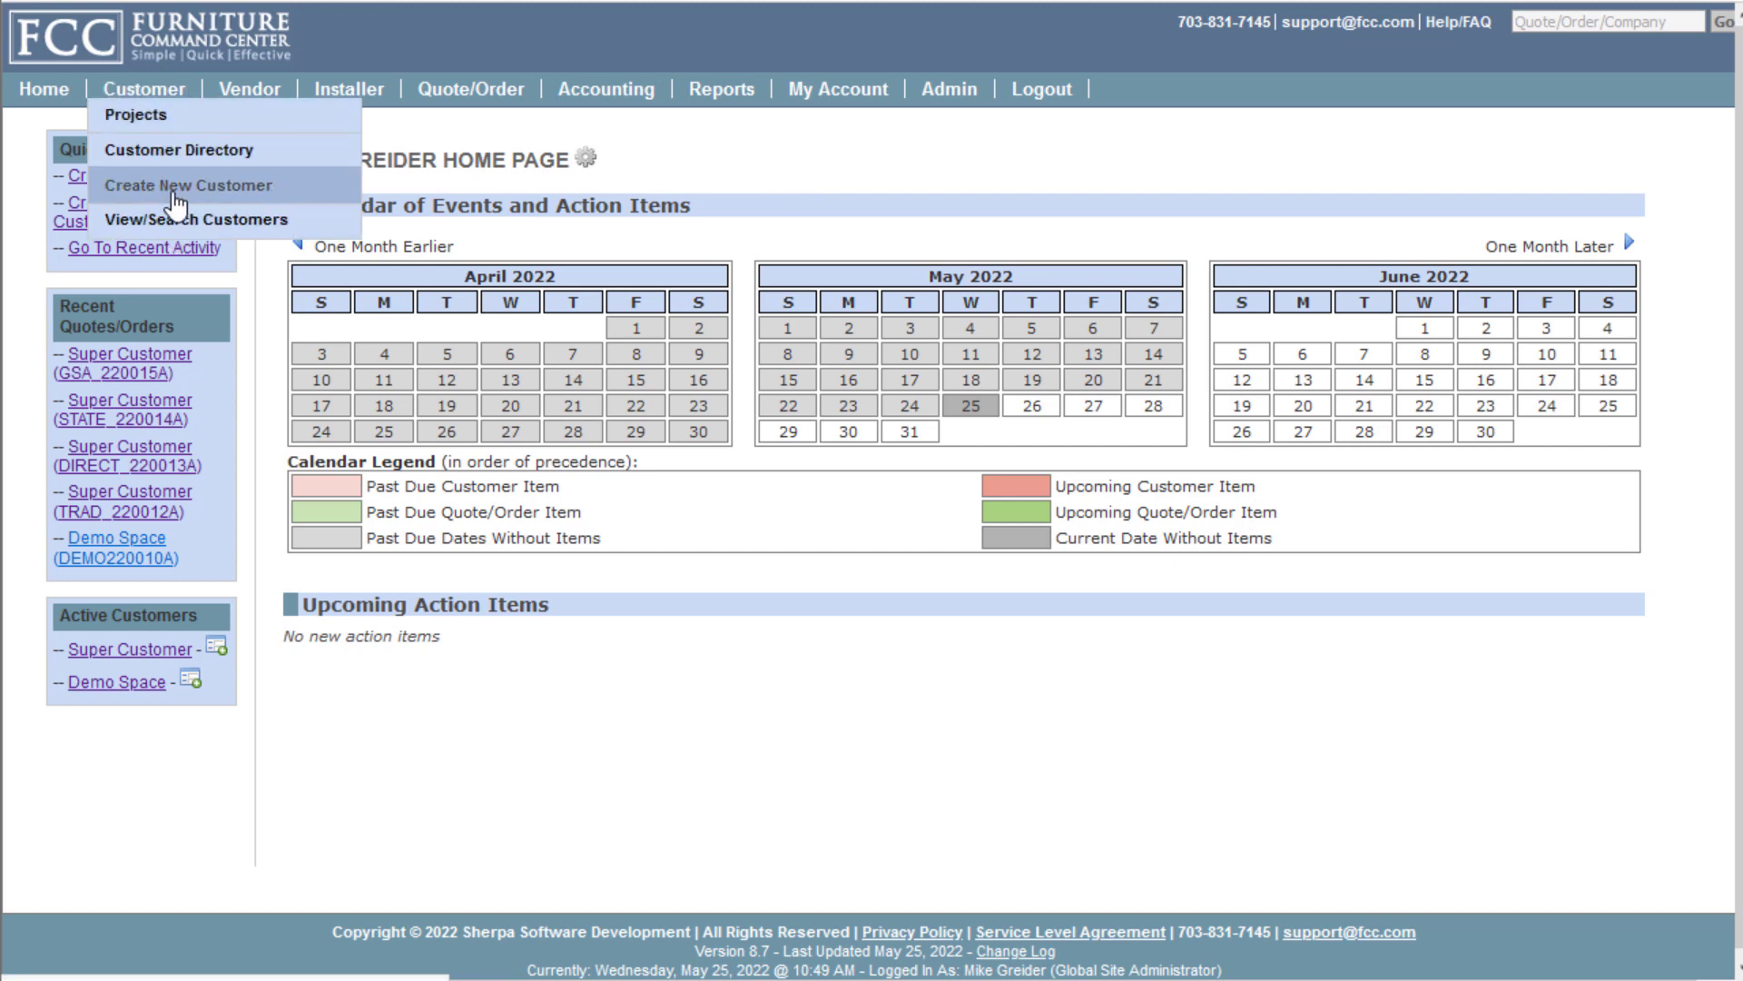
pyautogui.click(176, 192)
pyautogui.click(468, 250)
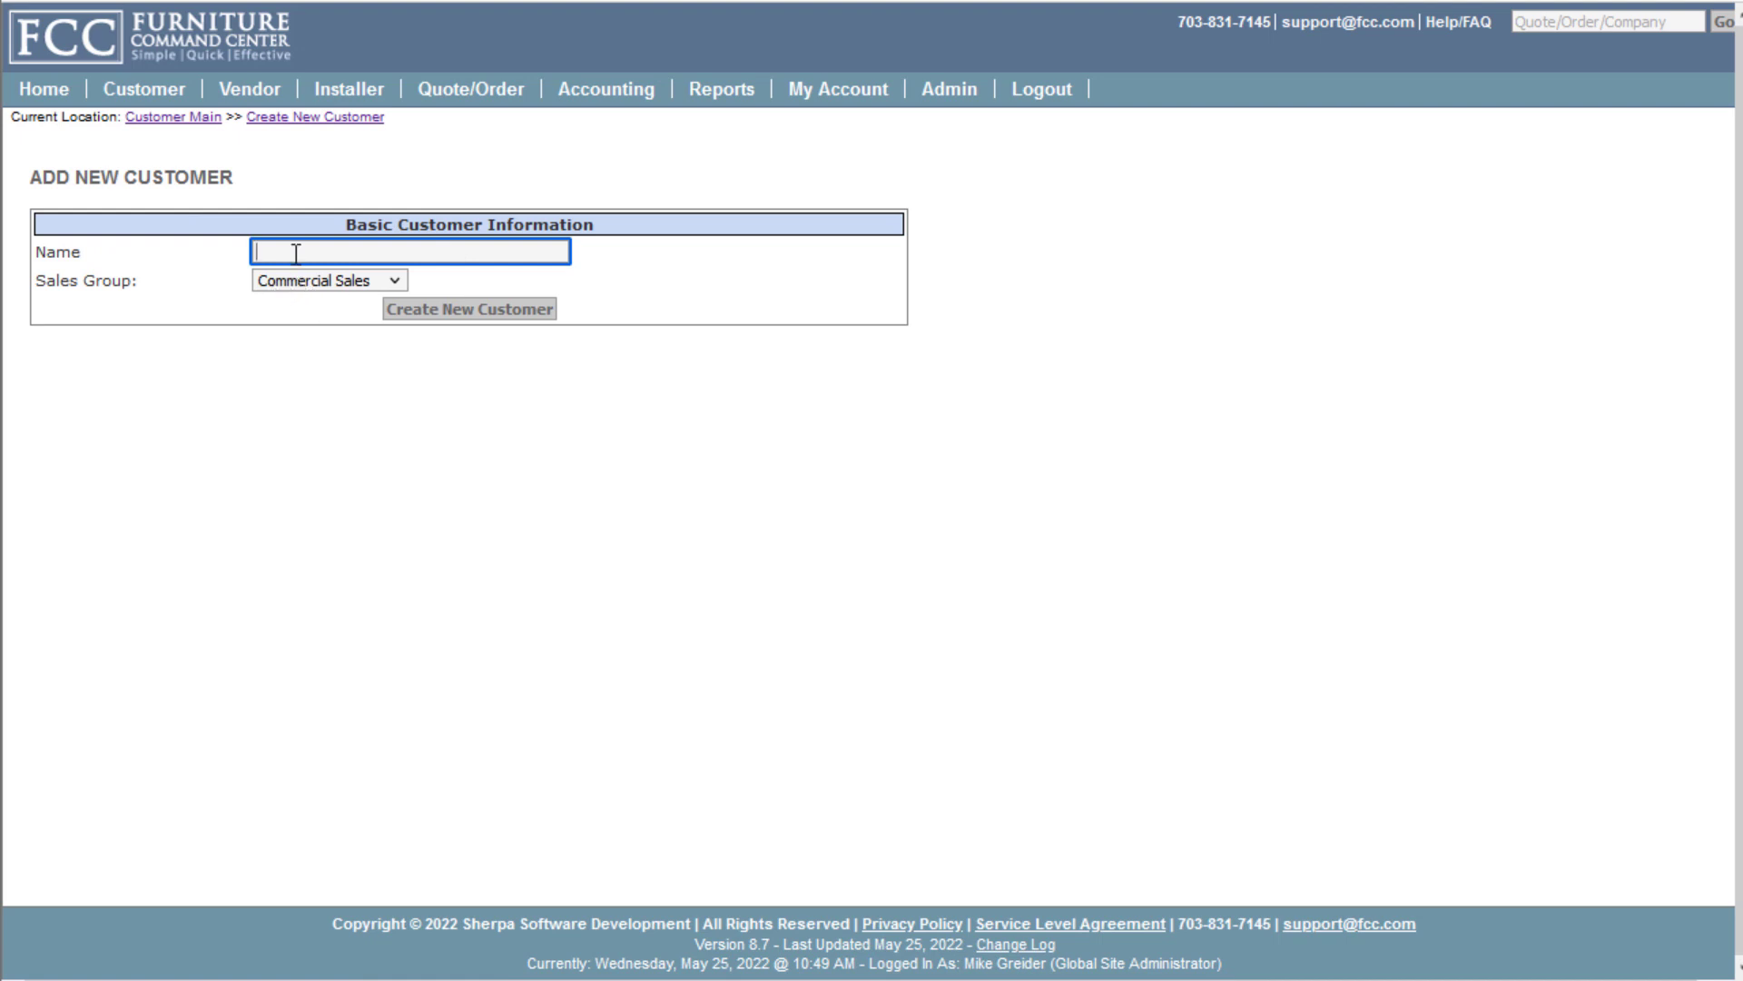
pyautogui.write('Amazing Customer')
pyautogui.click(469, 309)
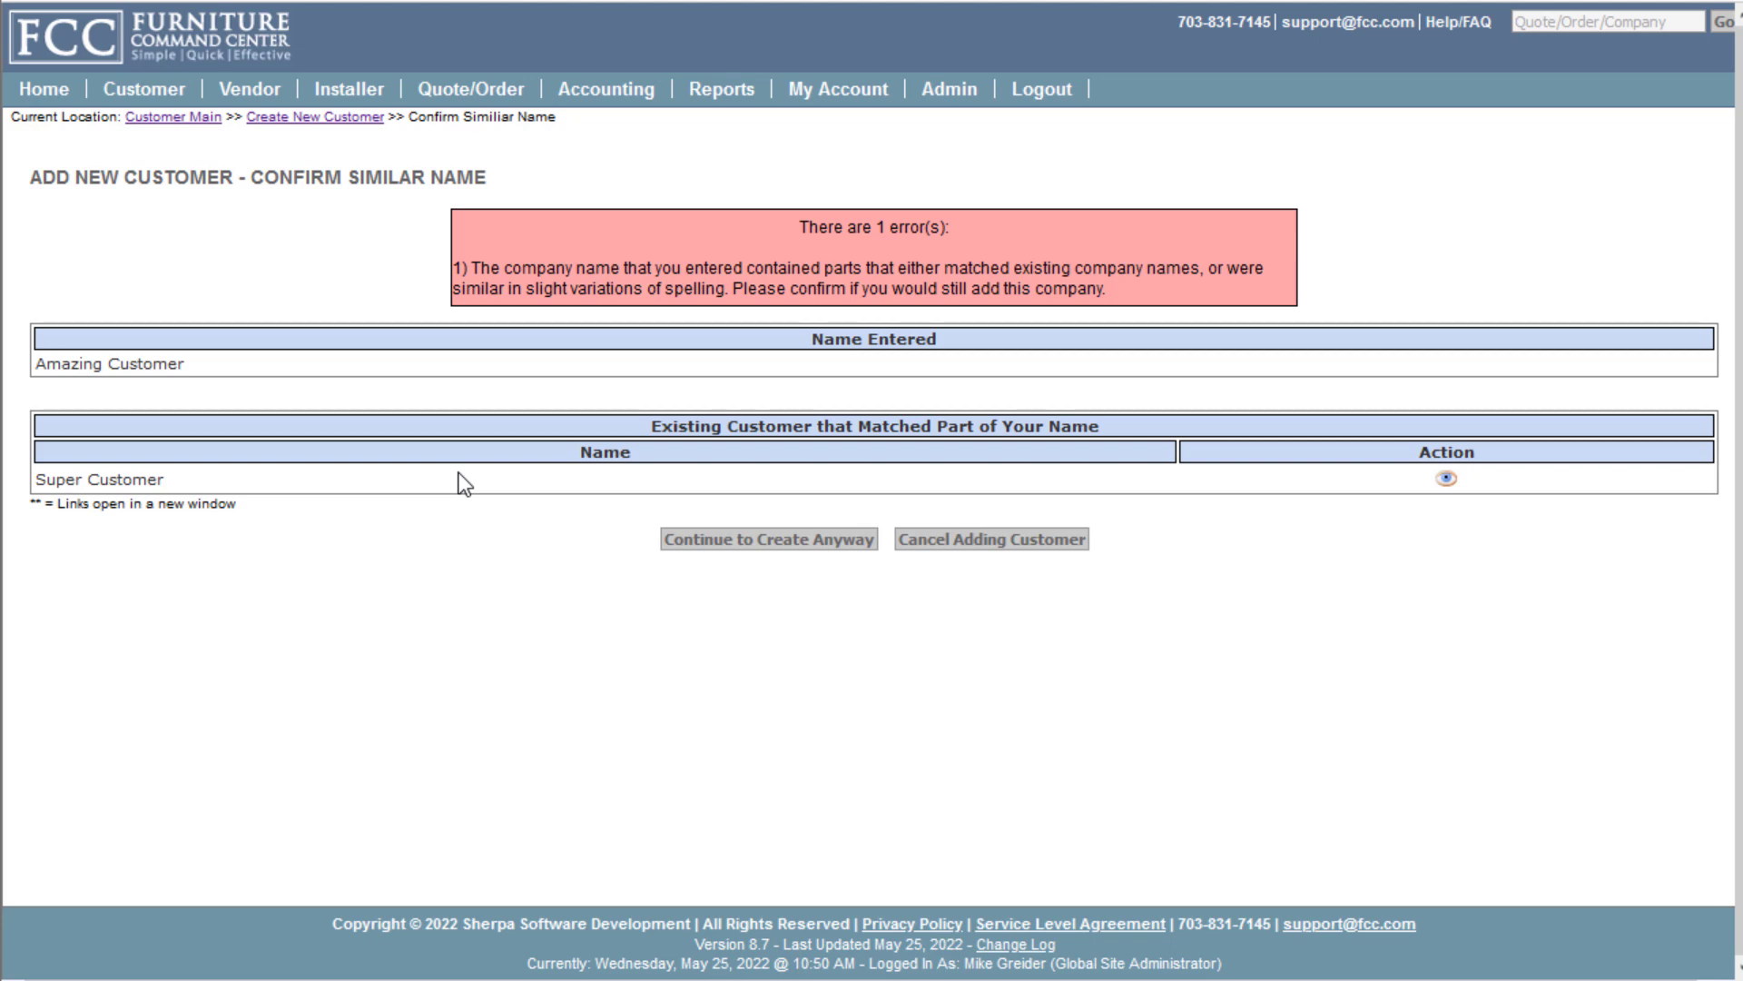
pyautogui.click(742, 538)
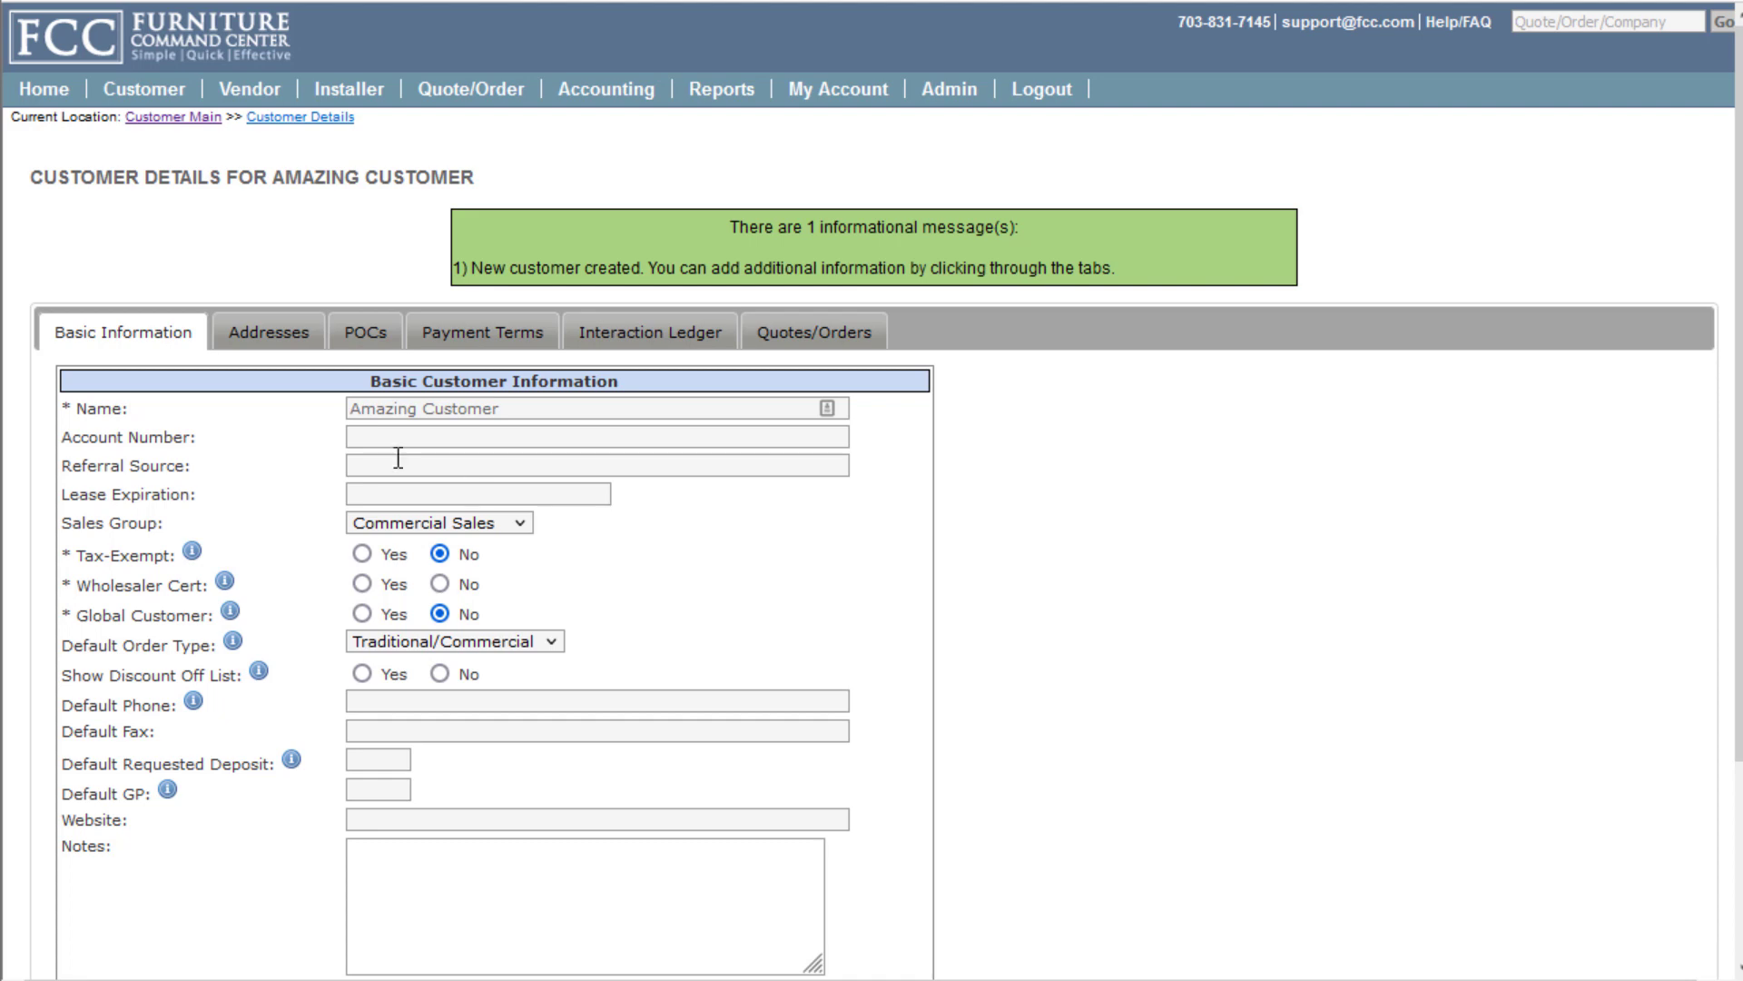
pyautogui.click(266, 340)
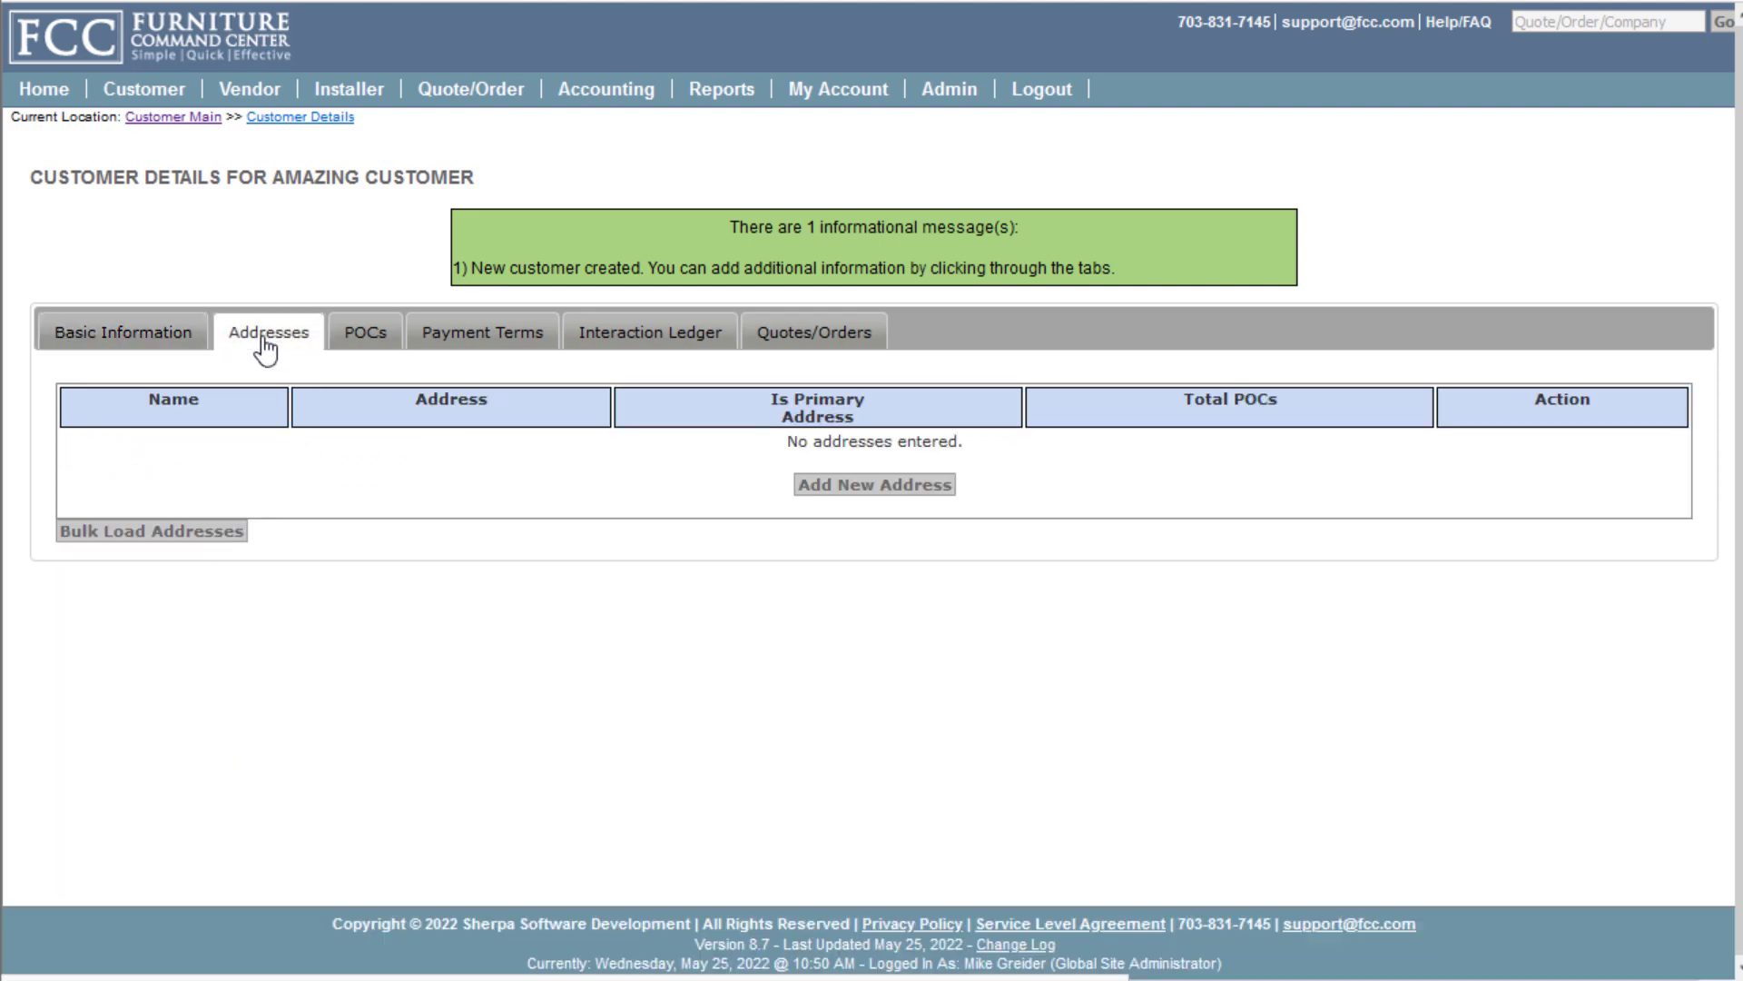
pyautogui.click(901, 492)
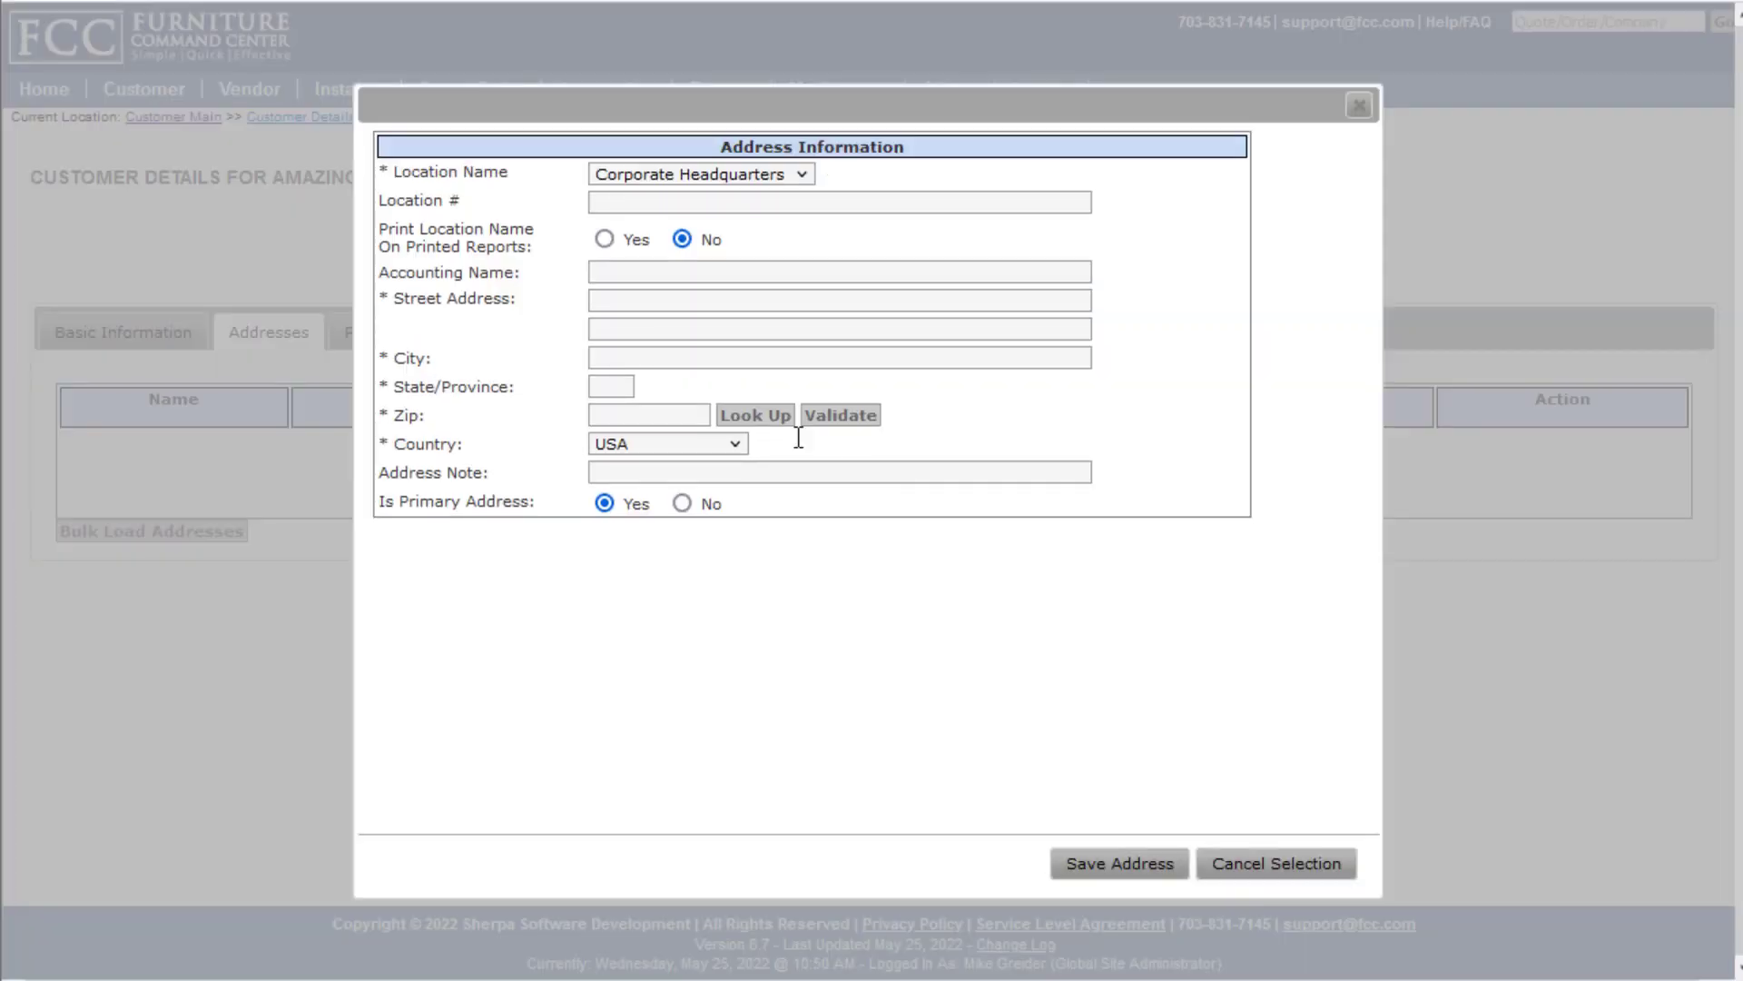
pyautogui.click(672, 299)
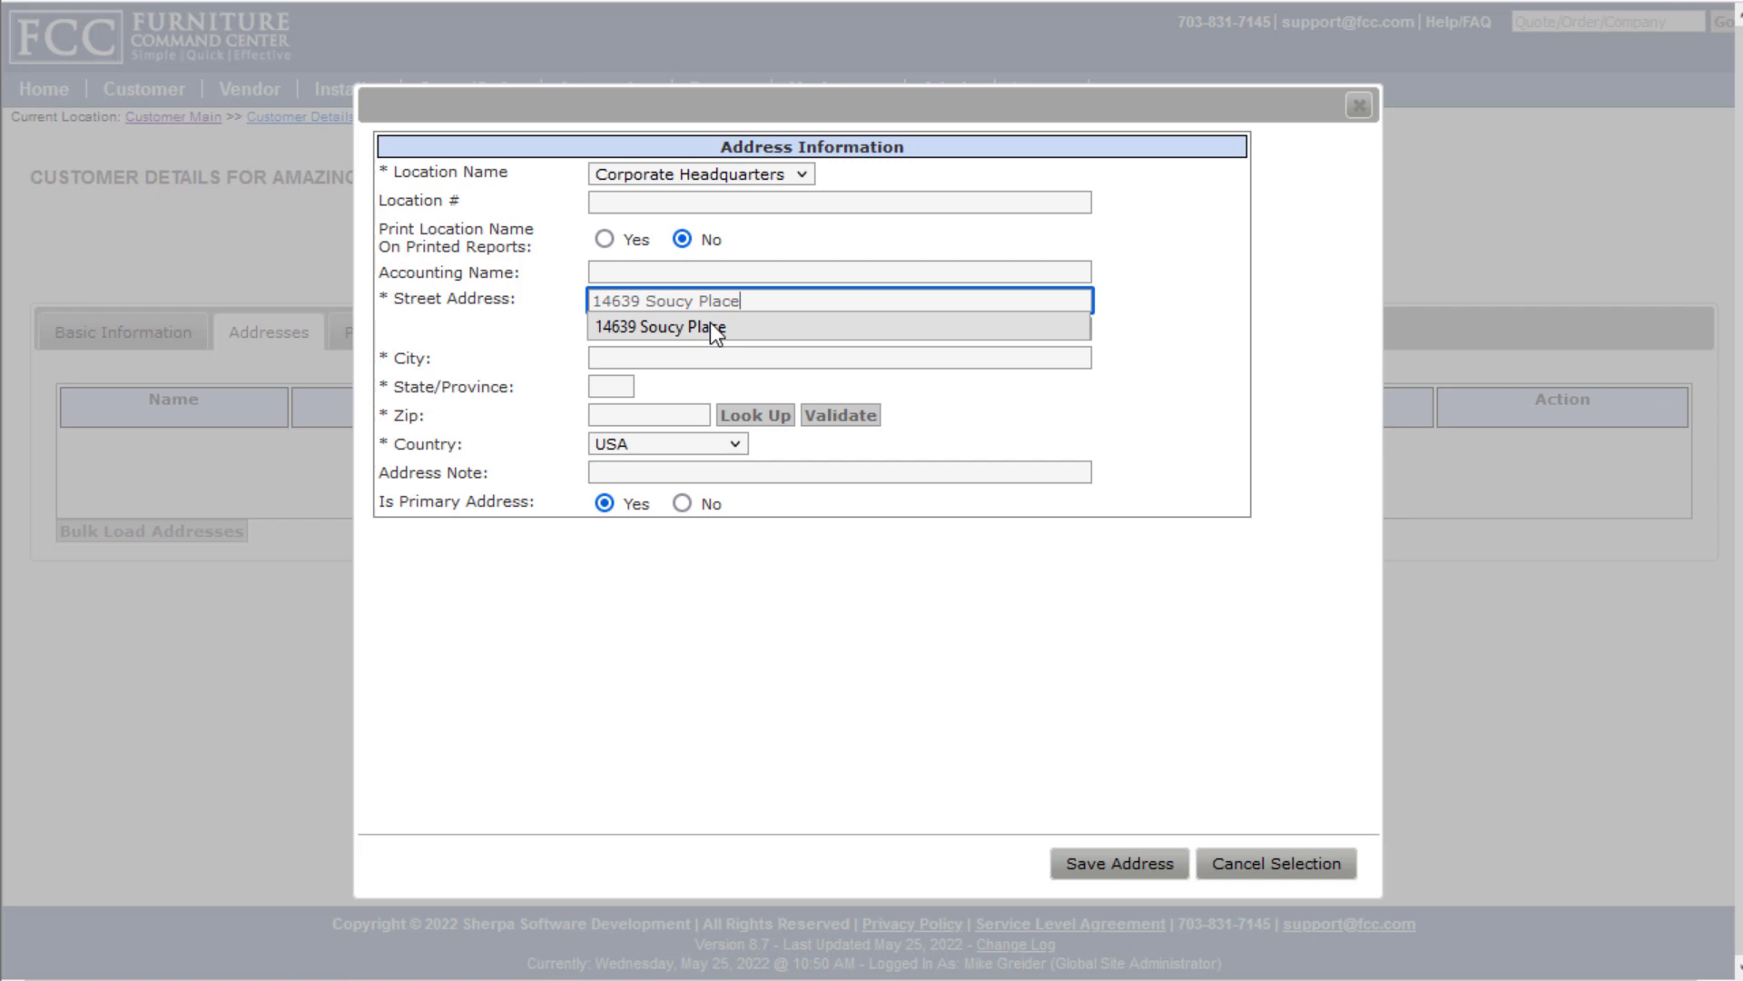
pyautogui.click(710, 323)
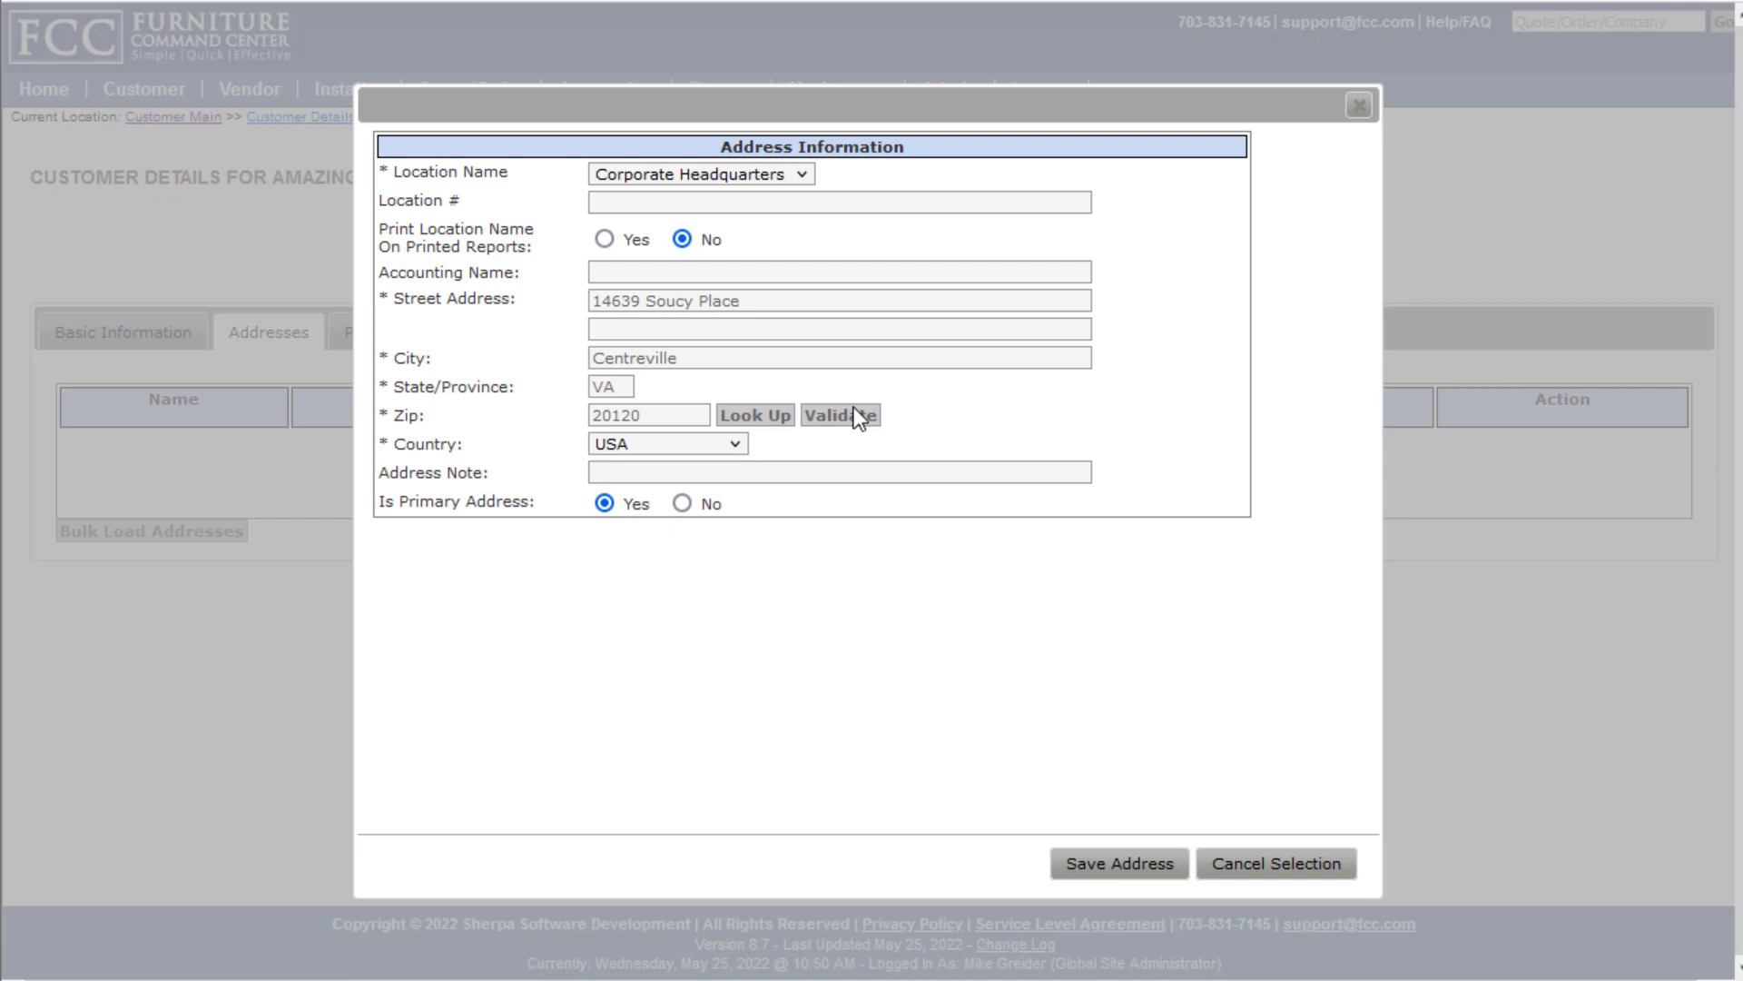
pyautogui.click(1110, 867)
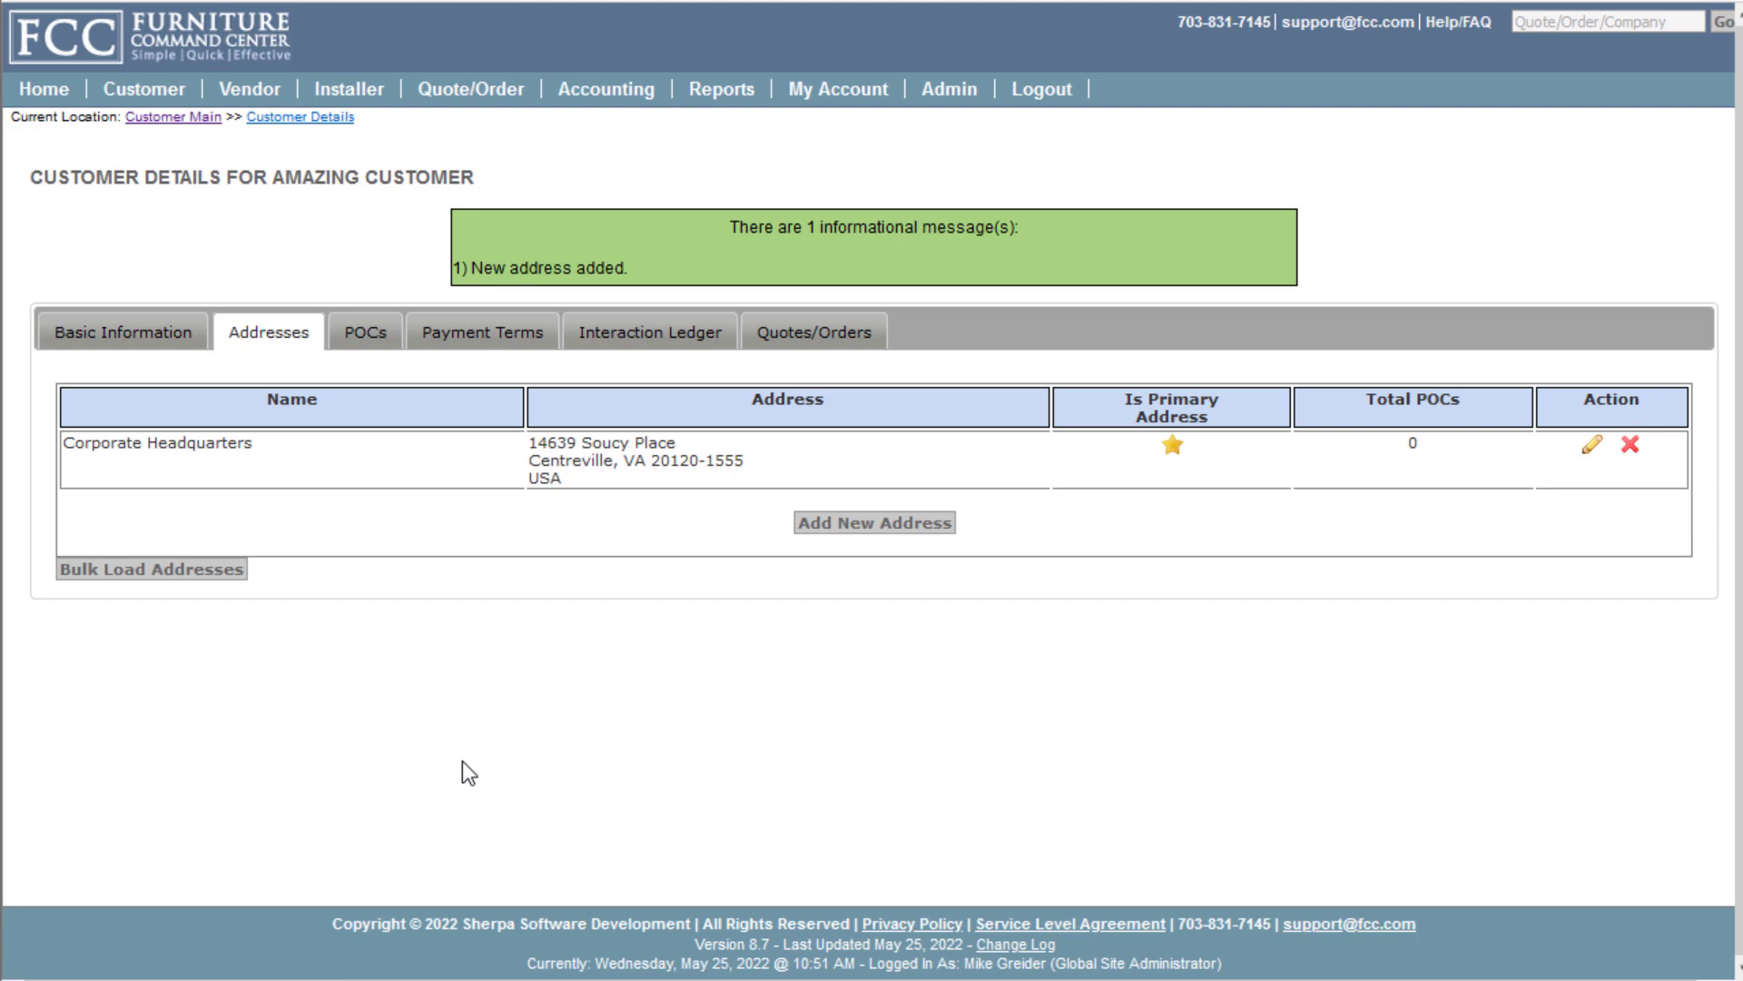
# Check Amazing Customer's empty quotes list, then bring up the Create New Quote page
pyautogui.click(837, 341)
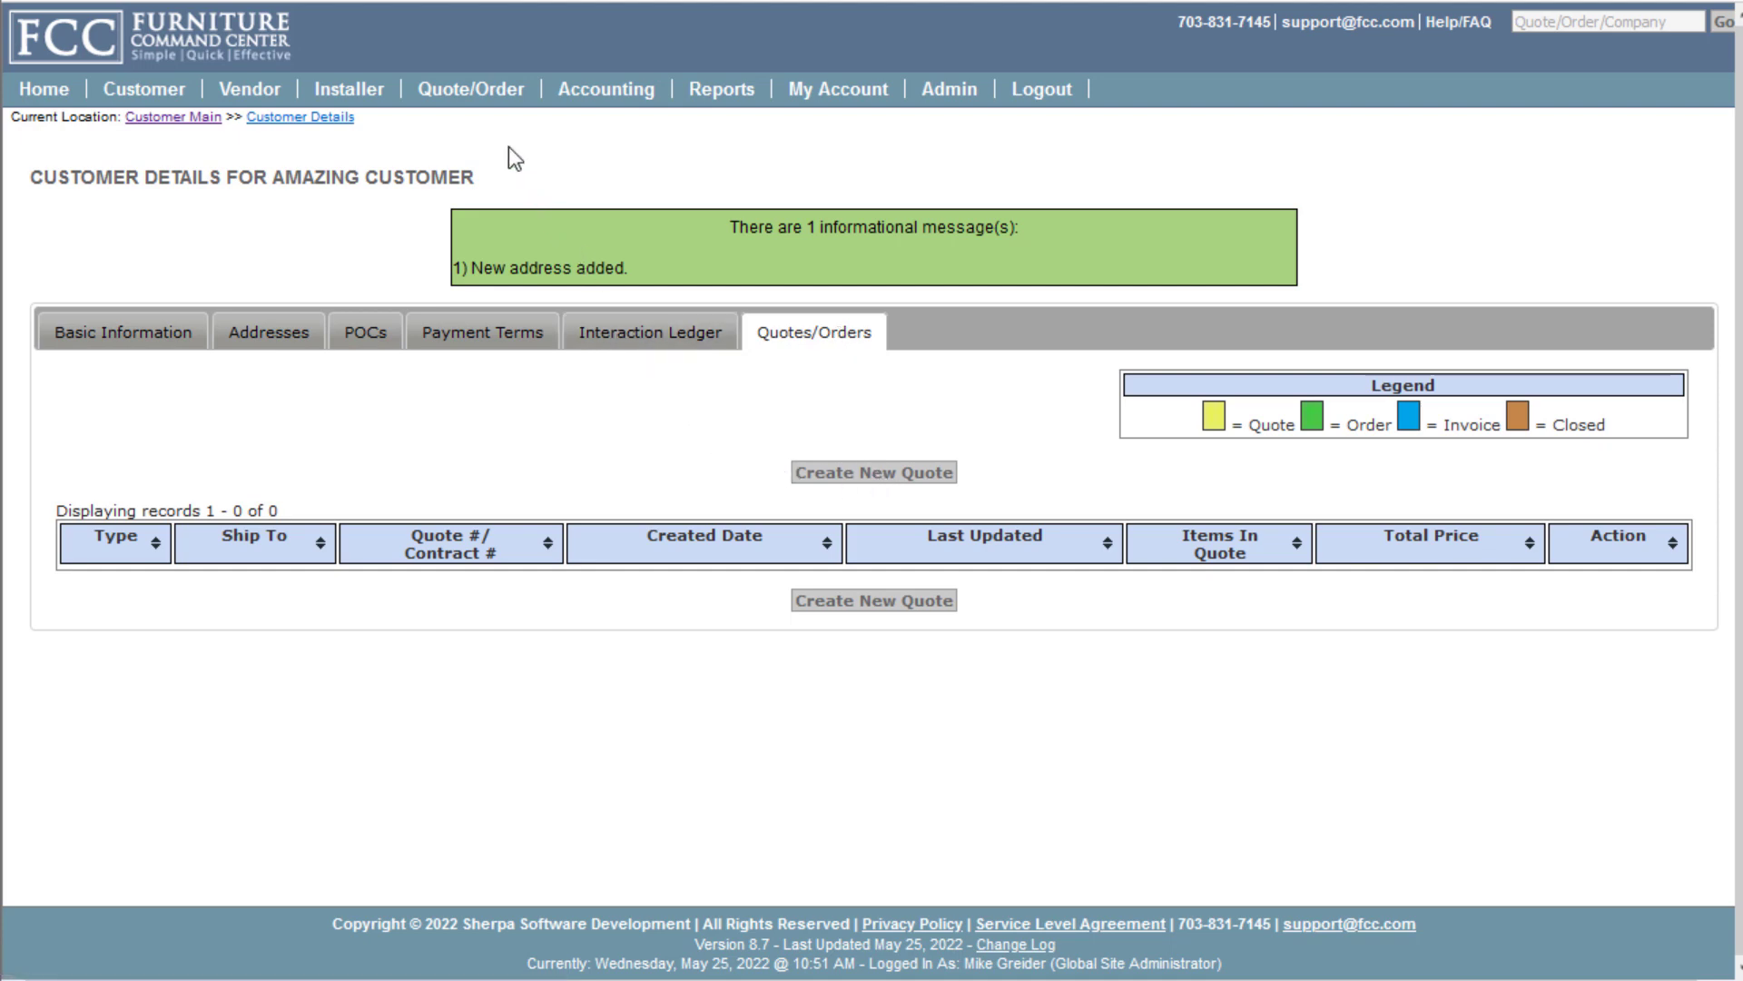
pyautogui.moveTo(487, 100)
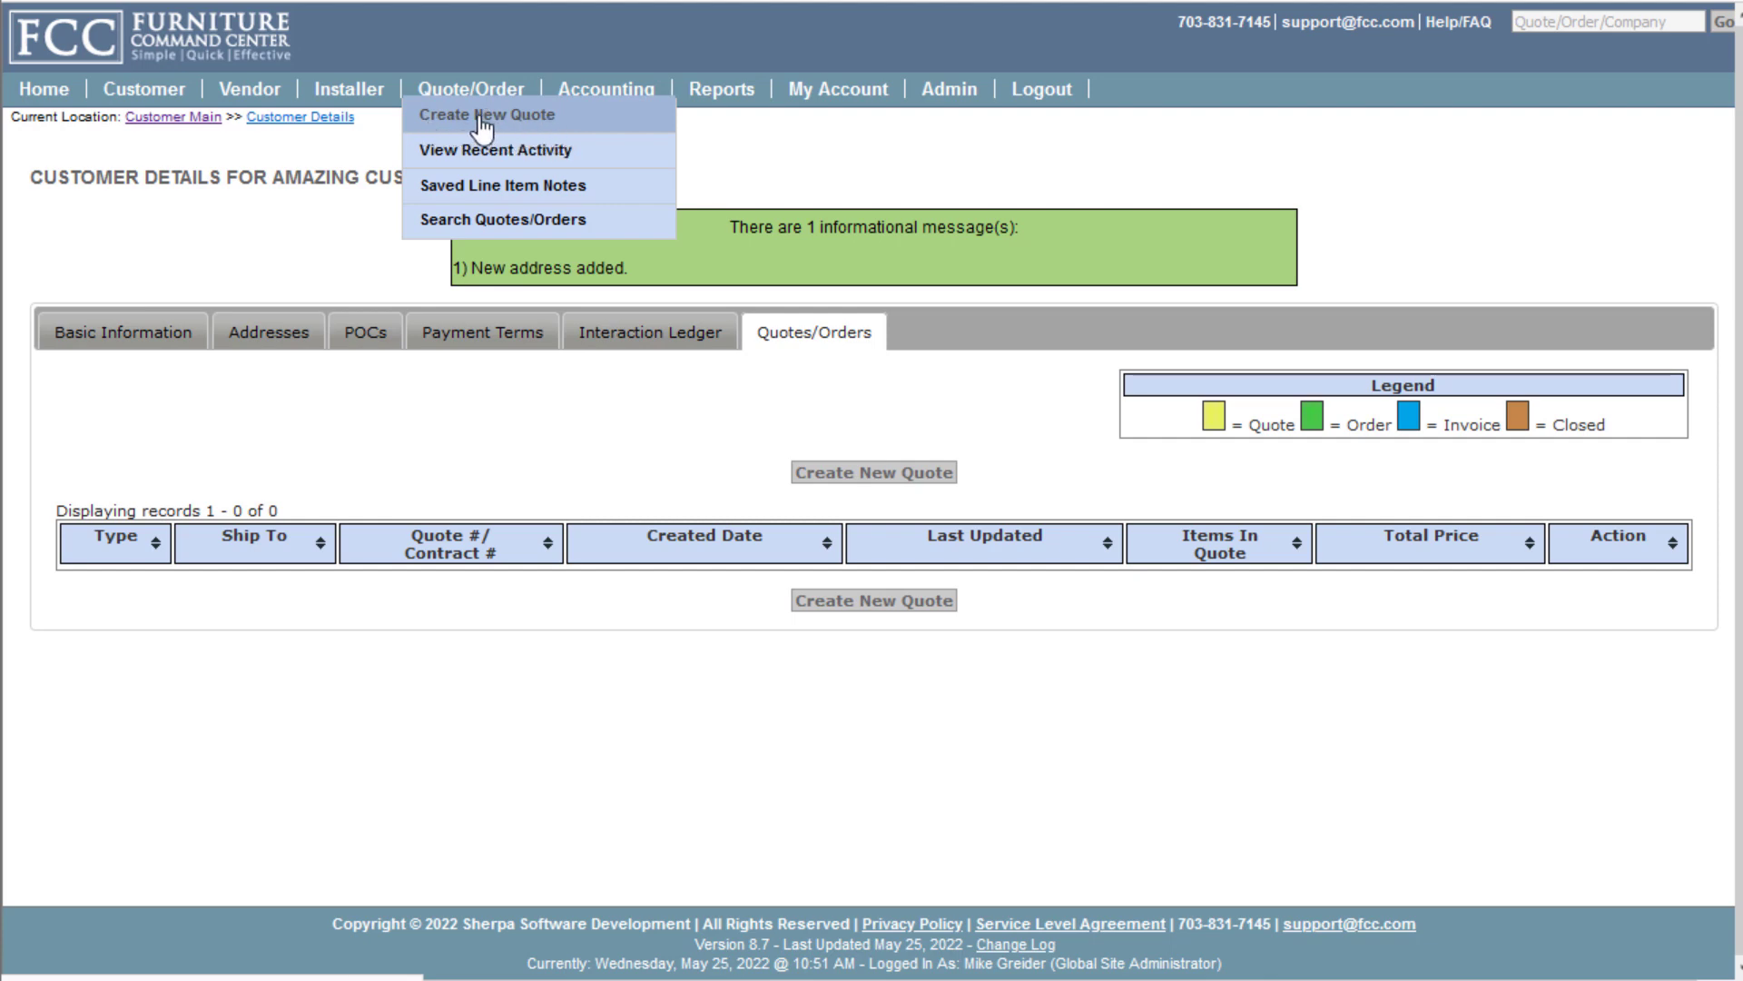
pyautogui.click(542, 128)
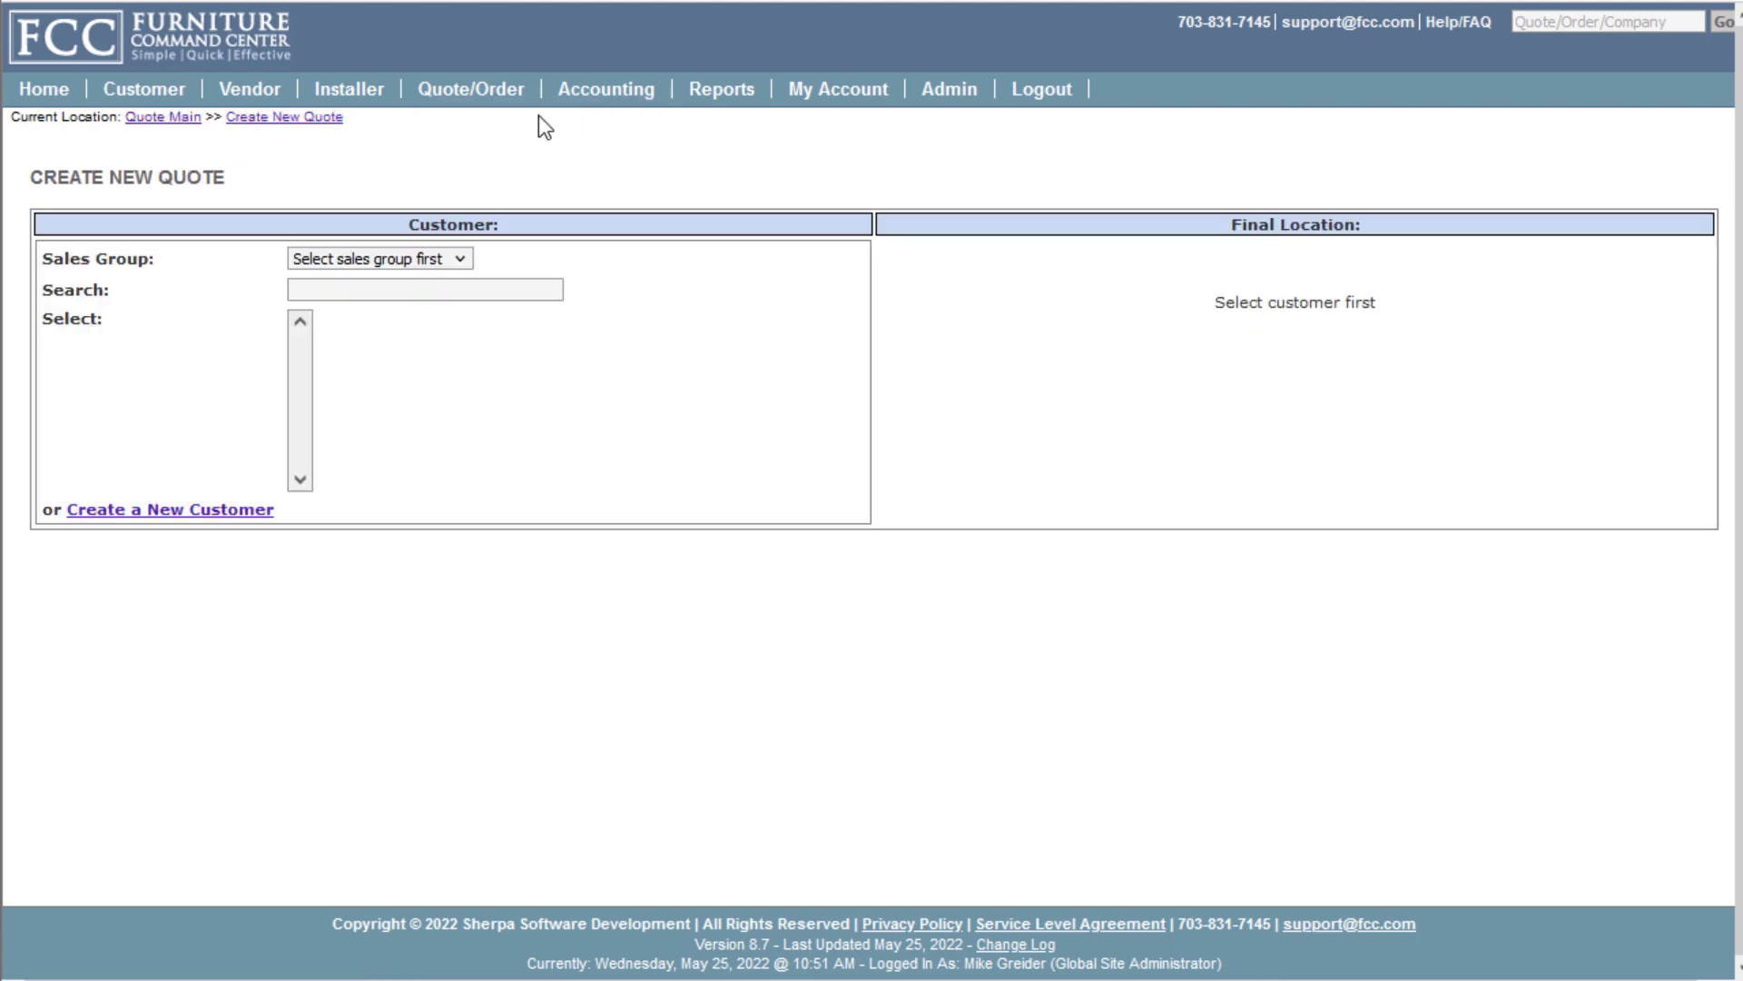
# Start a blank Commercial Sales quote for Amazing Customer with Corporate Headquarters as final location
pyautogui.click(389, 263)
pyautogui.click(372, 314)
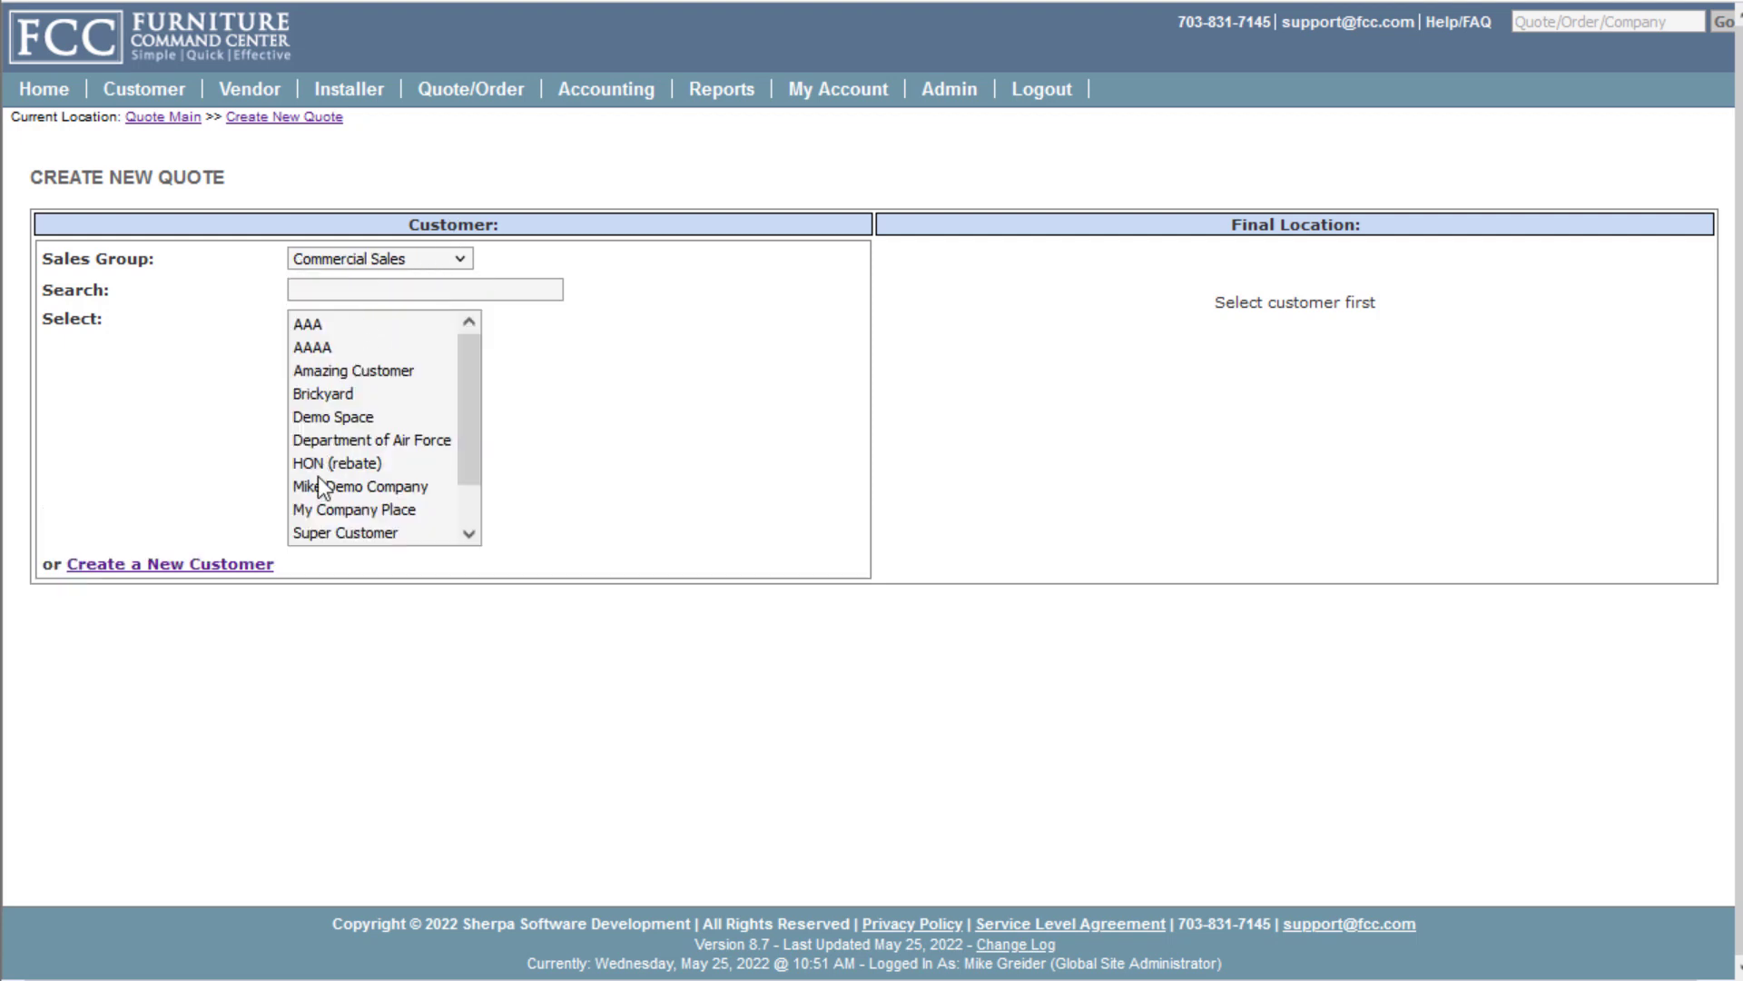
pyautogui.click(334, 289)
pyautogui.write('ama')
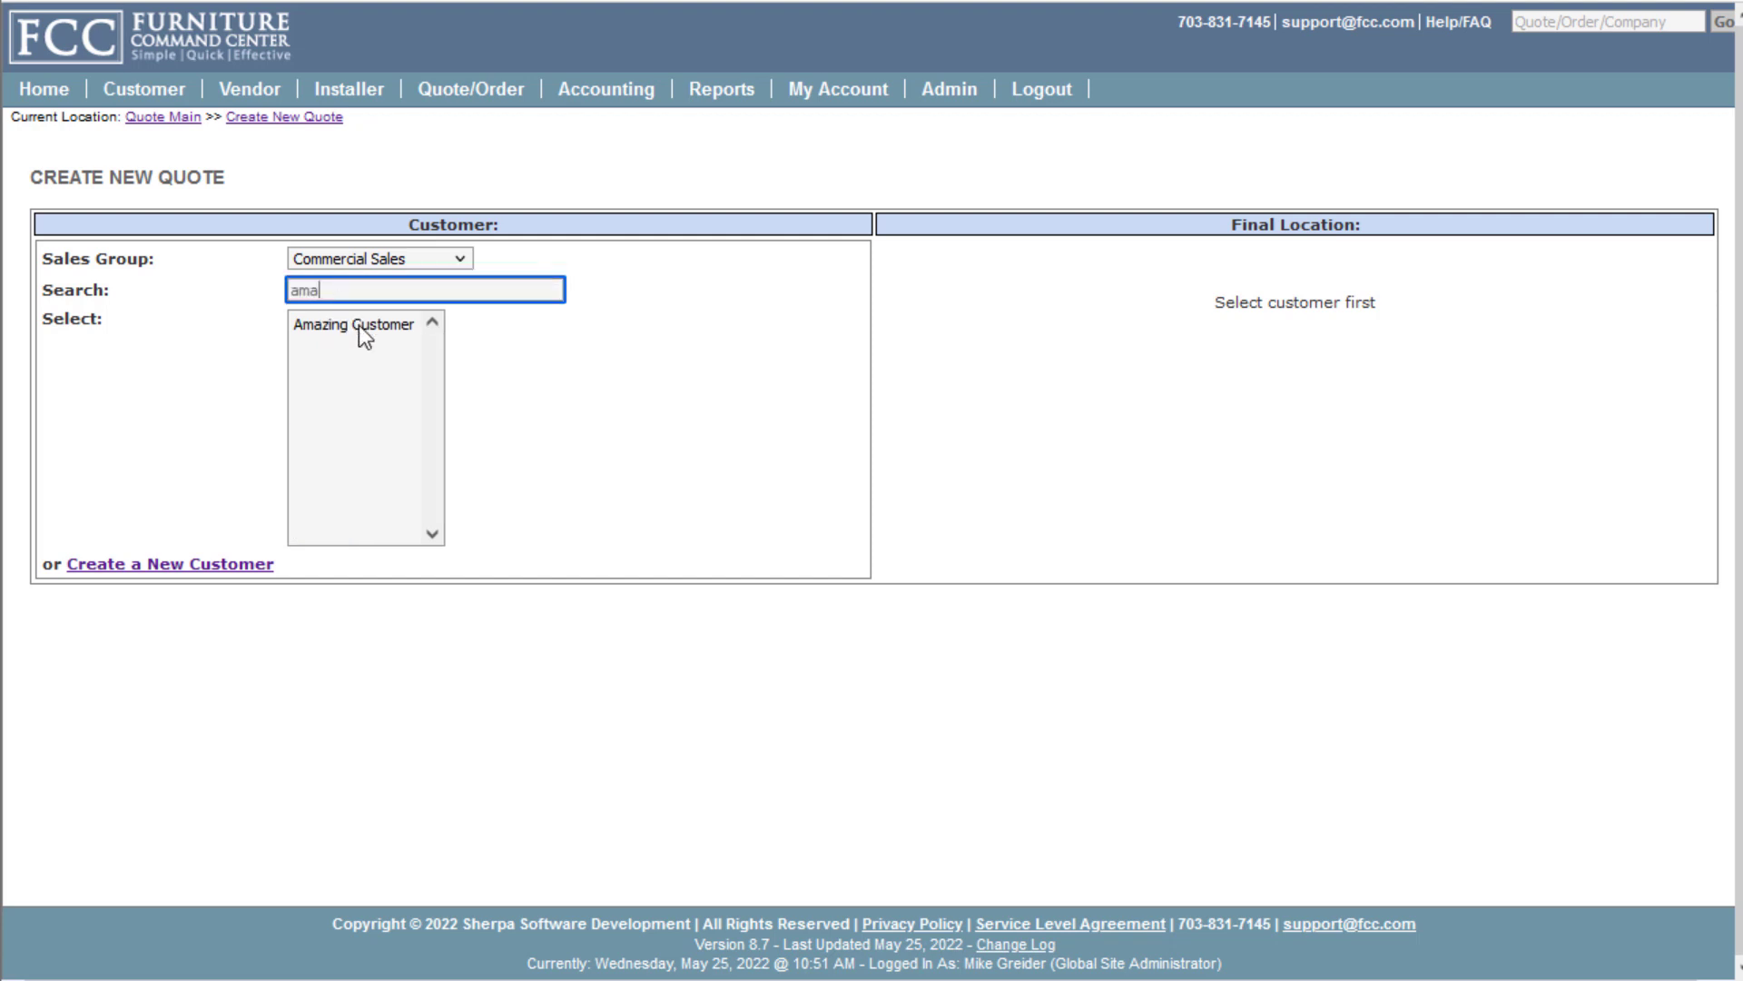
pyautogui.click(358, 327)
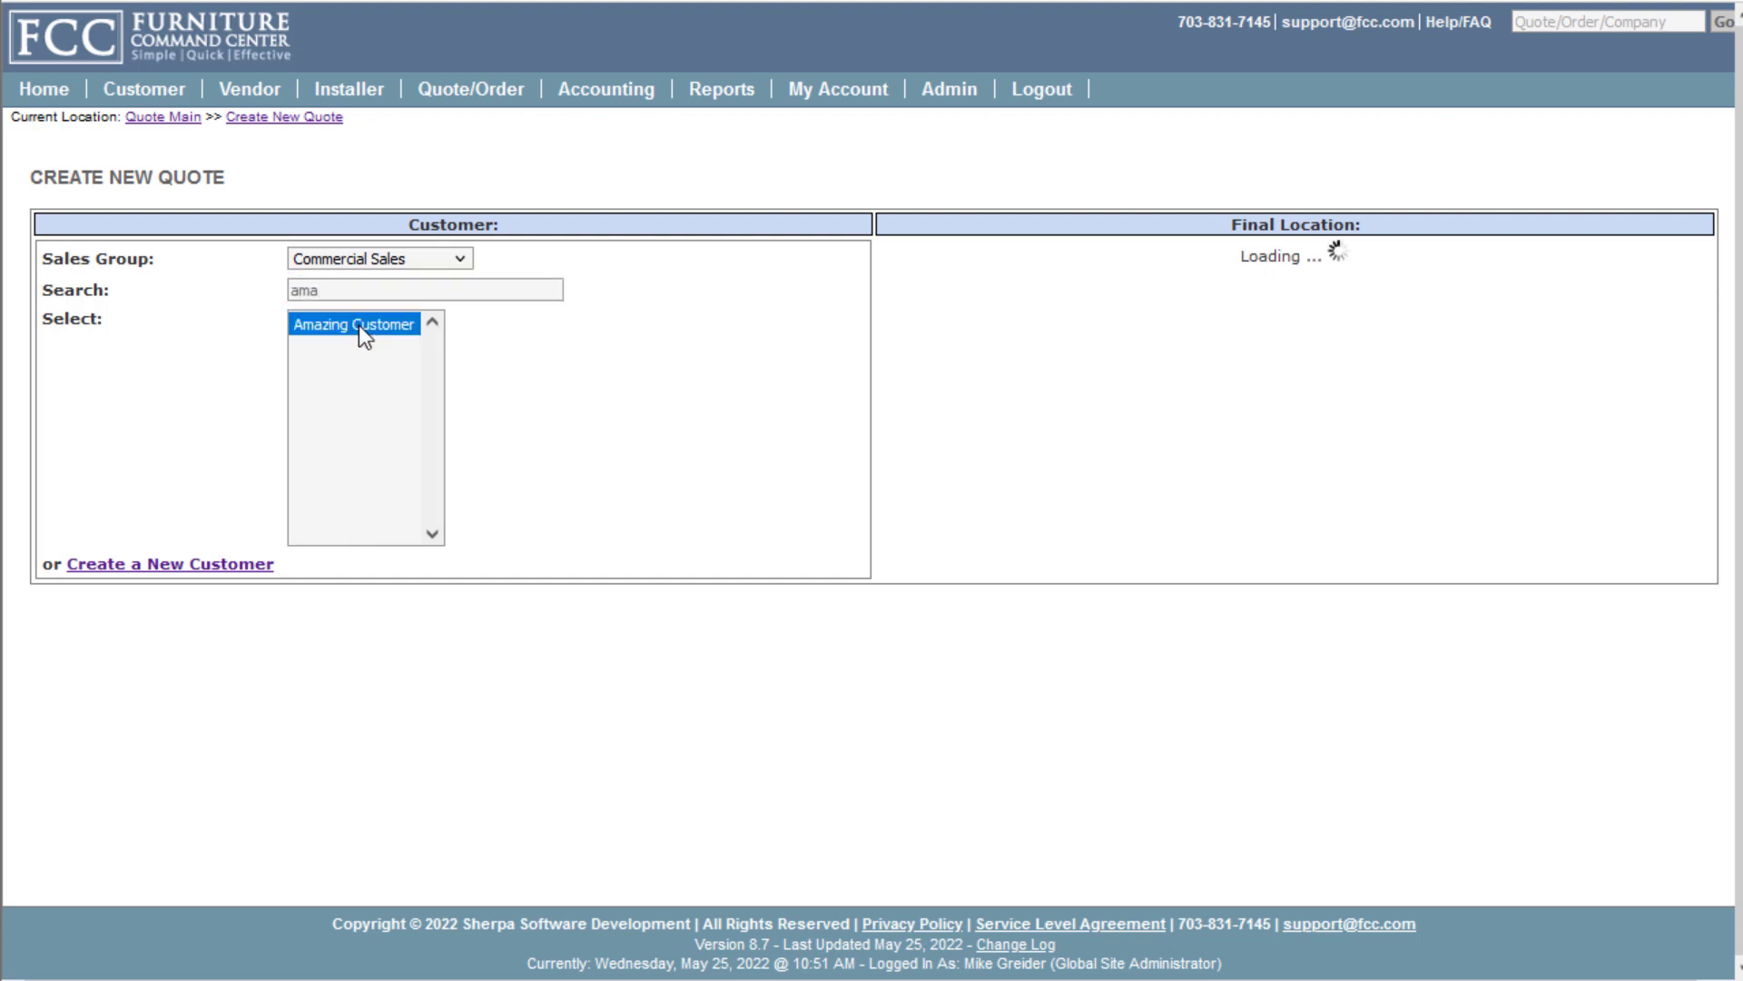
pyautogui.click(1146, 295)
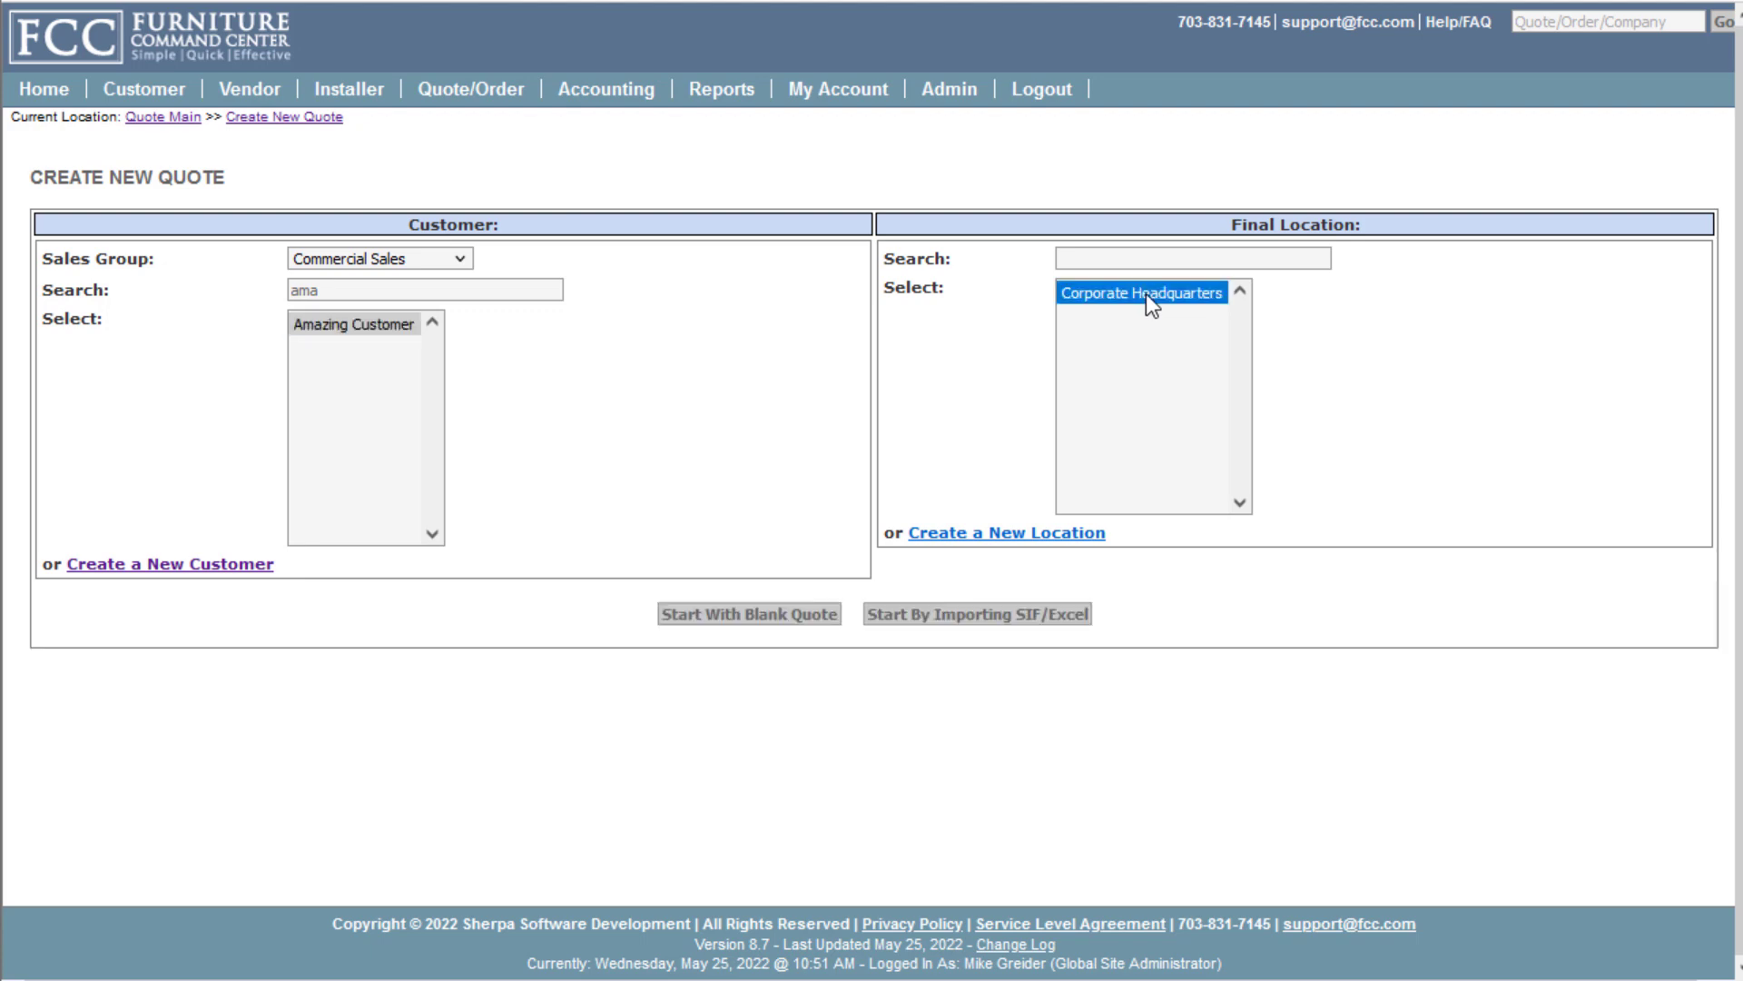
pyautogui.click(746, 615)
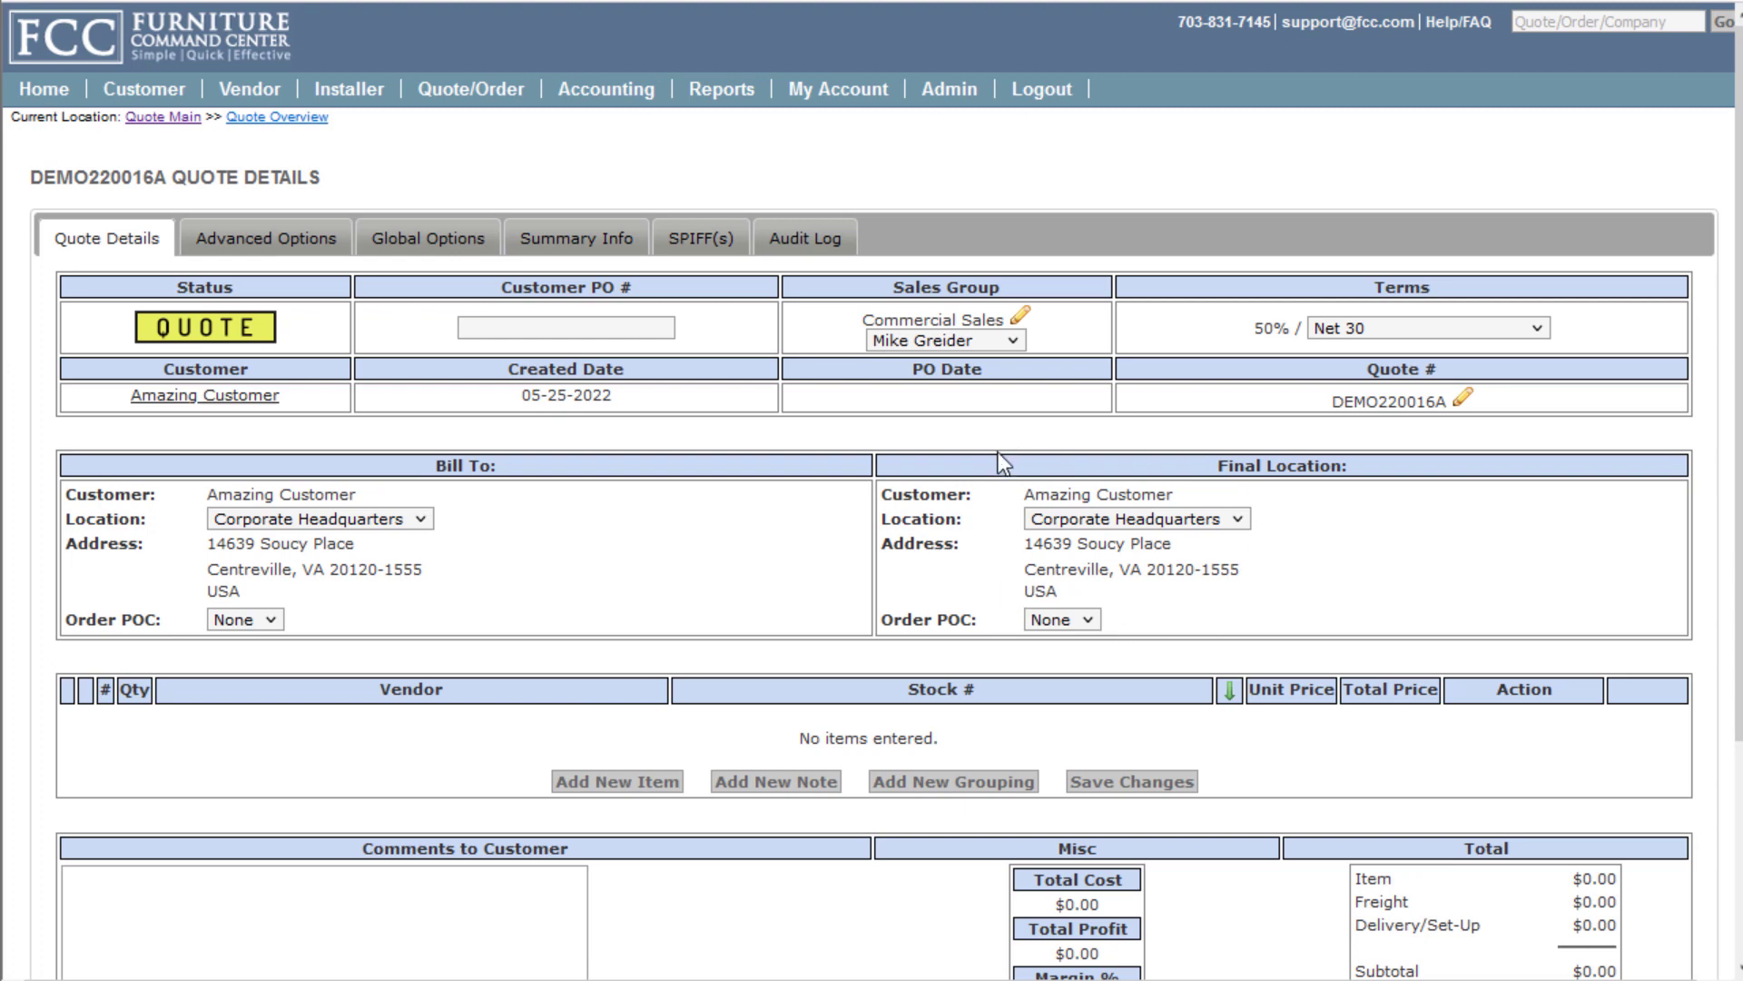
pyautogui.click(309, 240)
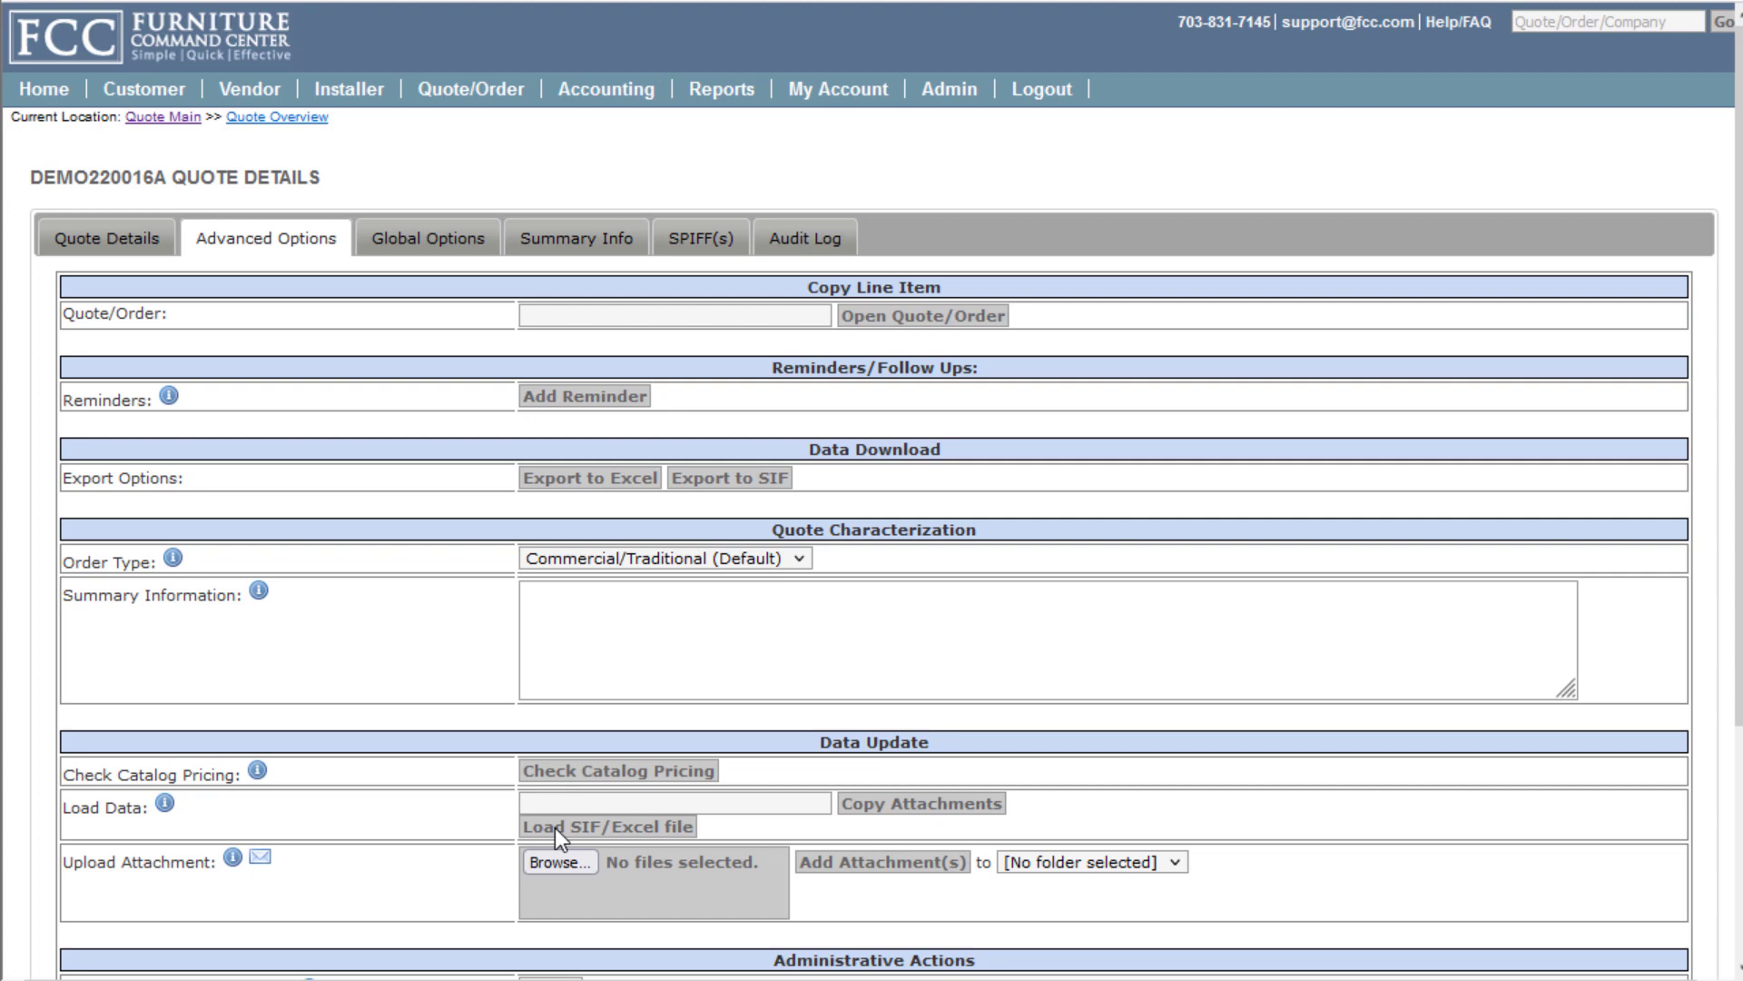
pyautogui.click(134, 258)
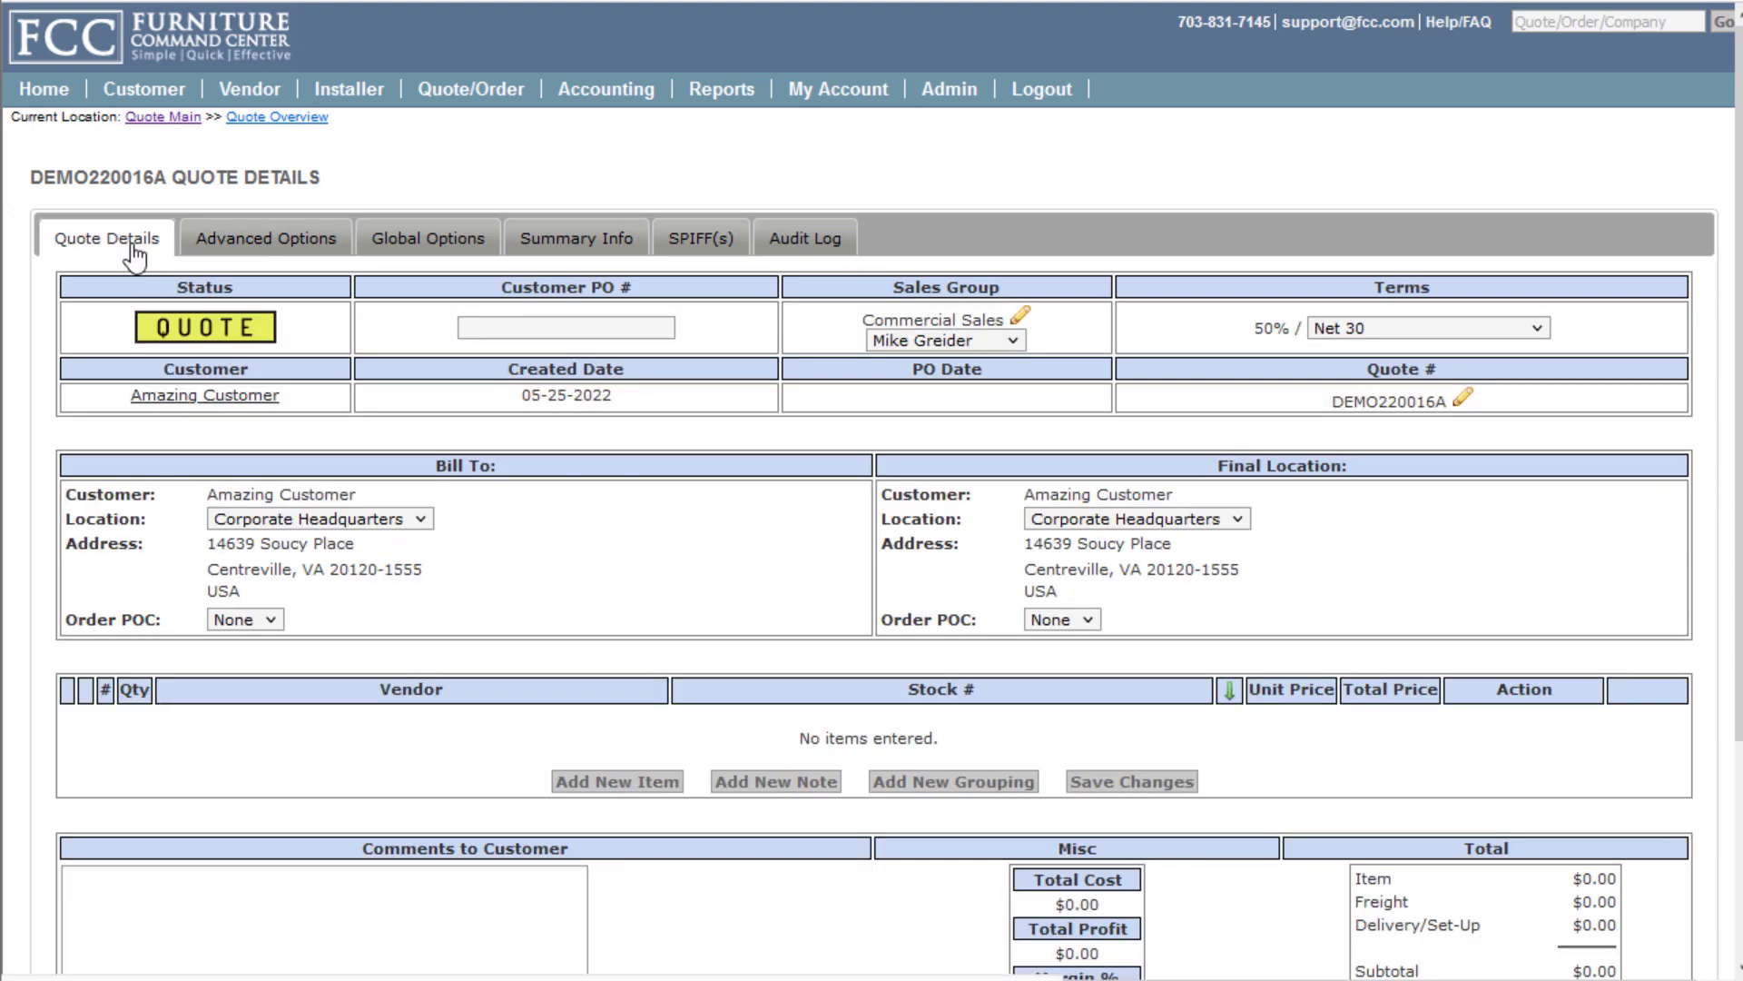
# Add a new quote line item with HON as the vendor
pyautogui.click(592, 782)
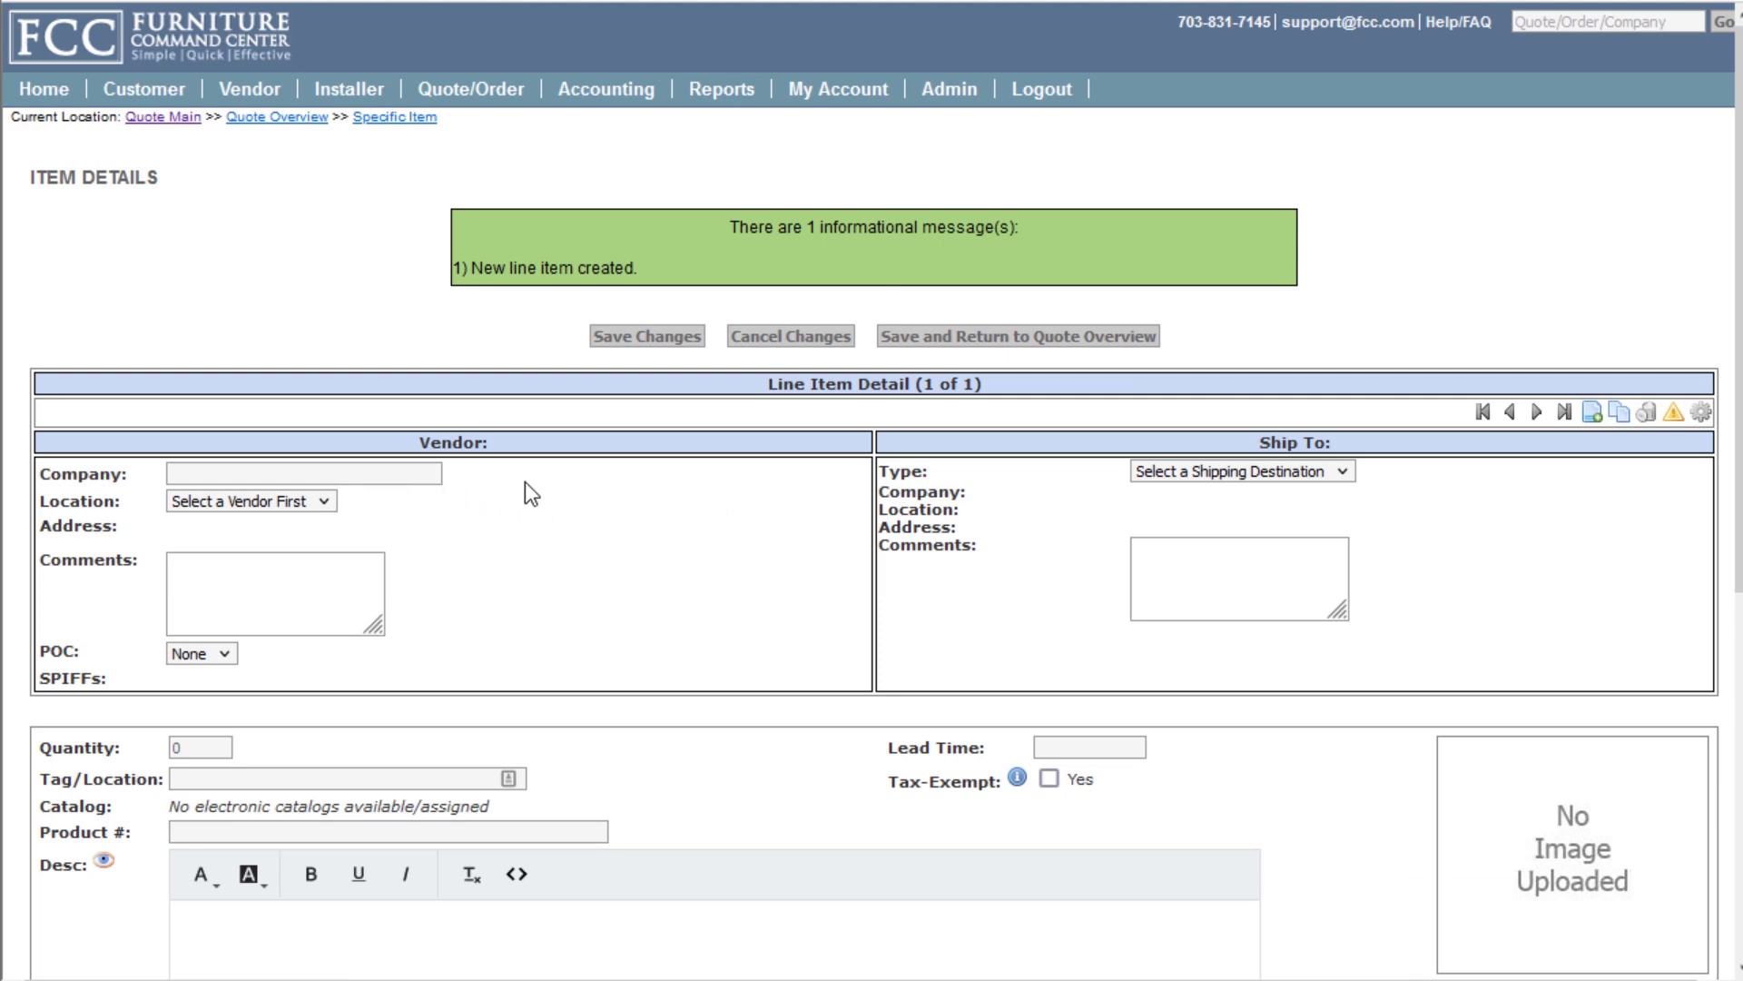
pyautogui.click(415, 467)
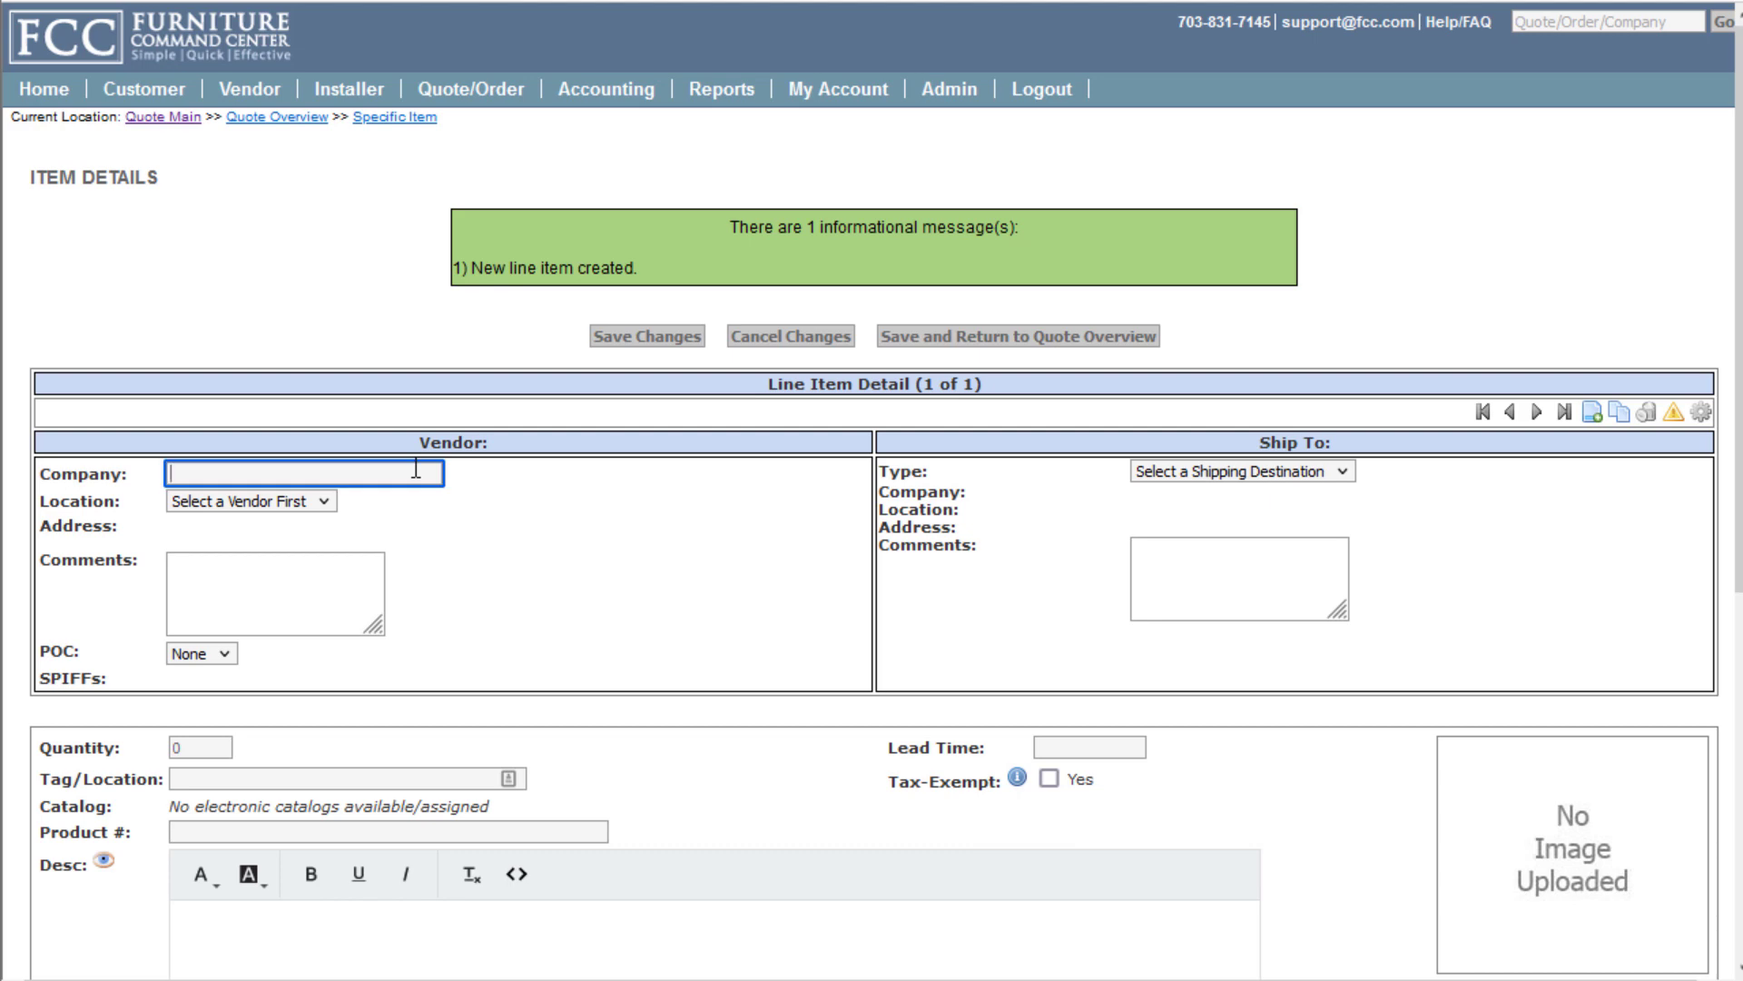
pyautogui.write('hon')
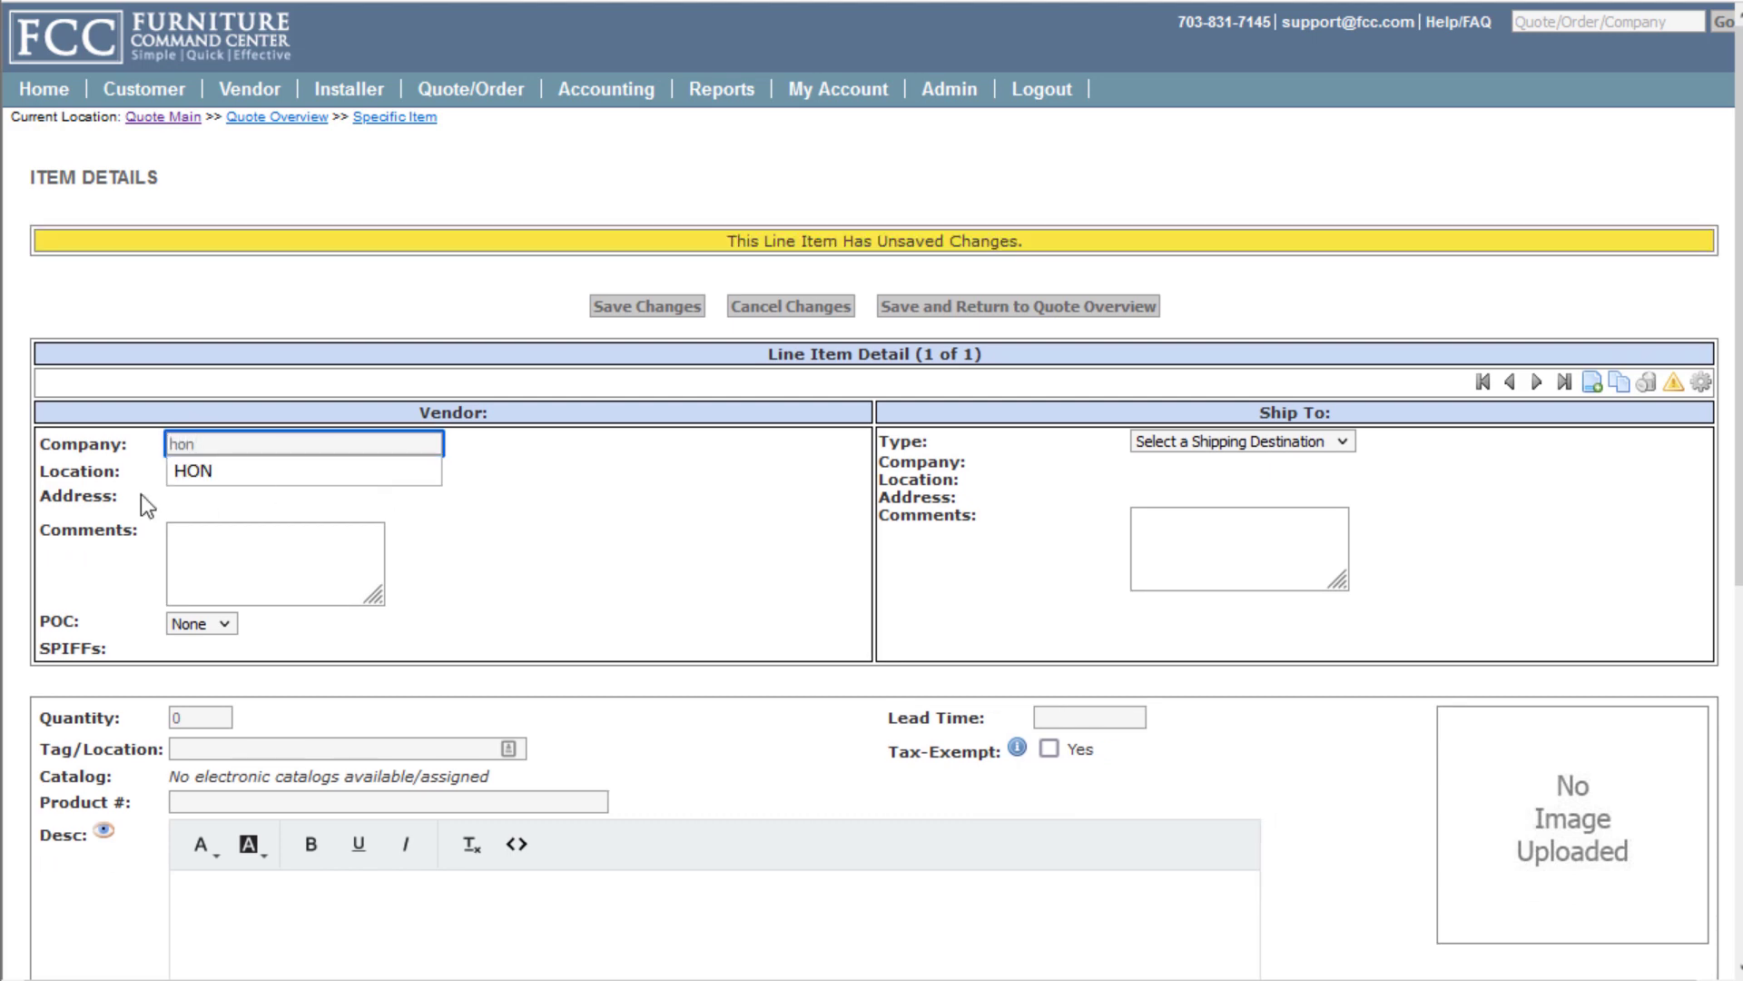
pyautogui.click(231, 472)
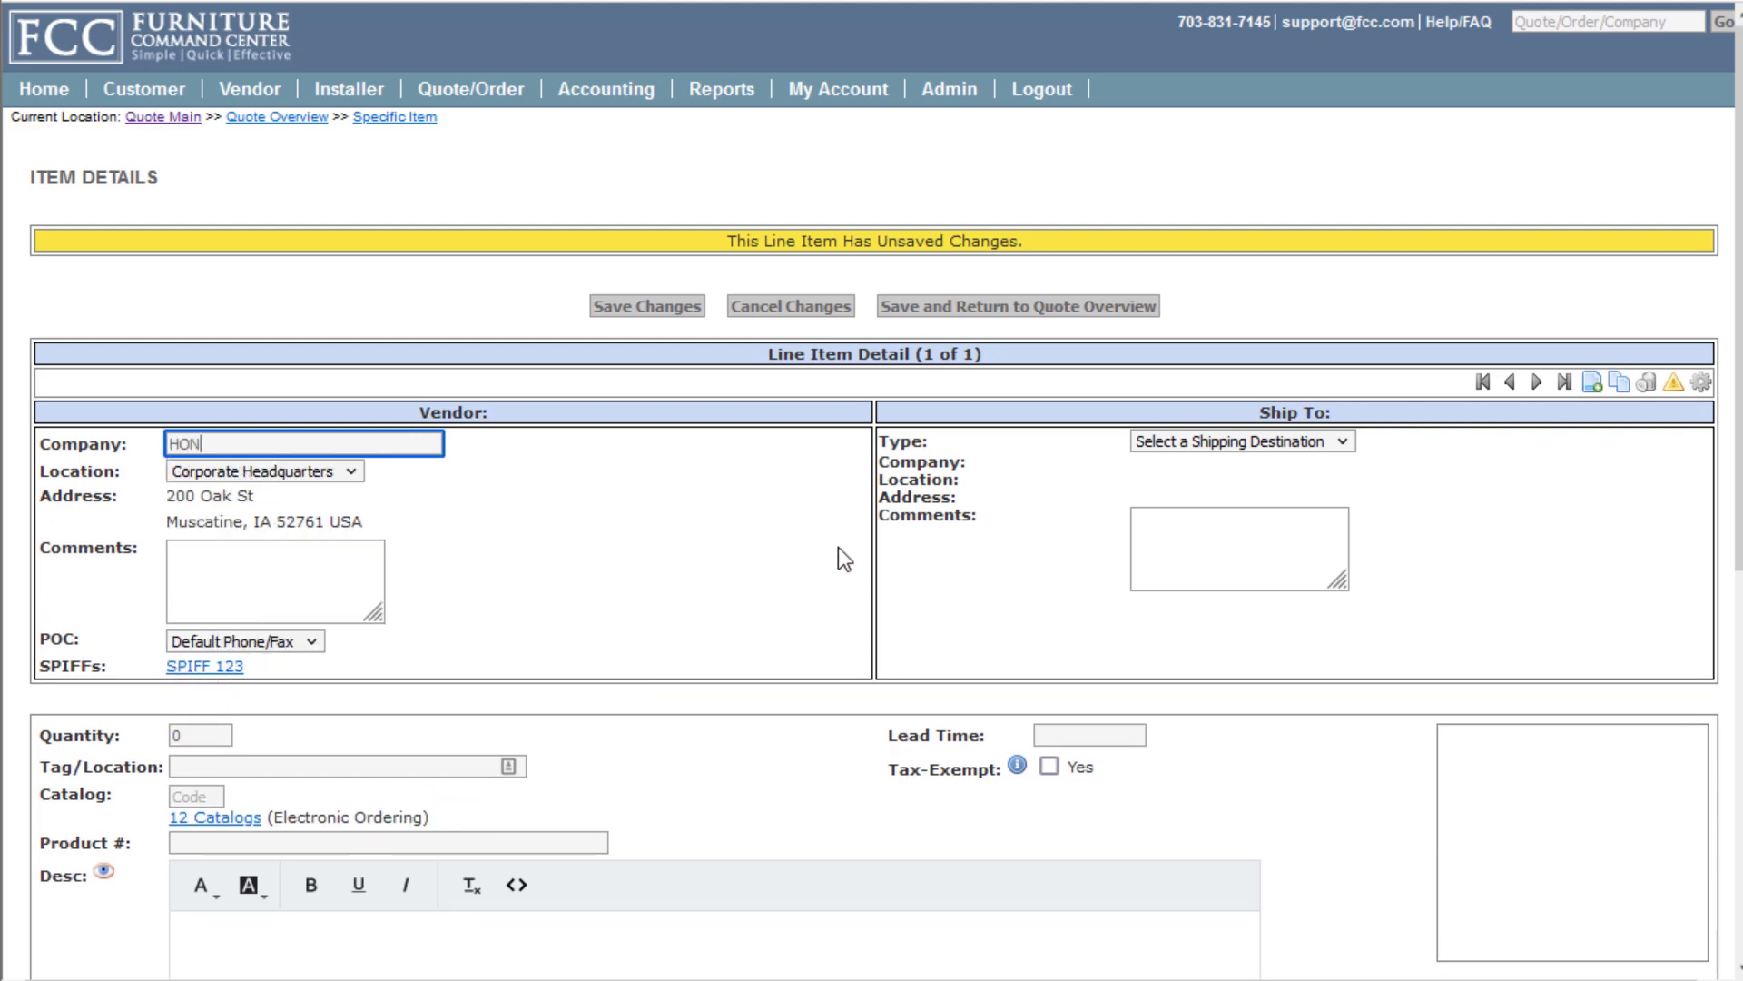
# Ship the item to installer Test Installer and set its quantity to 1
pyautogui.click(1278, 449)
pyautogui.click(1212, 498)
pyautogui.click(1176, 467)
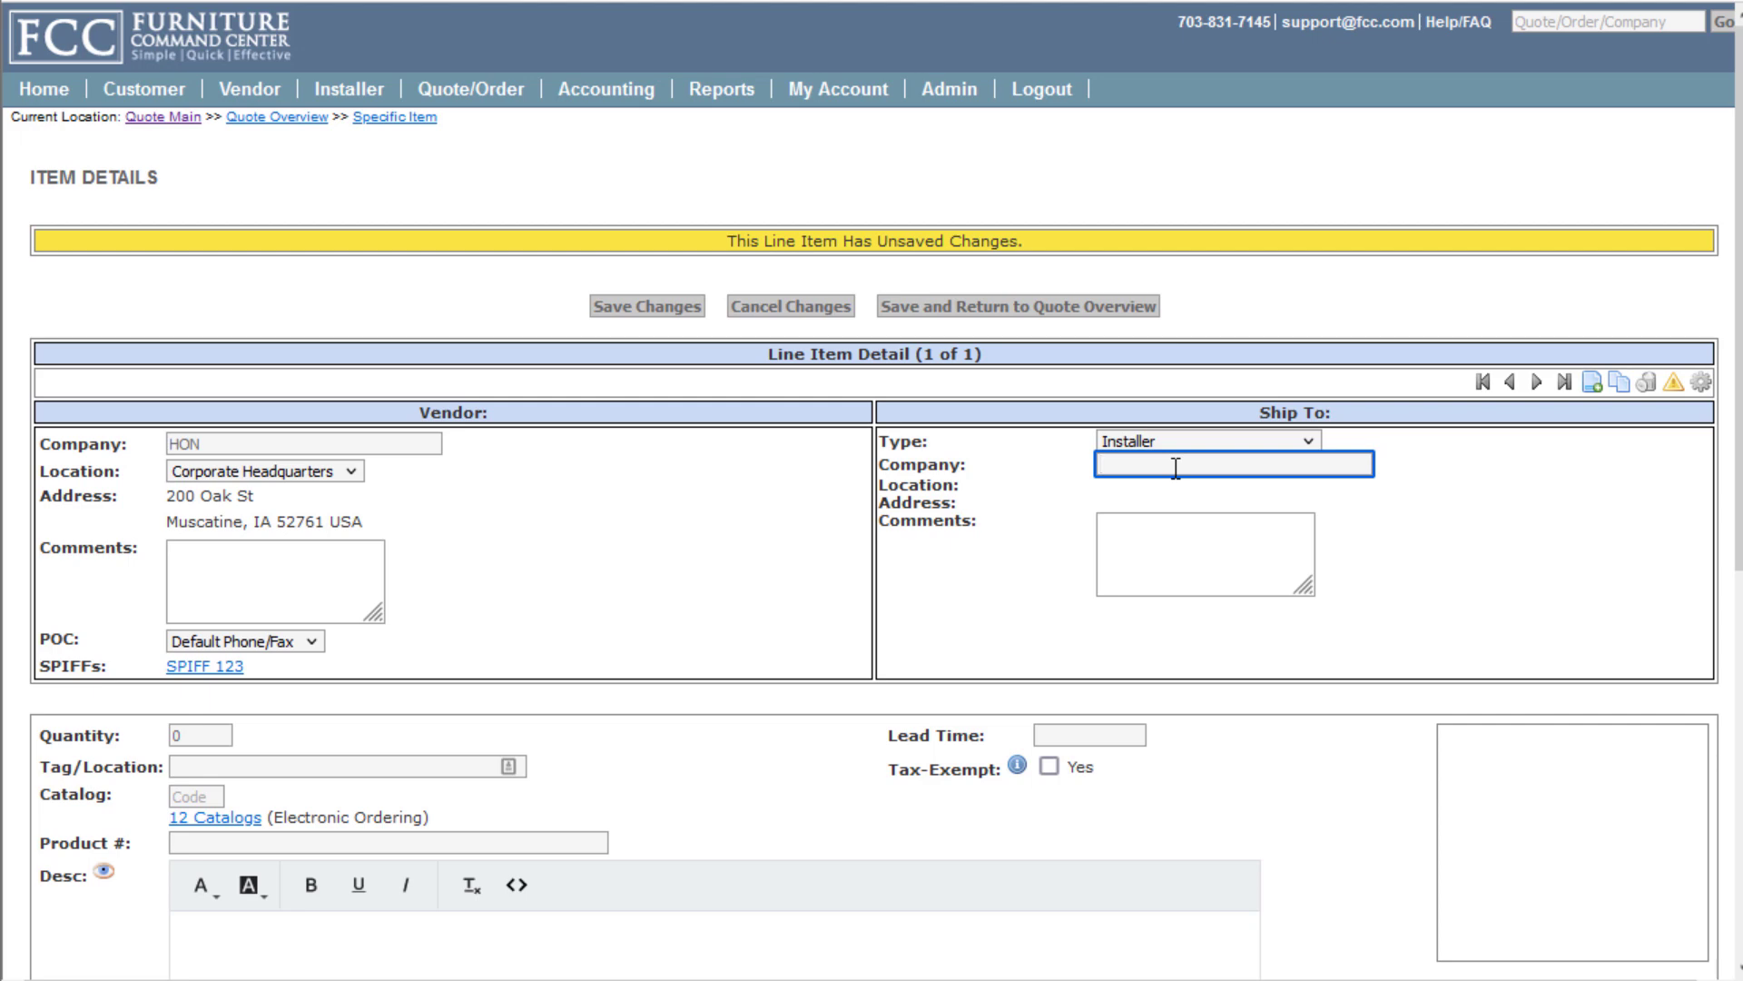
pyautogui.write('test')
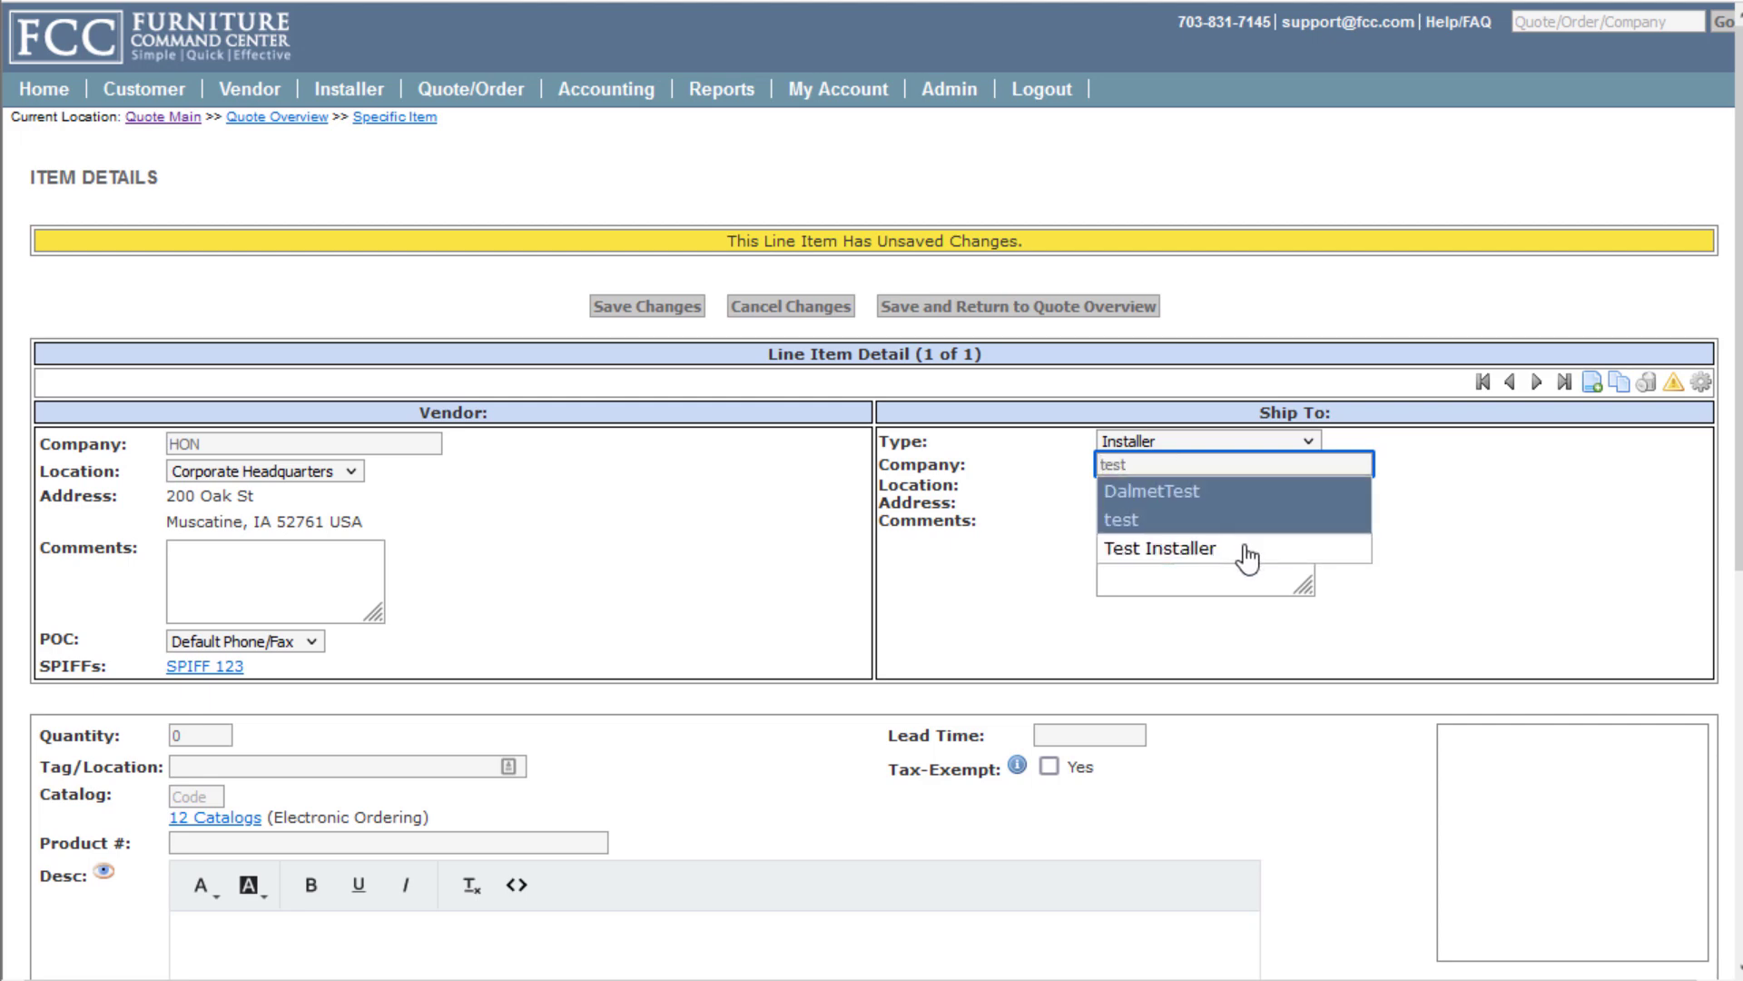
pyautogui.click(1248, 549)
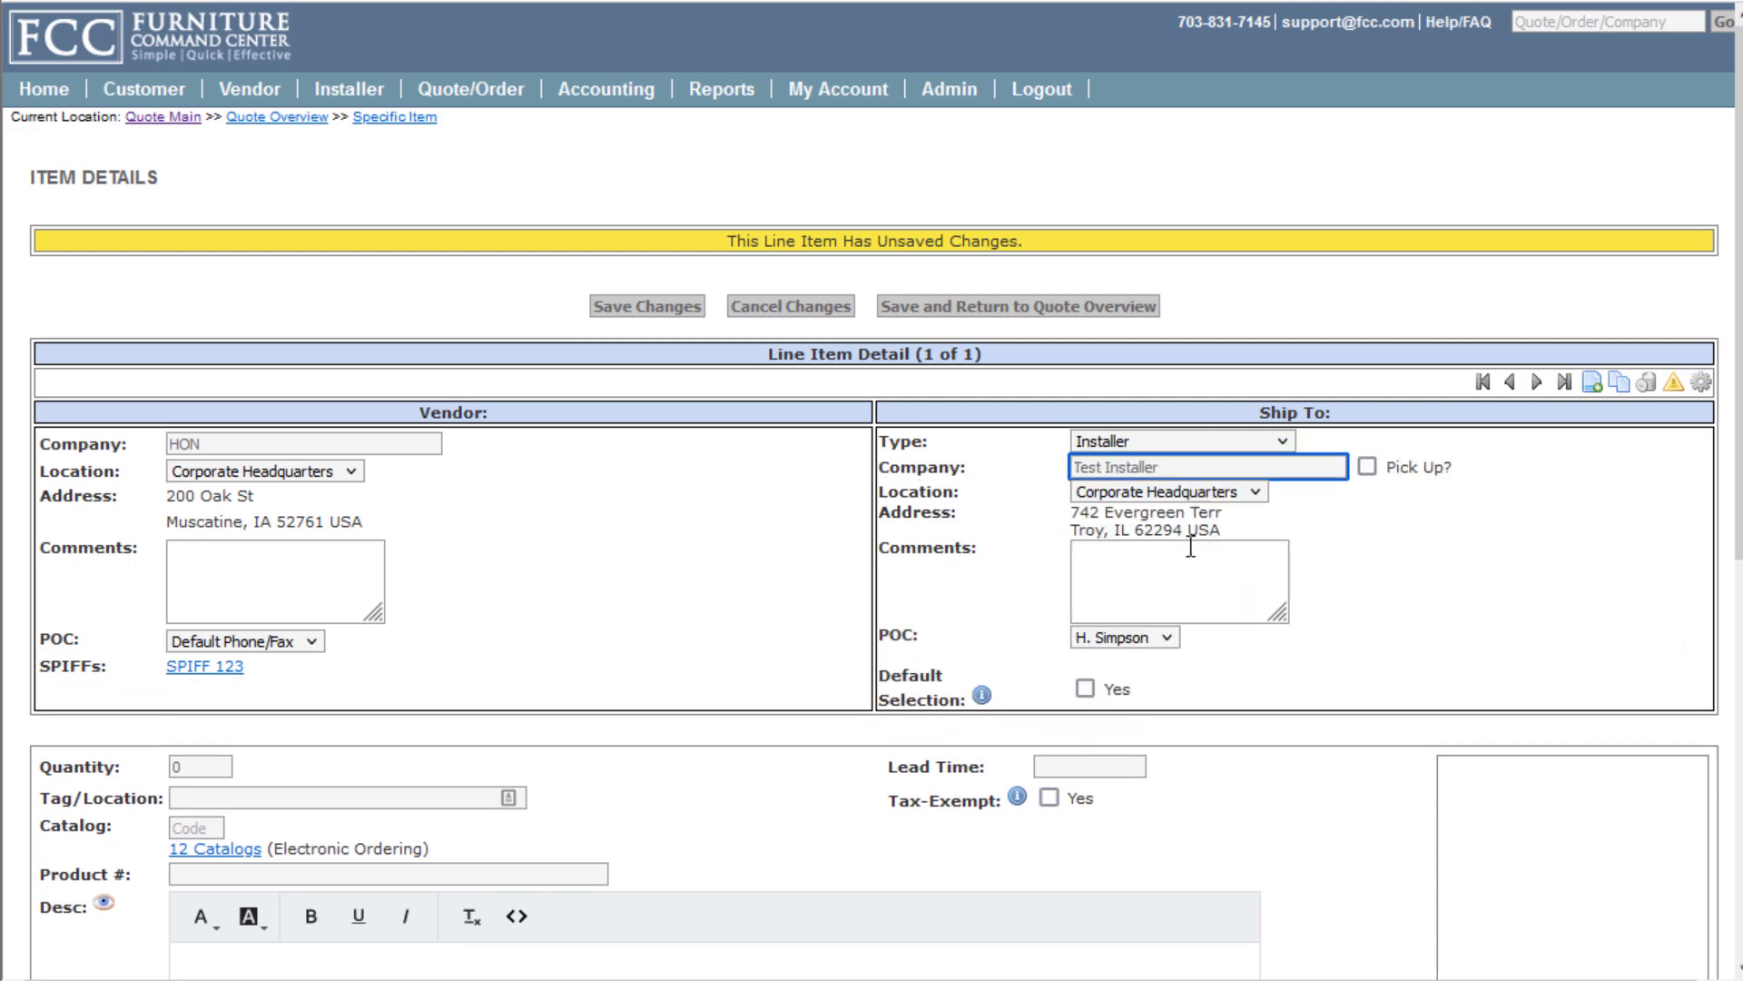
pyautogui.scroll(-7, 814, 543)
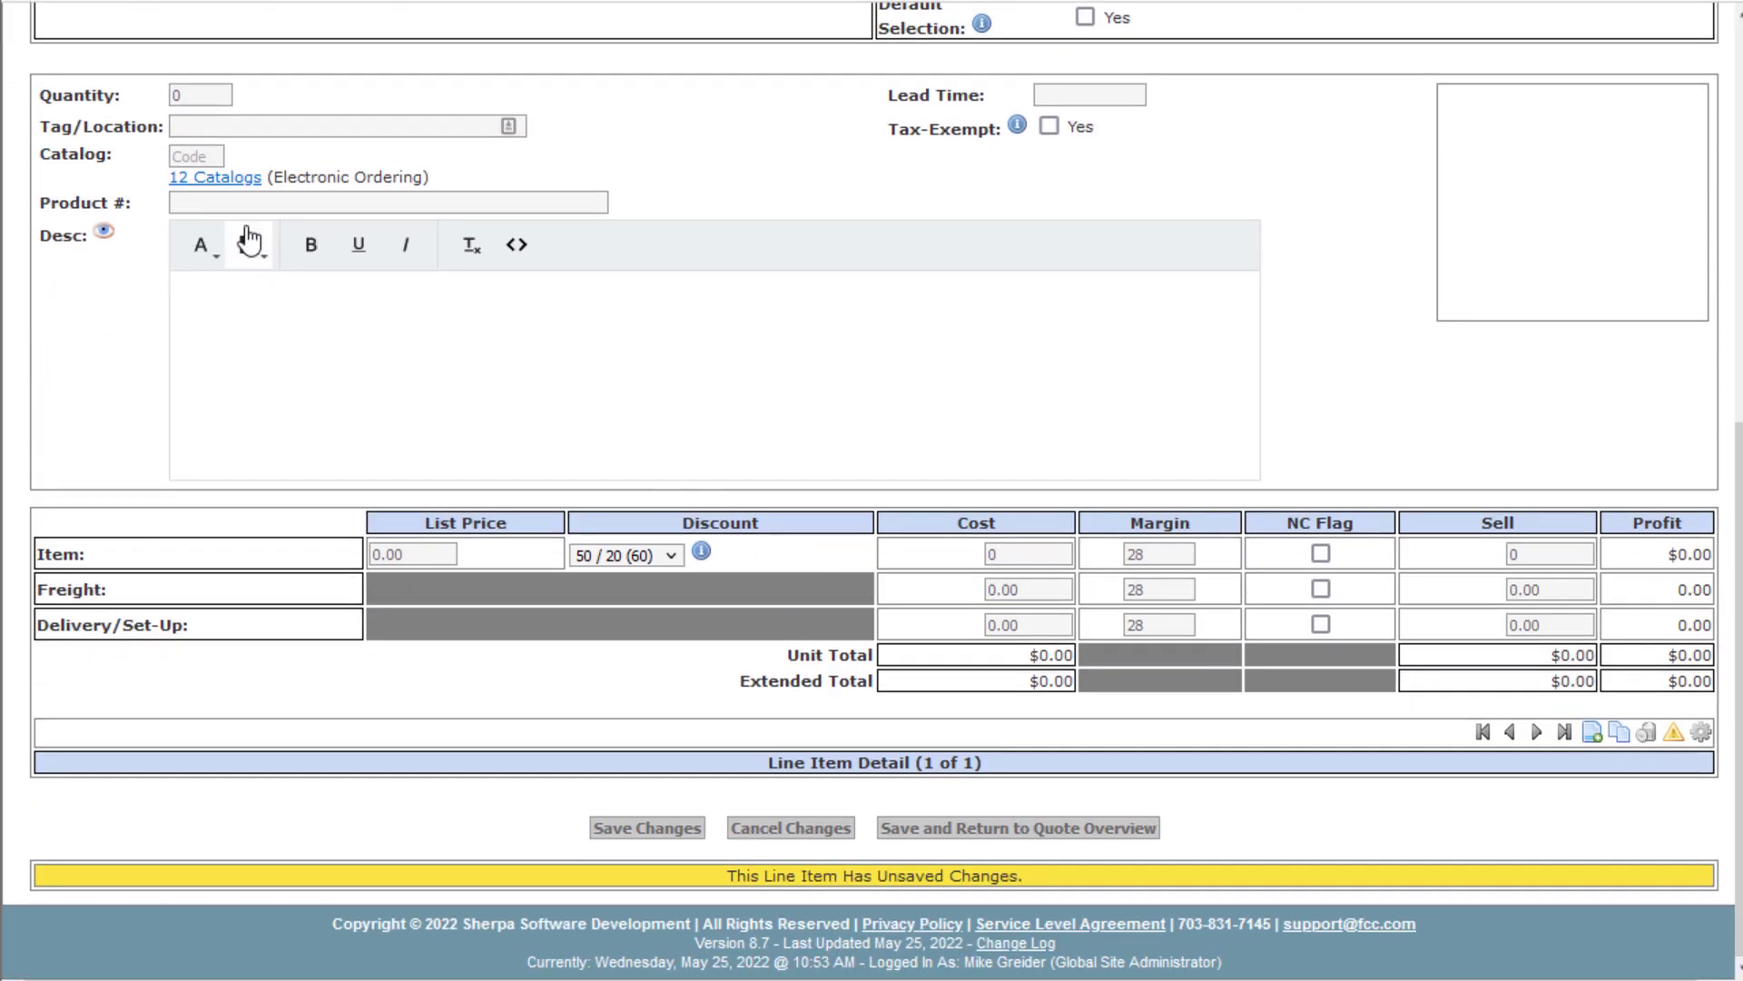
pyautogui.click(175, 96)
pyautogui.click(347, 163)
# Open the HSGS6 Accommodate guest chair from HON's Seating catalog
pyautogui.click(231, 180)
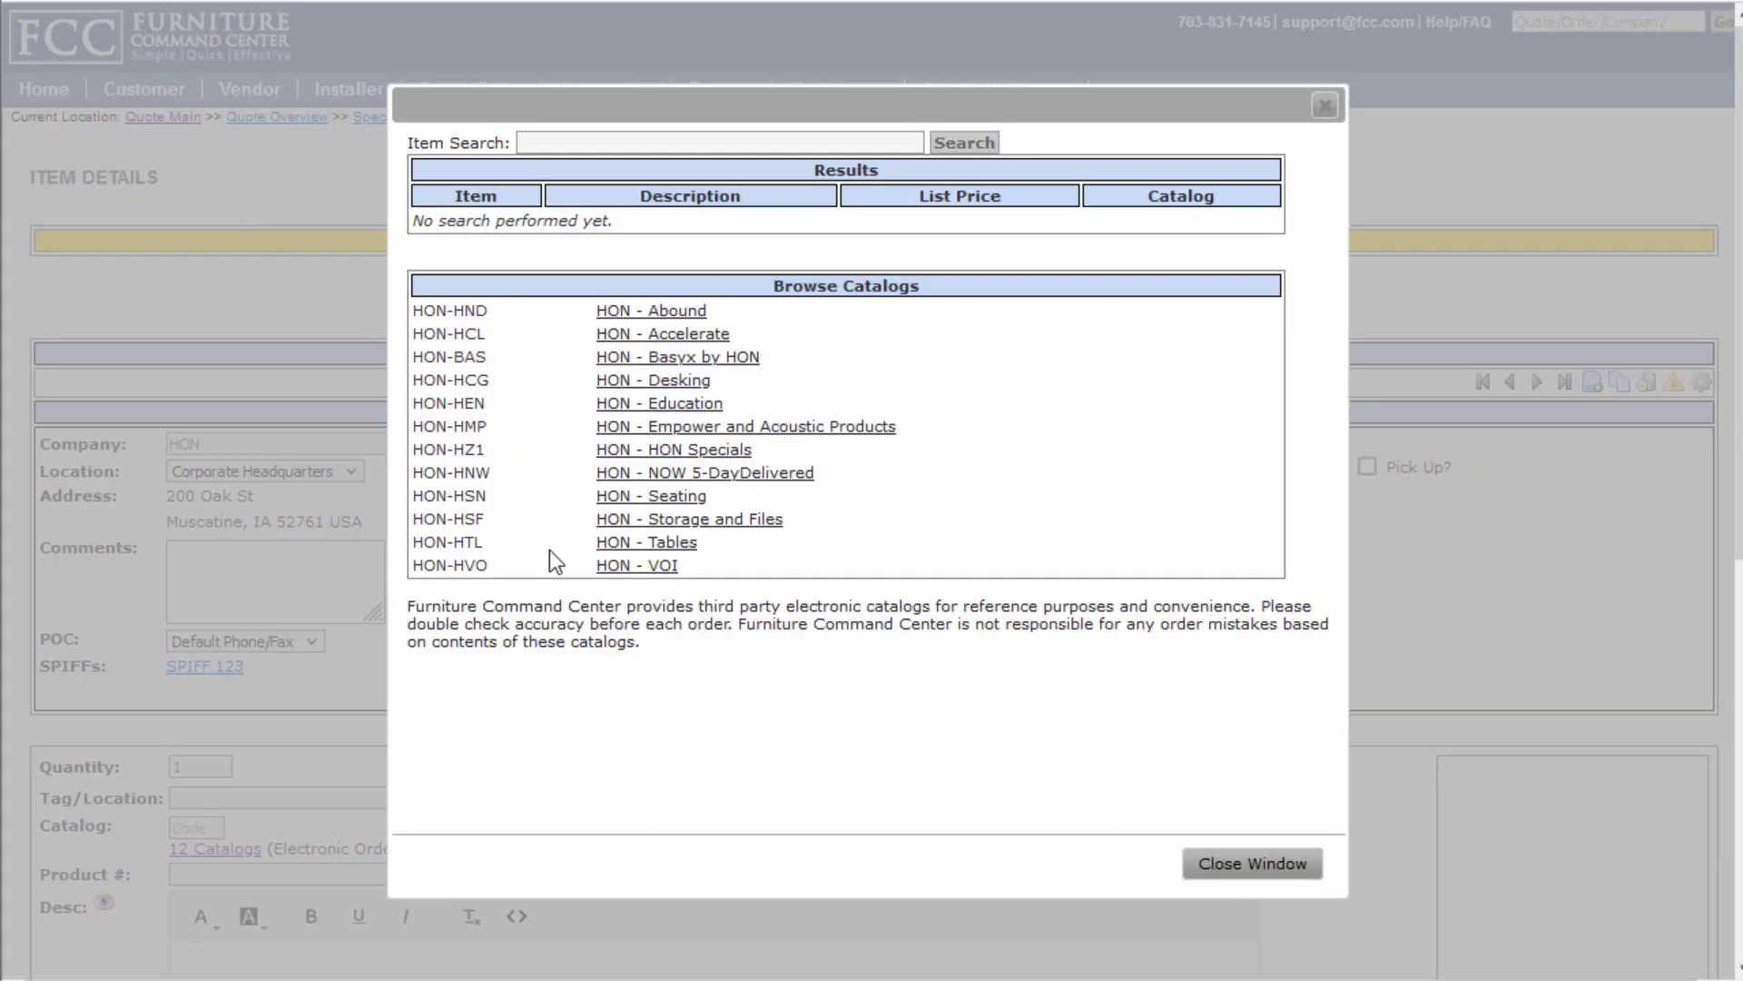
pyautogui.click(657, 501)
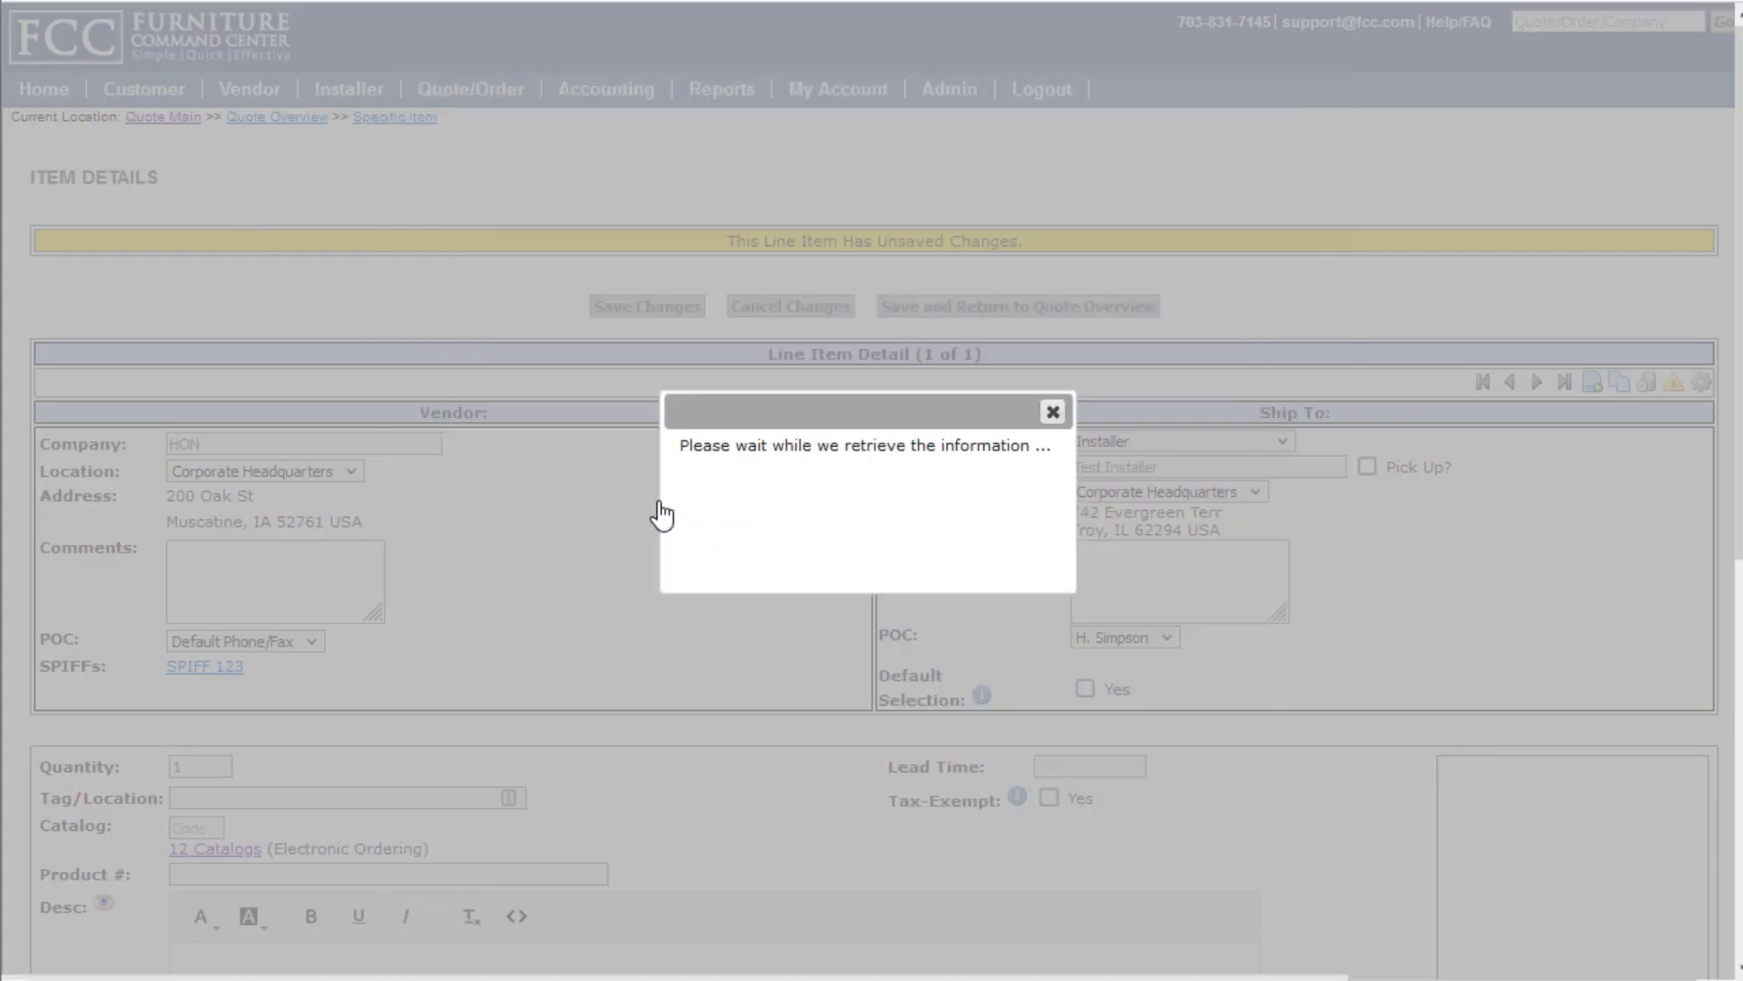
pyautogui.click(516, 249)
pyautogui.click(555, 299)
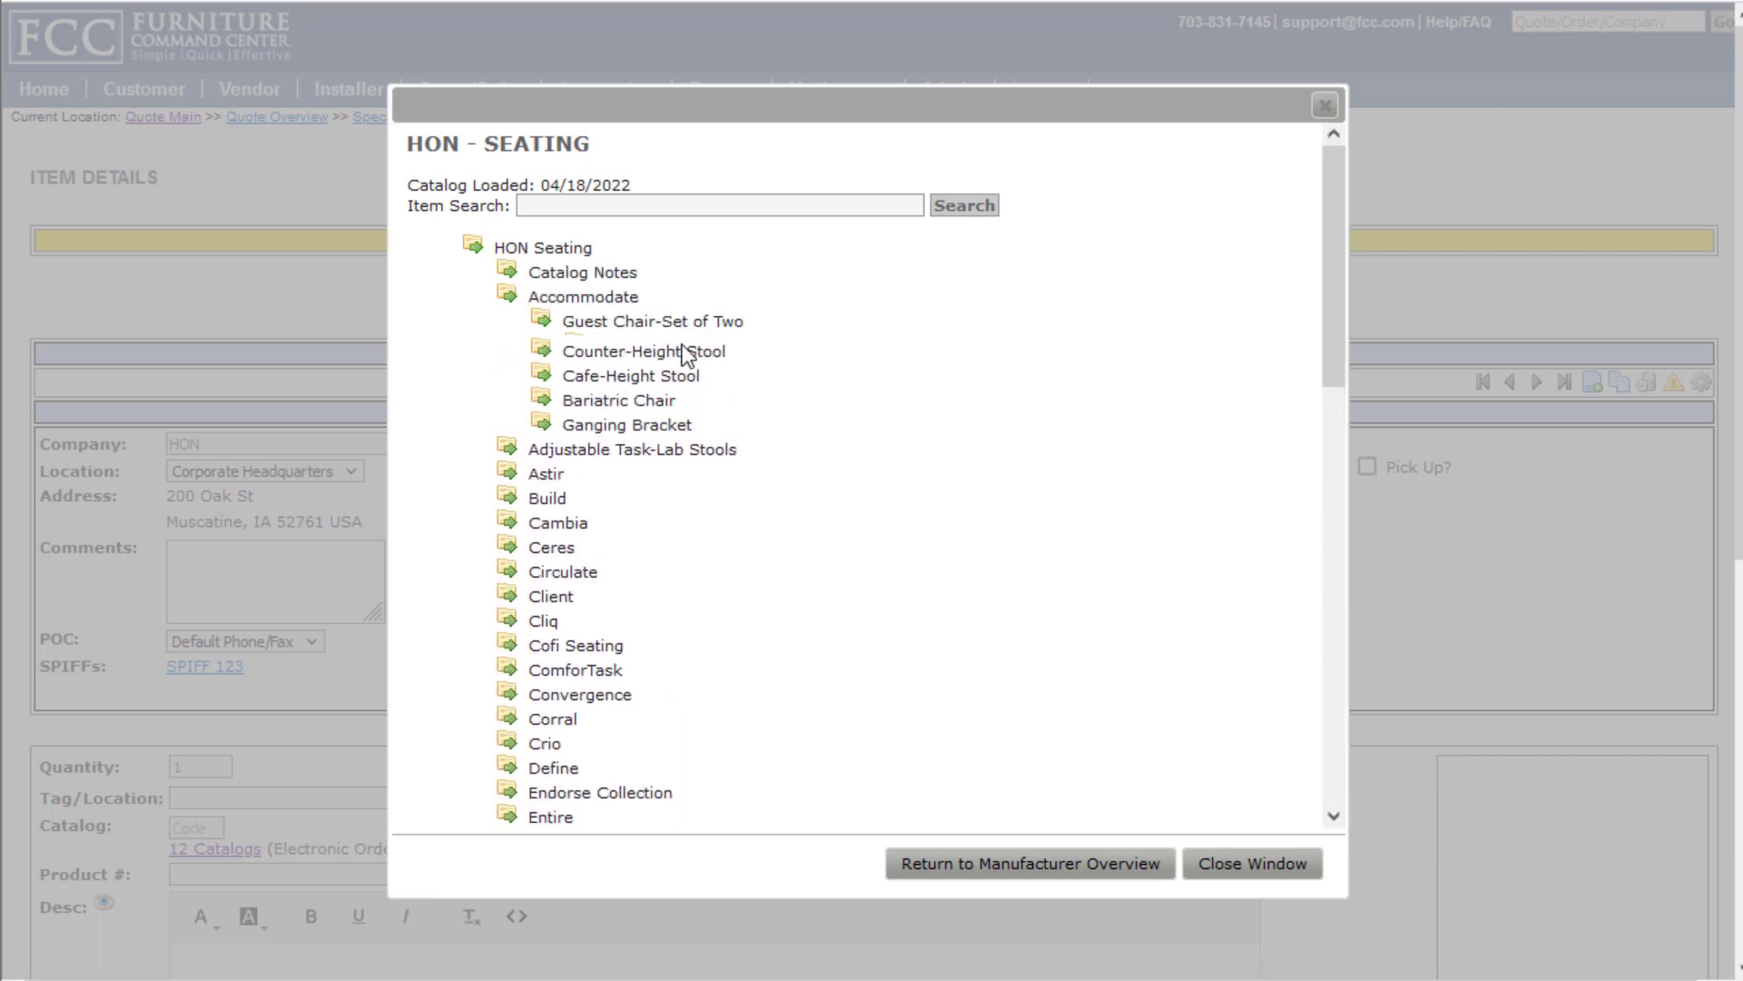
pyautogui.click(686, 362)
# Configure it Armless, Standard Nylon Glide, Gr 1 Attire Blaze, Textured Black, then add and save
pyautogui.click(490, 477)
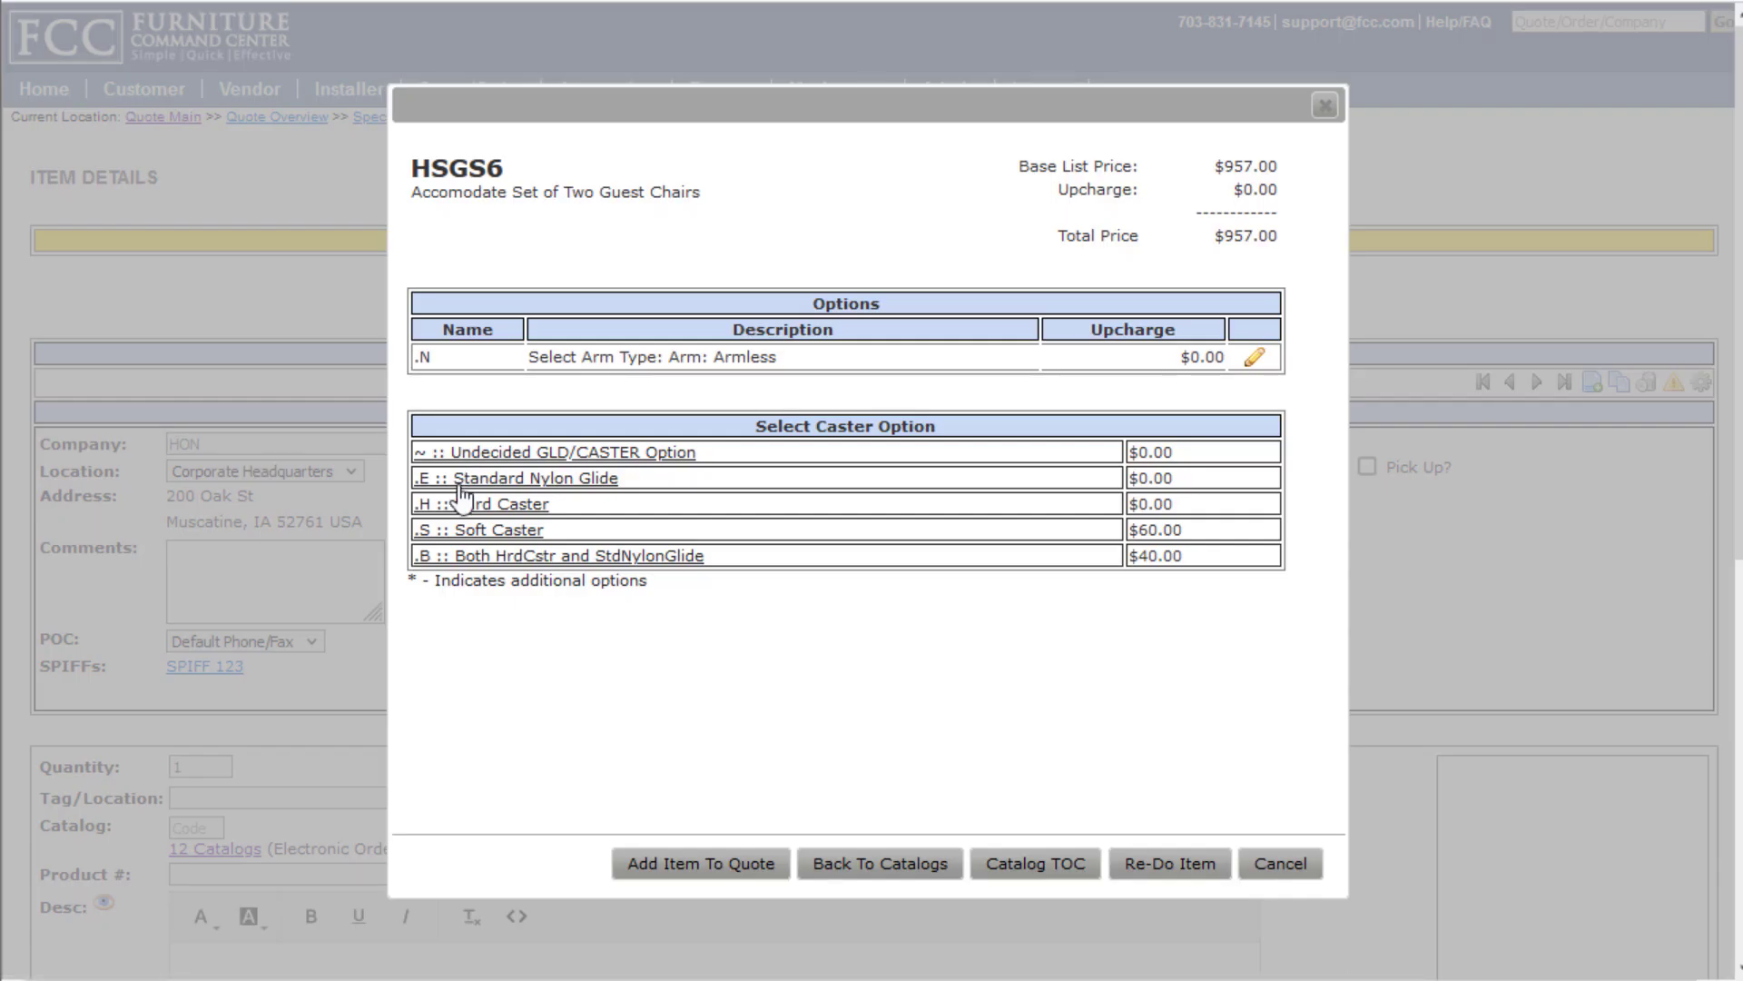
pyautogui.click(461, 481)
pyautogui.click(461, 505)
pyautogui.click(460, 568)
pyautogui.click(459, 592)
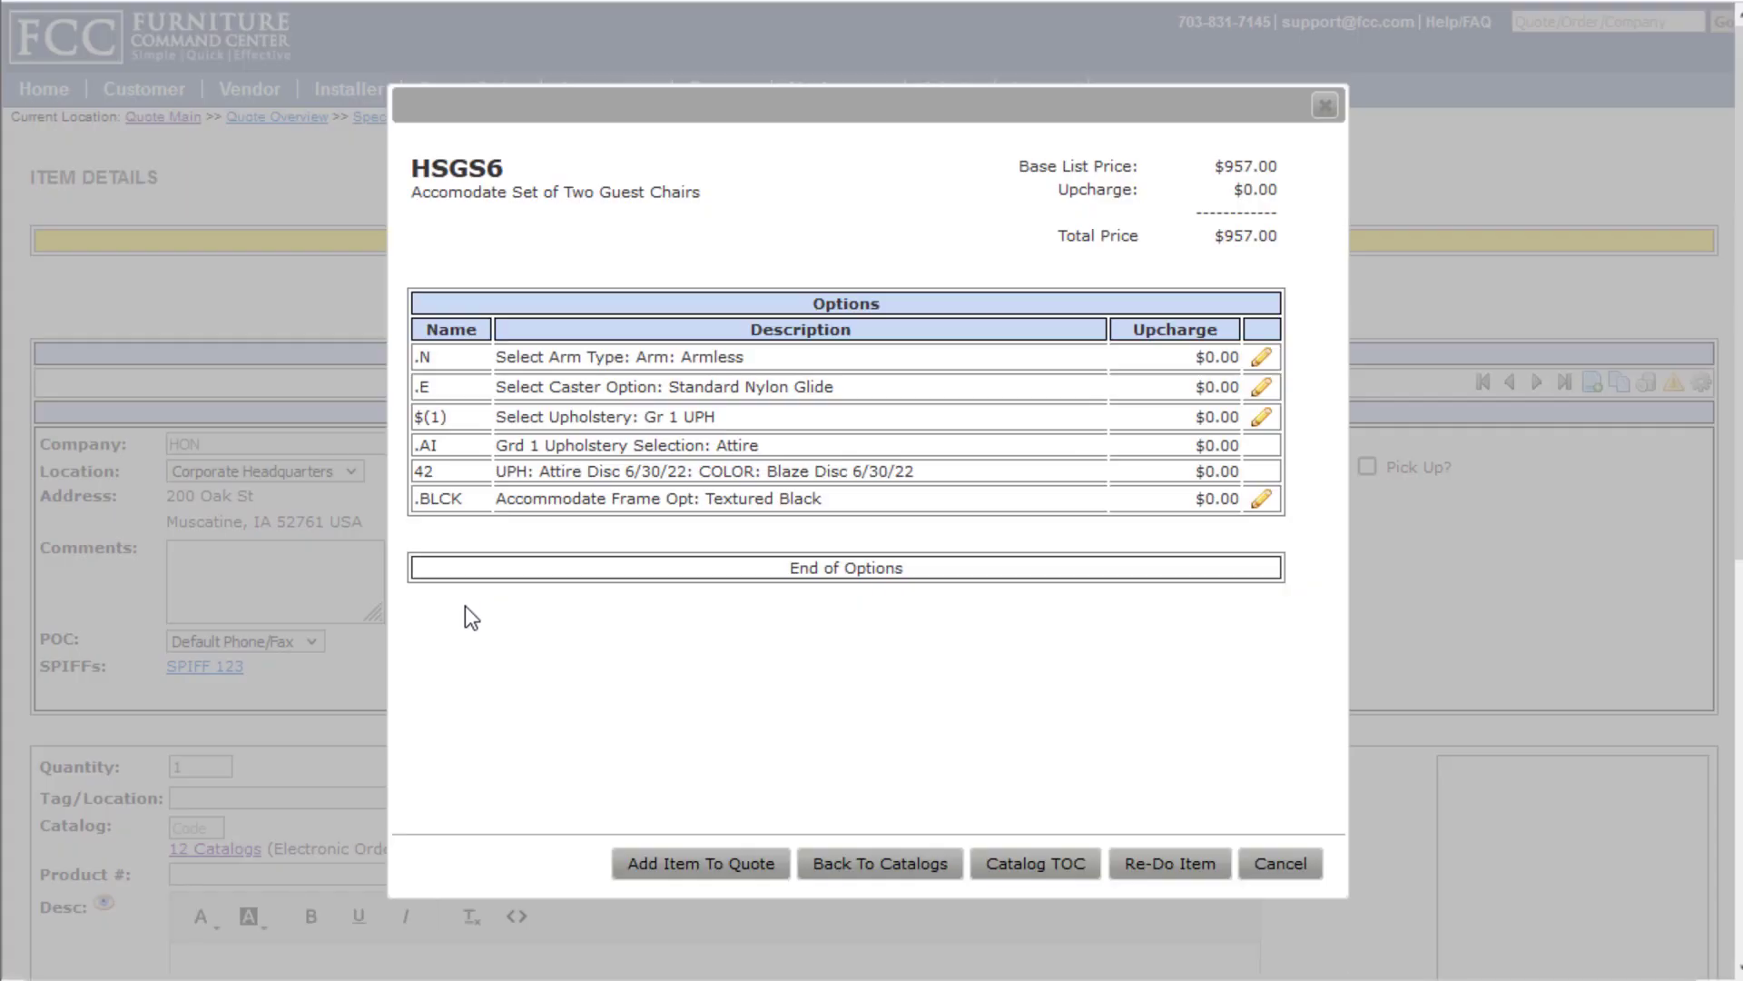
pyautogui.click(734, 870)
pyautogui.scroll(-7, 777, 708)
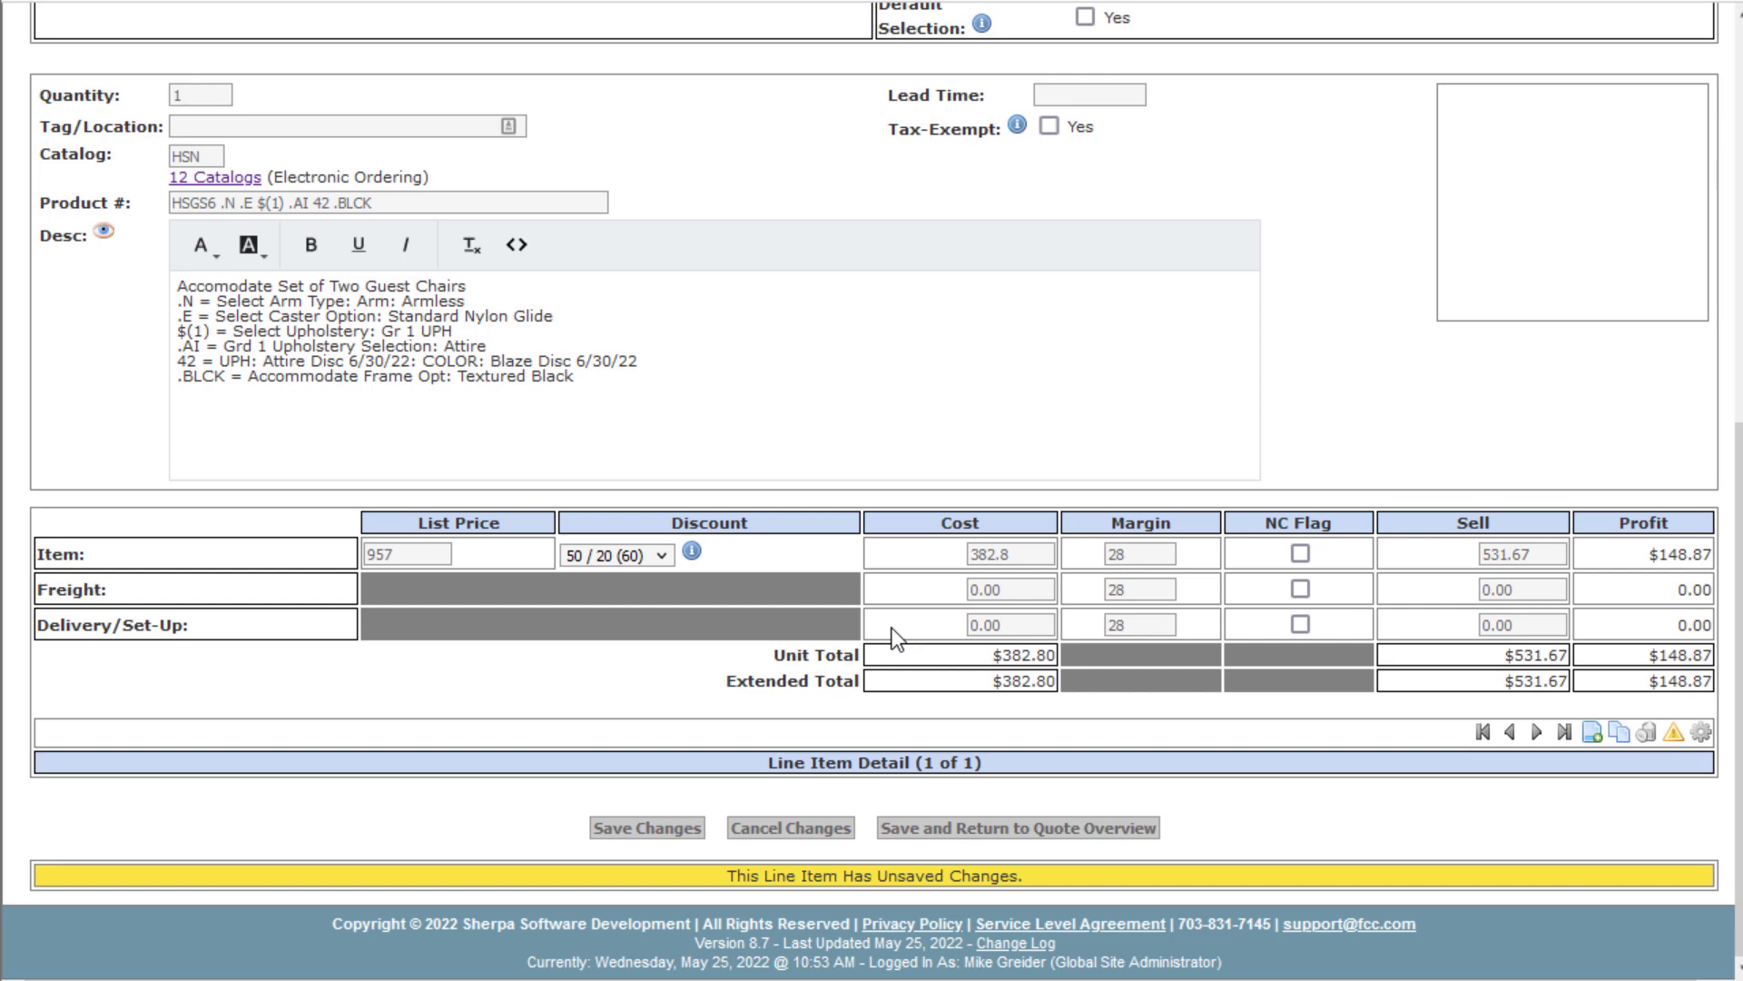
pyautogui.click(670, 830)
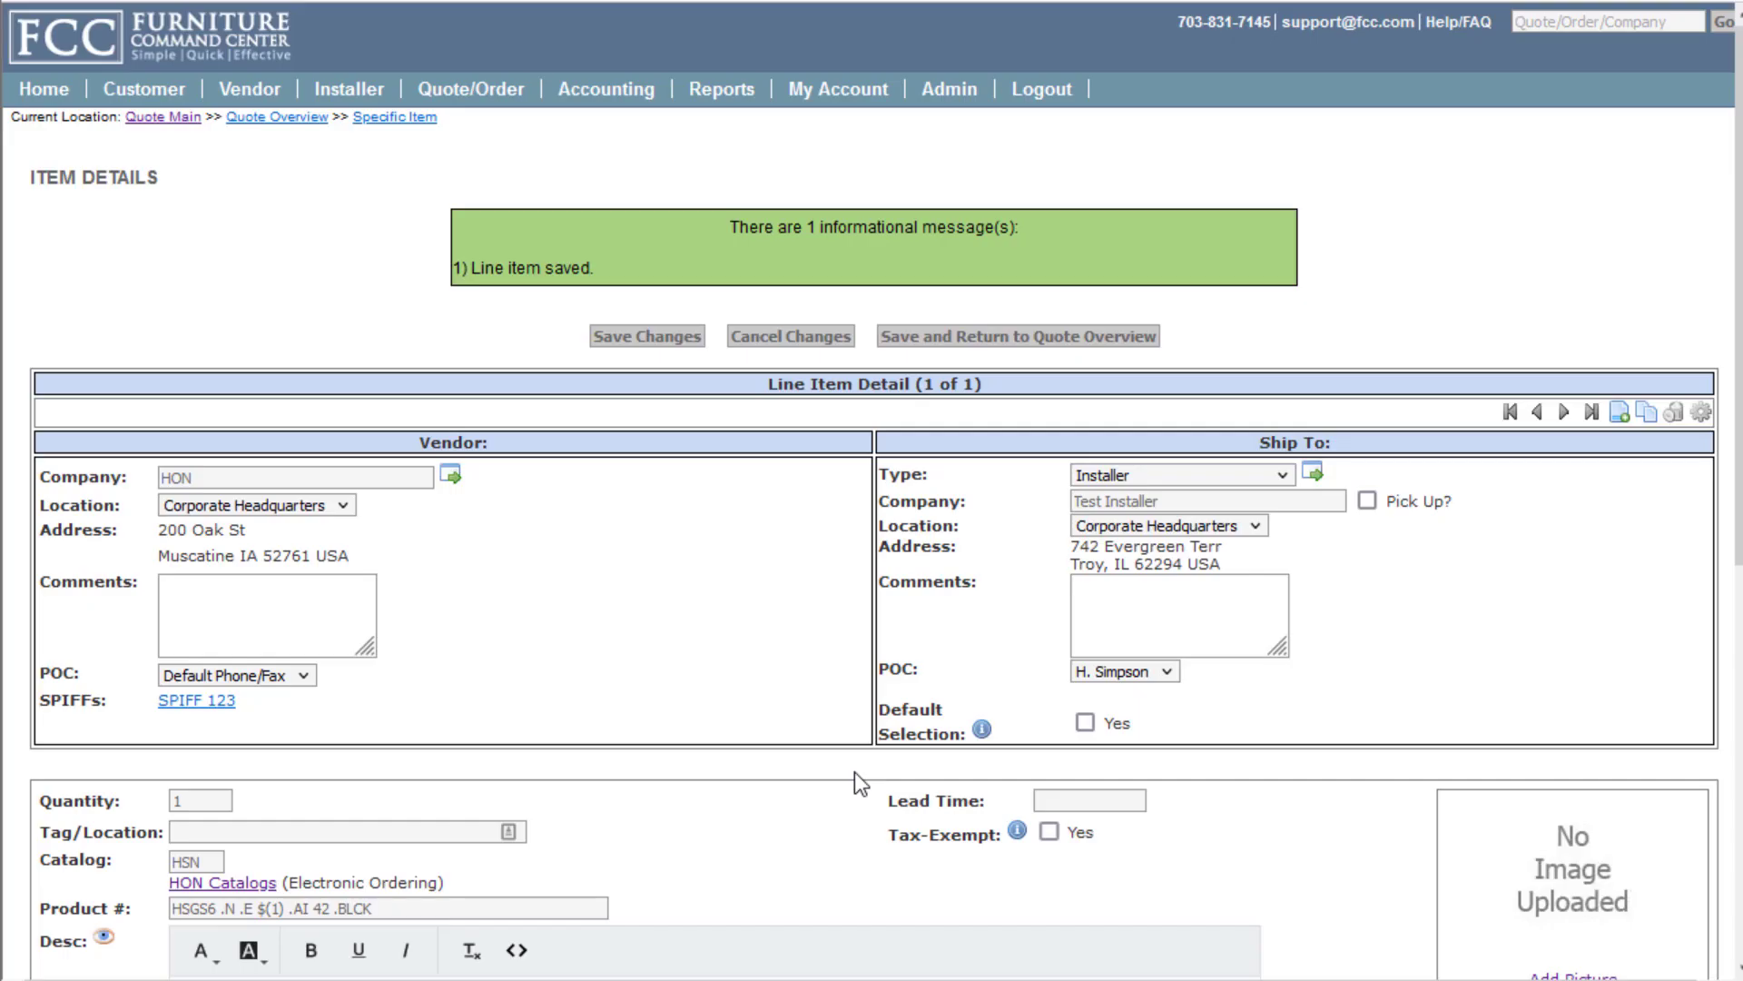
# Save the HON chair line and return to quote DEMO220016A's overview, now showing $531.67
pyautogui.scroll(-3, 862, 770)
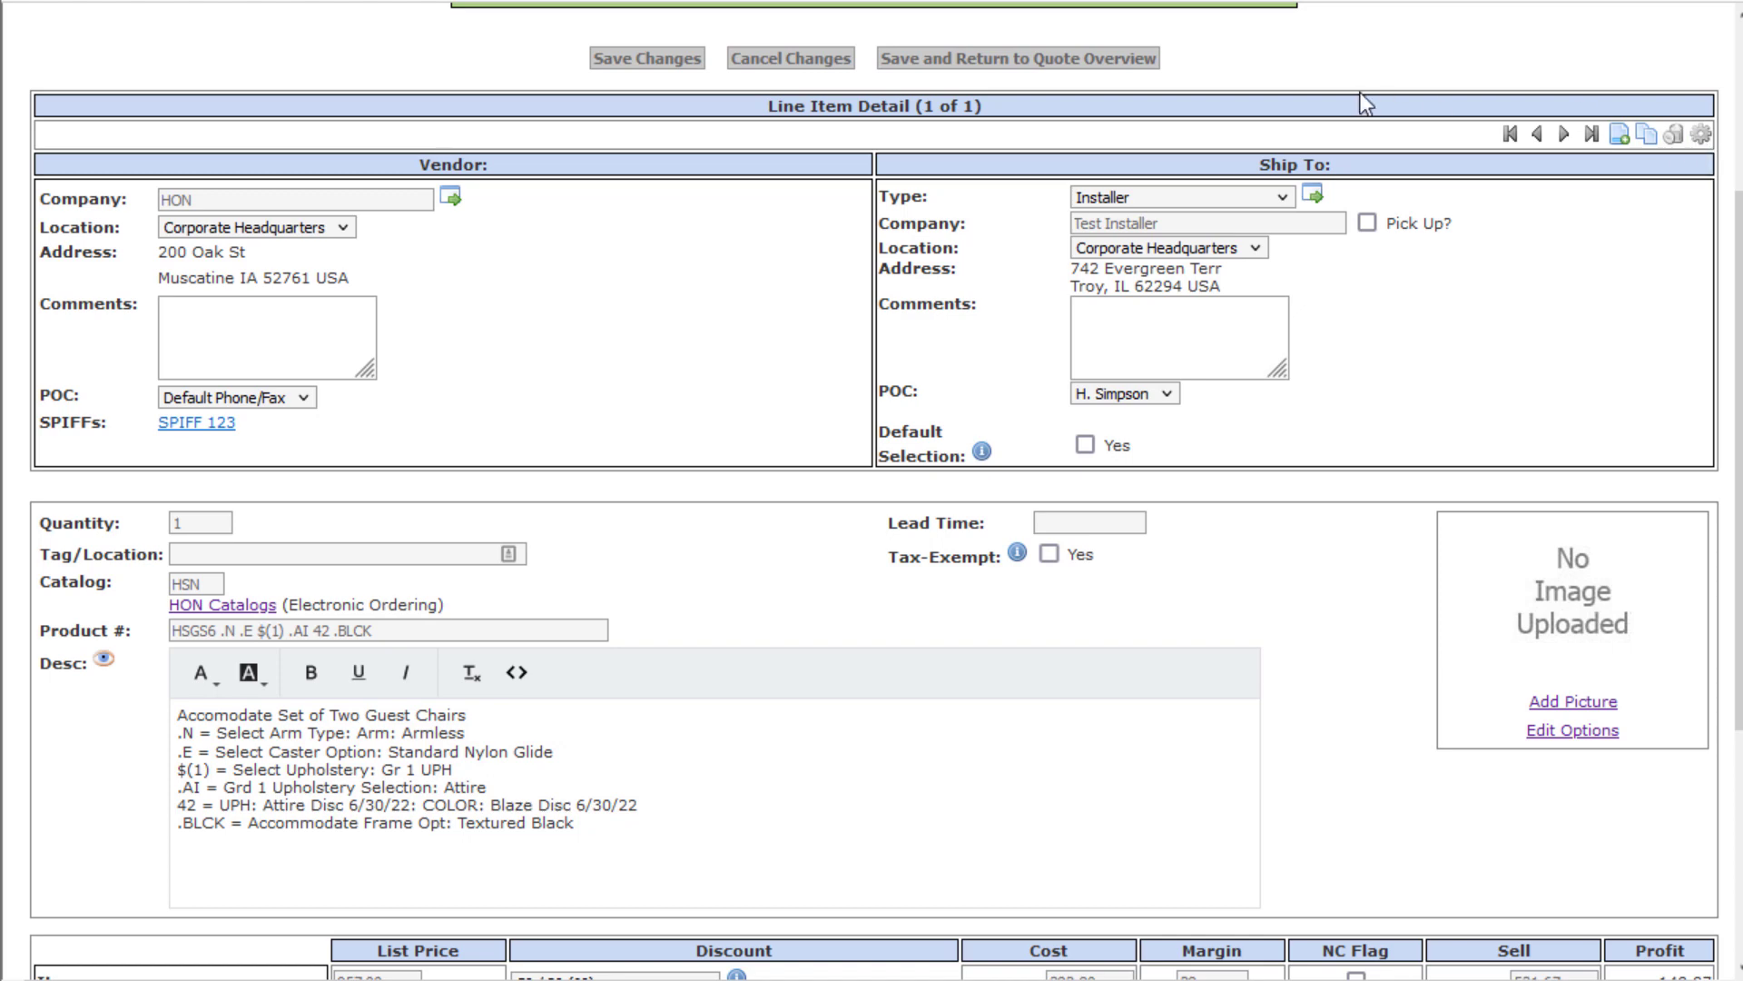
pyautogui.click(1067, 60)
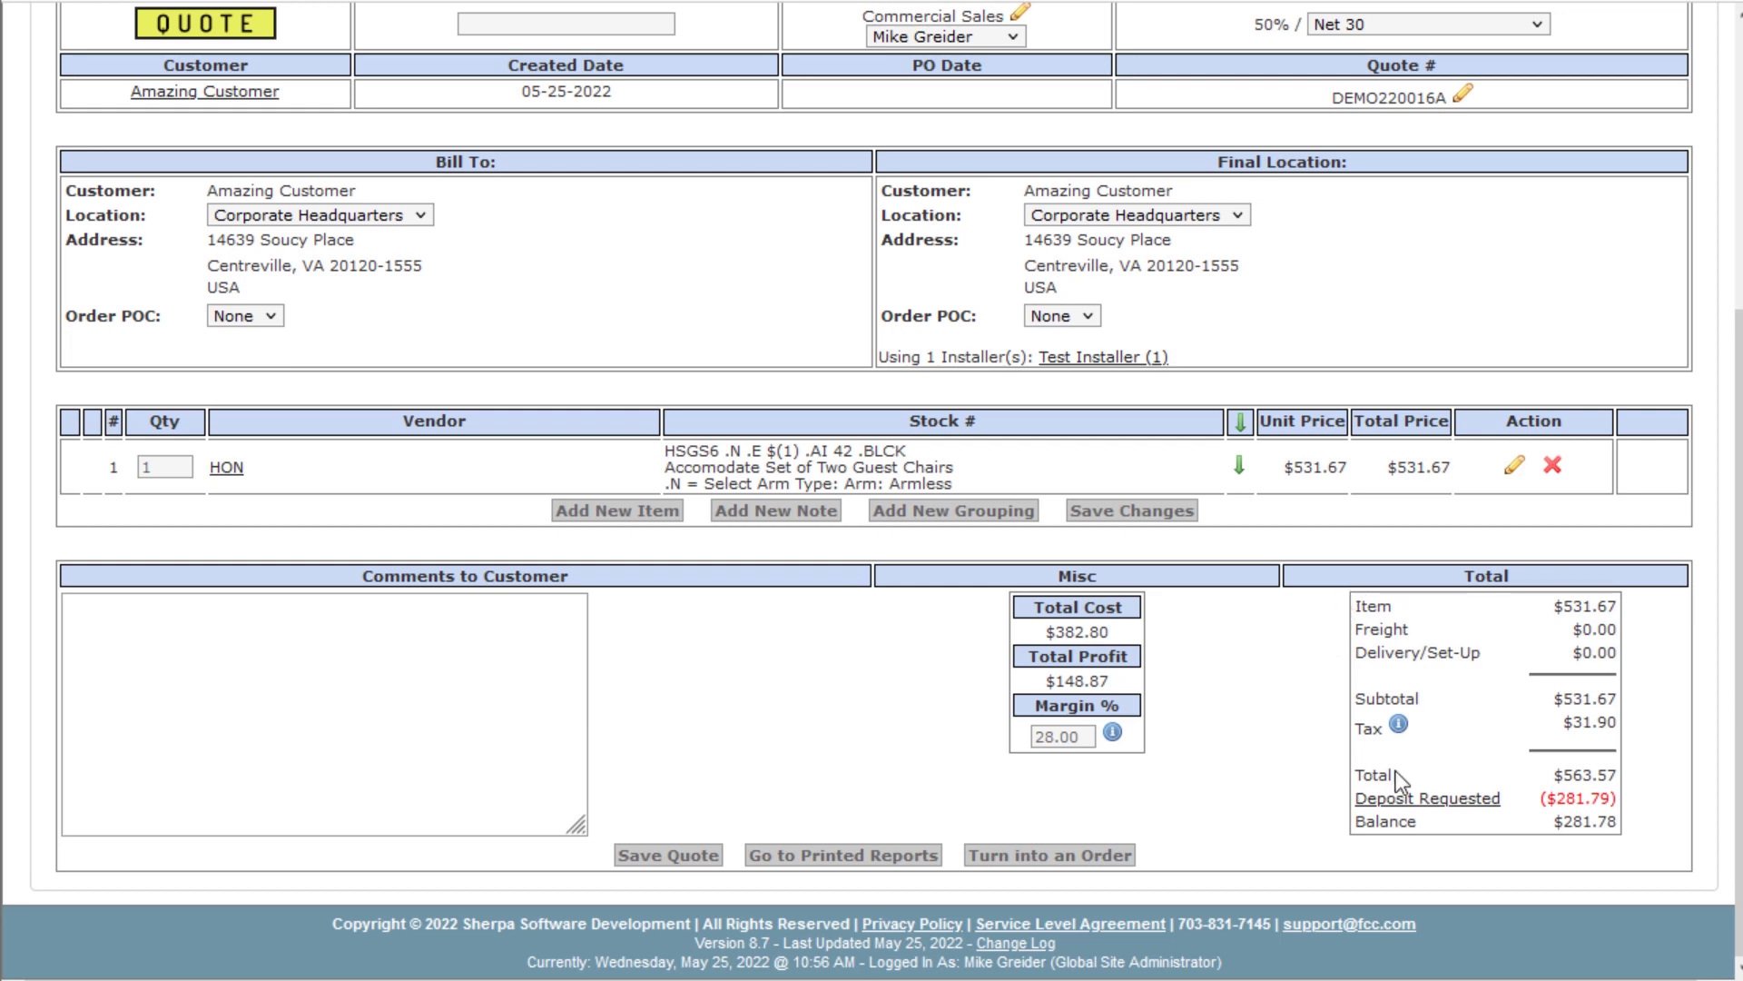
# Switch quote DEMO220016A's payment terms from Net 30 to Net 15 and save the quote
pyautogui.moveTo(1401, 730)
pyautogui.click(1435, 20)
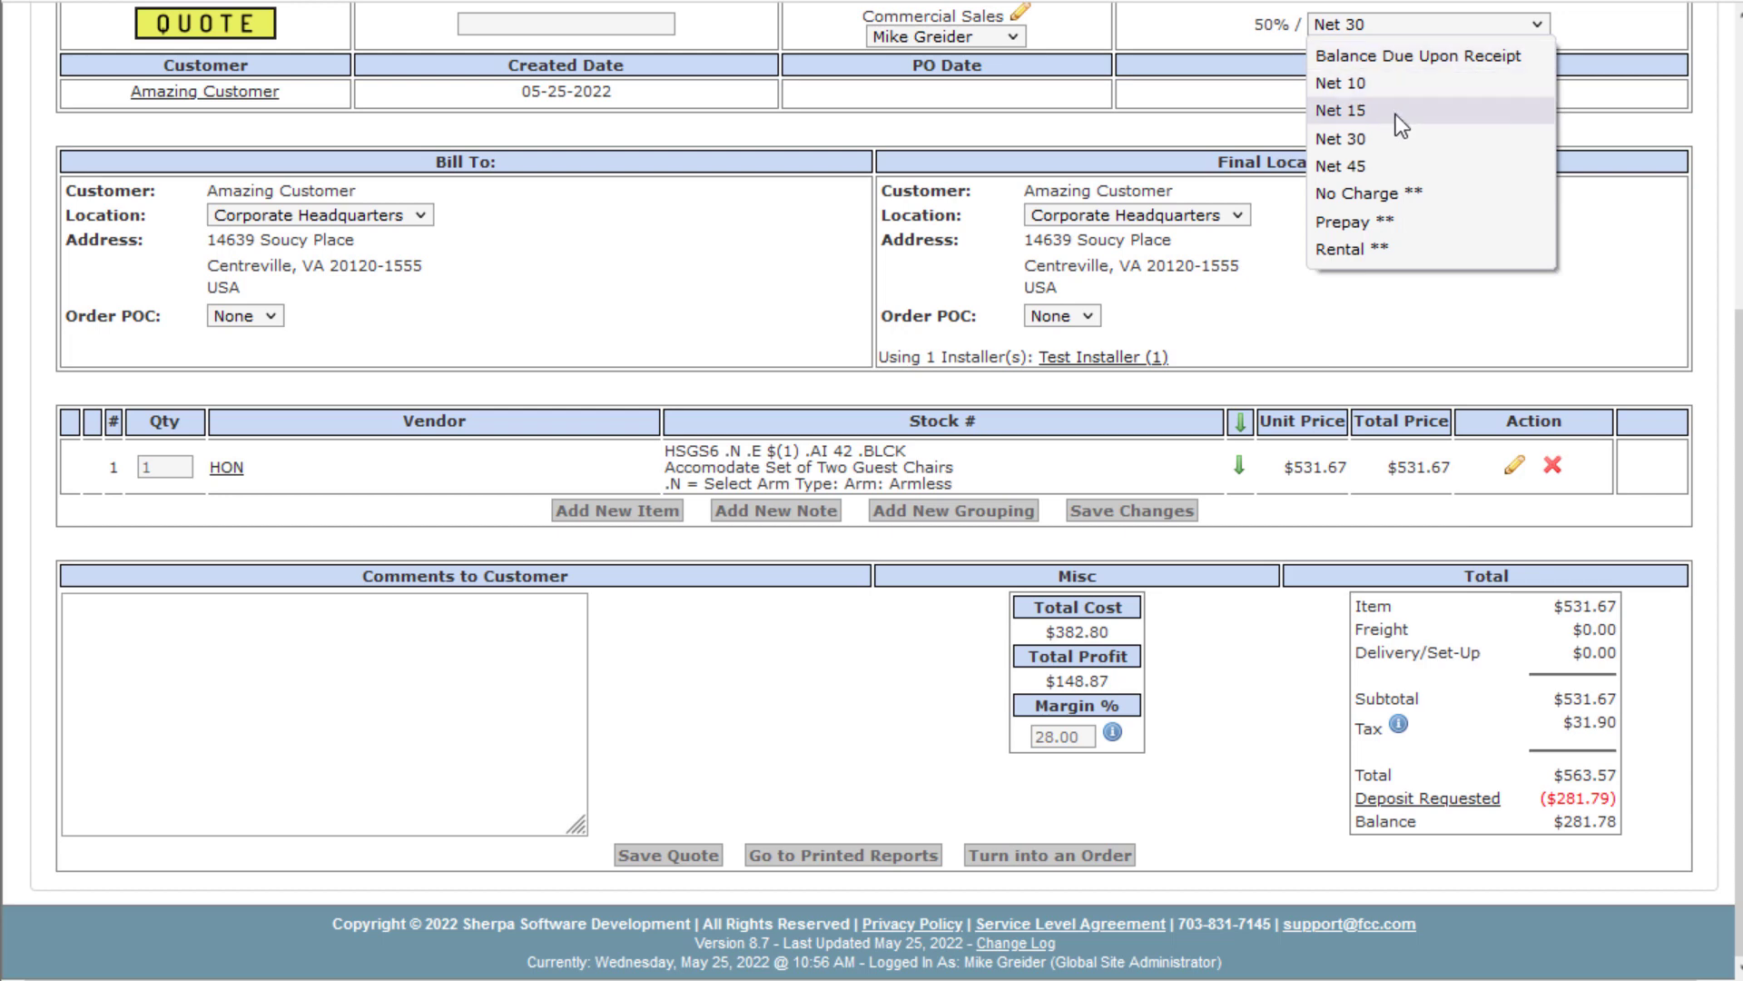
pyautogui.click(1401, 113)
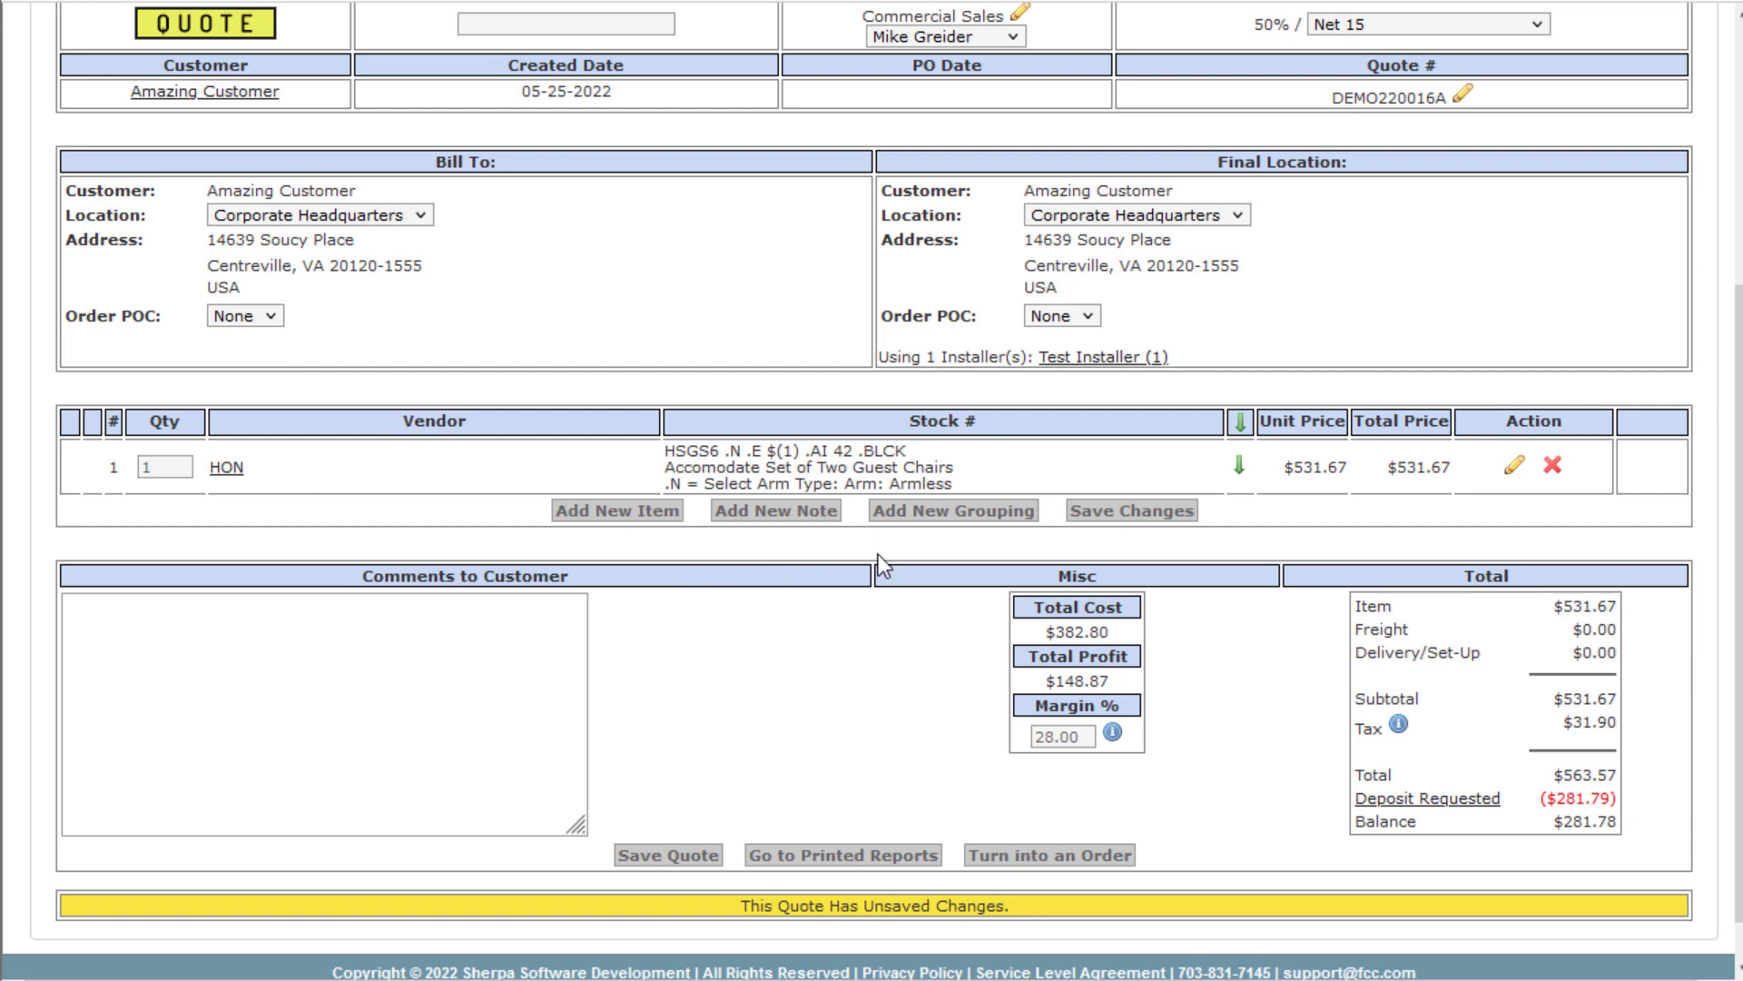
pyautogui.click(672, 855)
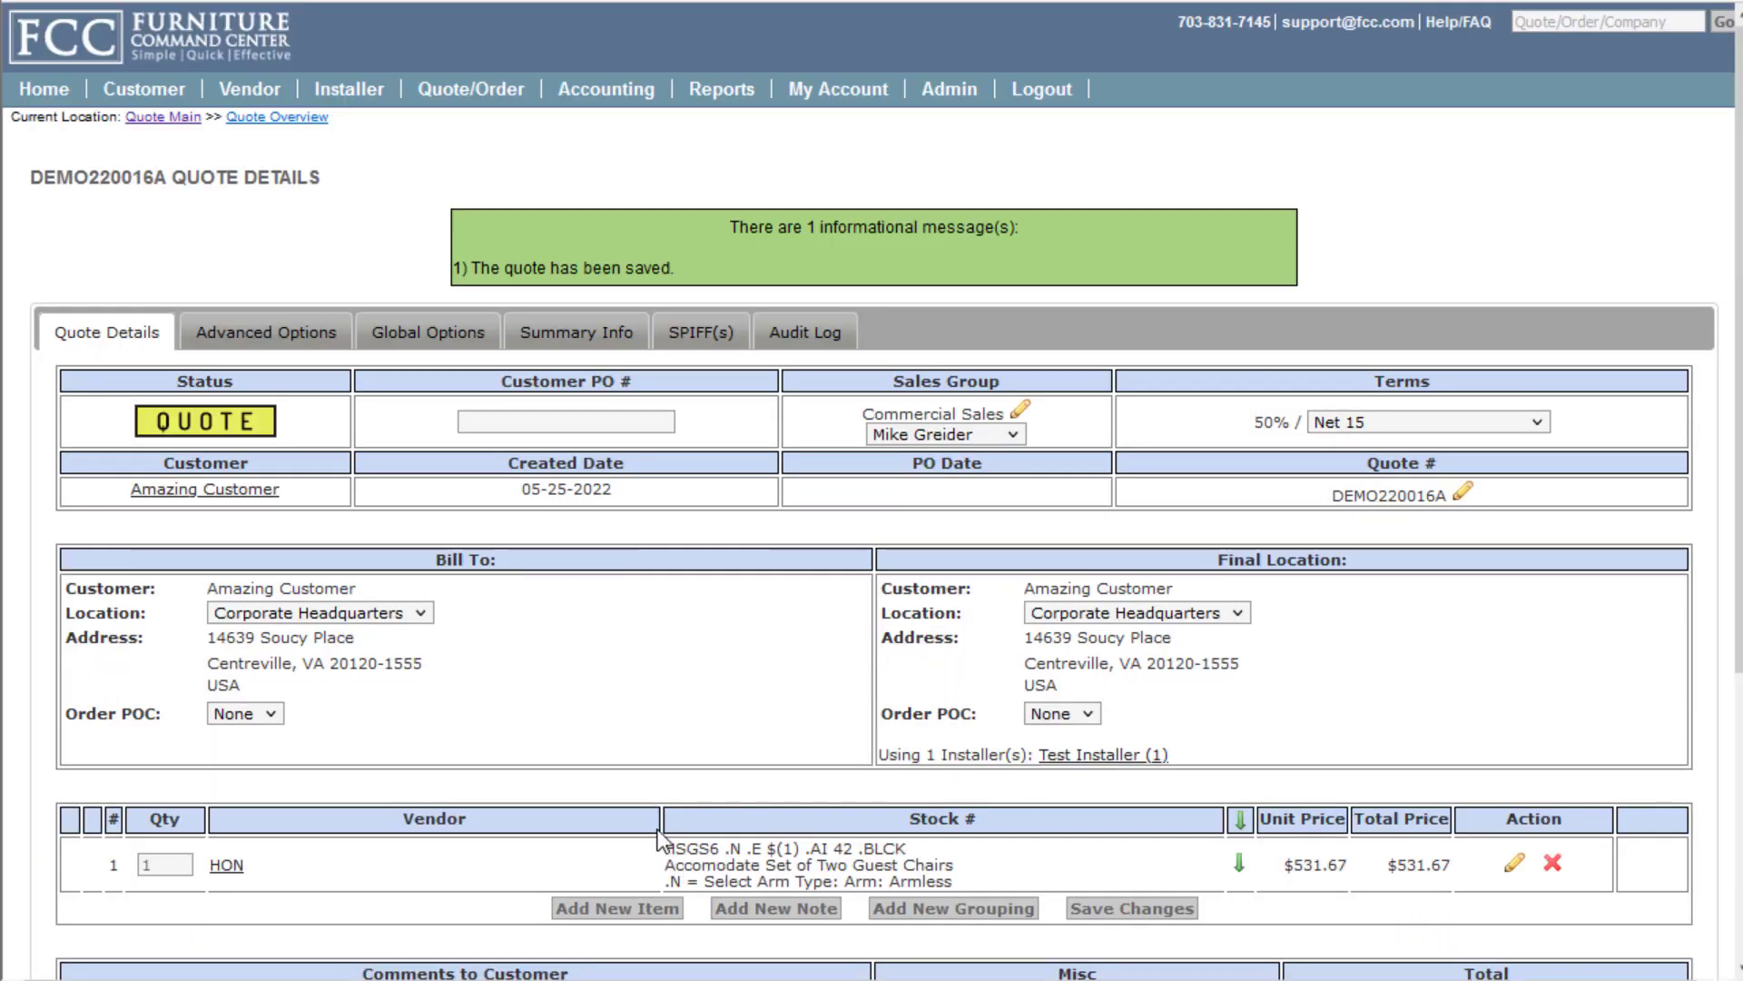
pyautogui.click(322, 336)
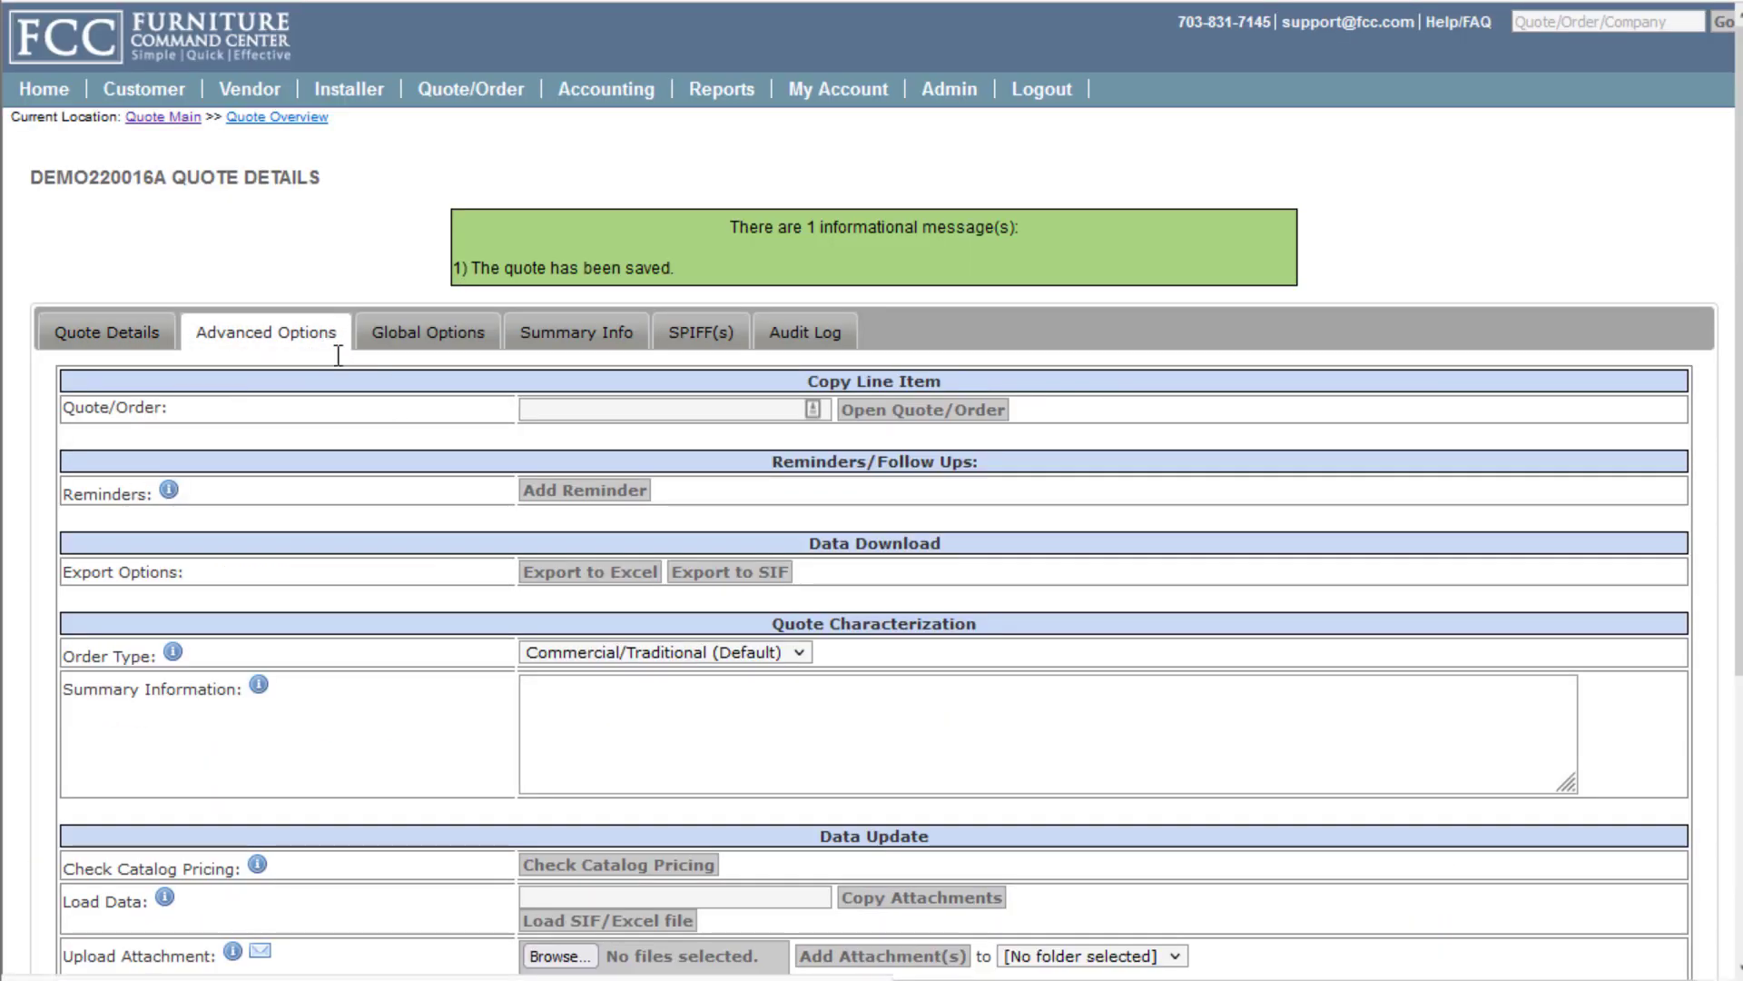
pyautogui.scroll(-3, 412, 478)
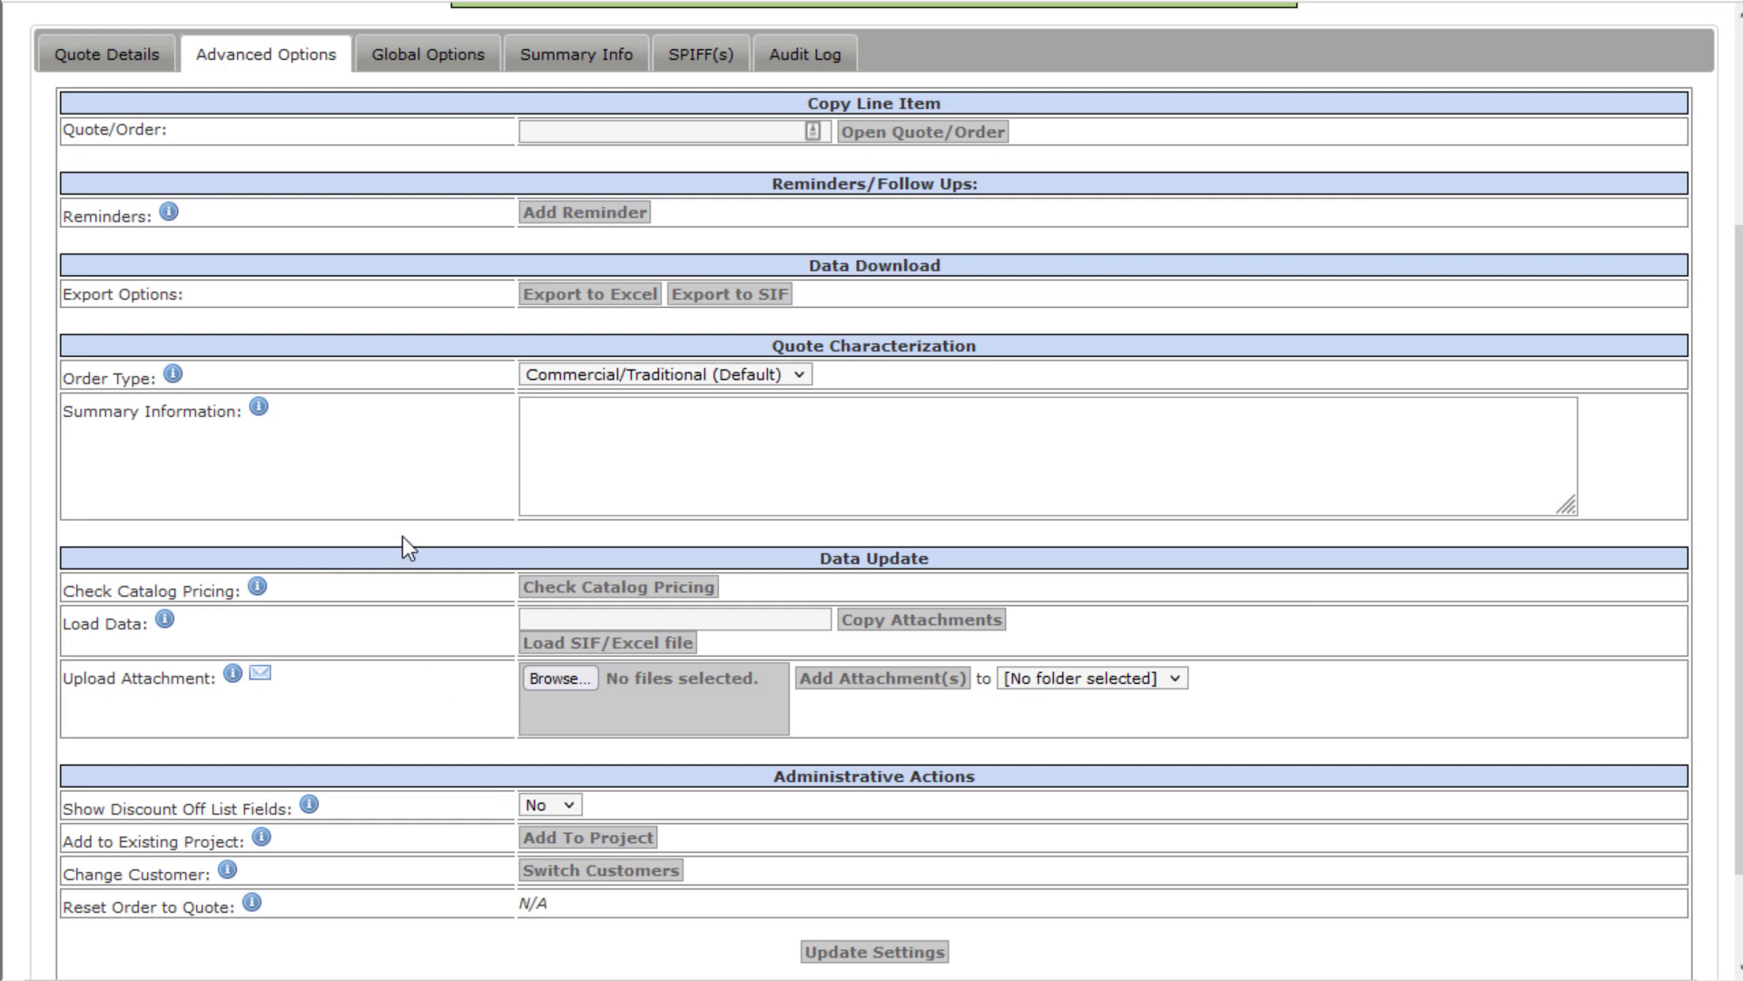
pyautogui.scroll(3, 402, 537)
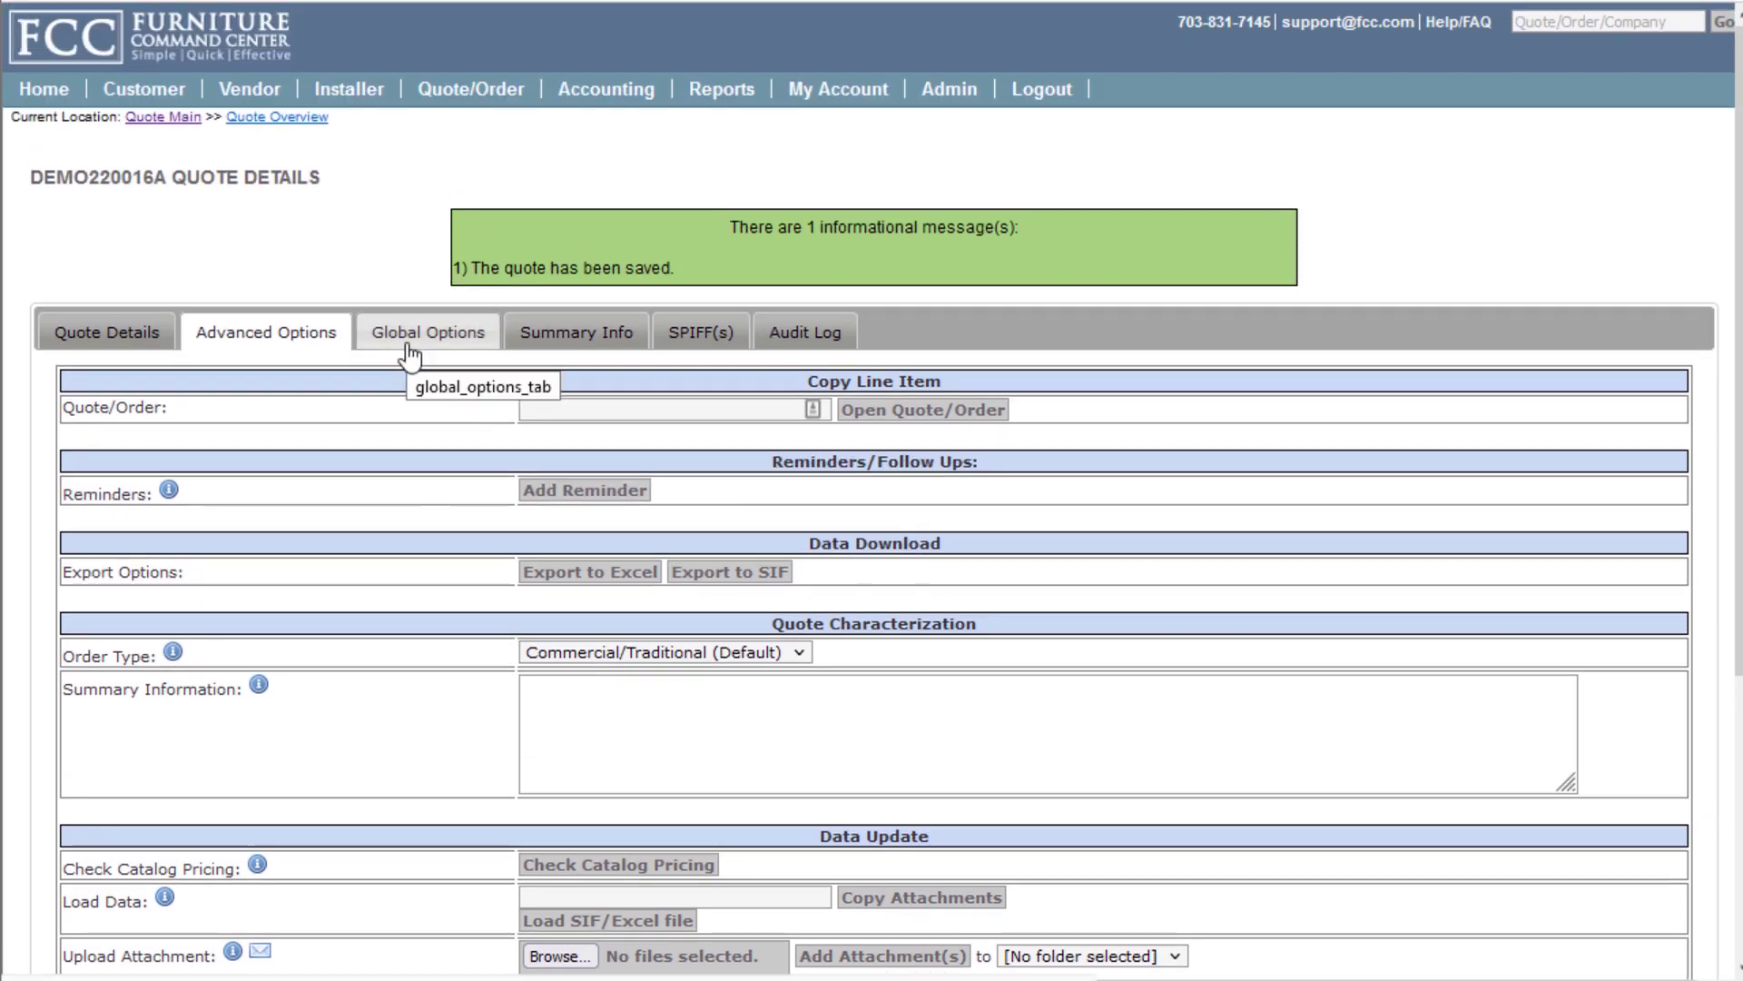
pyautogui.click(408, 350)
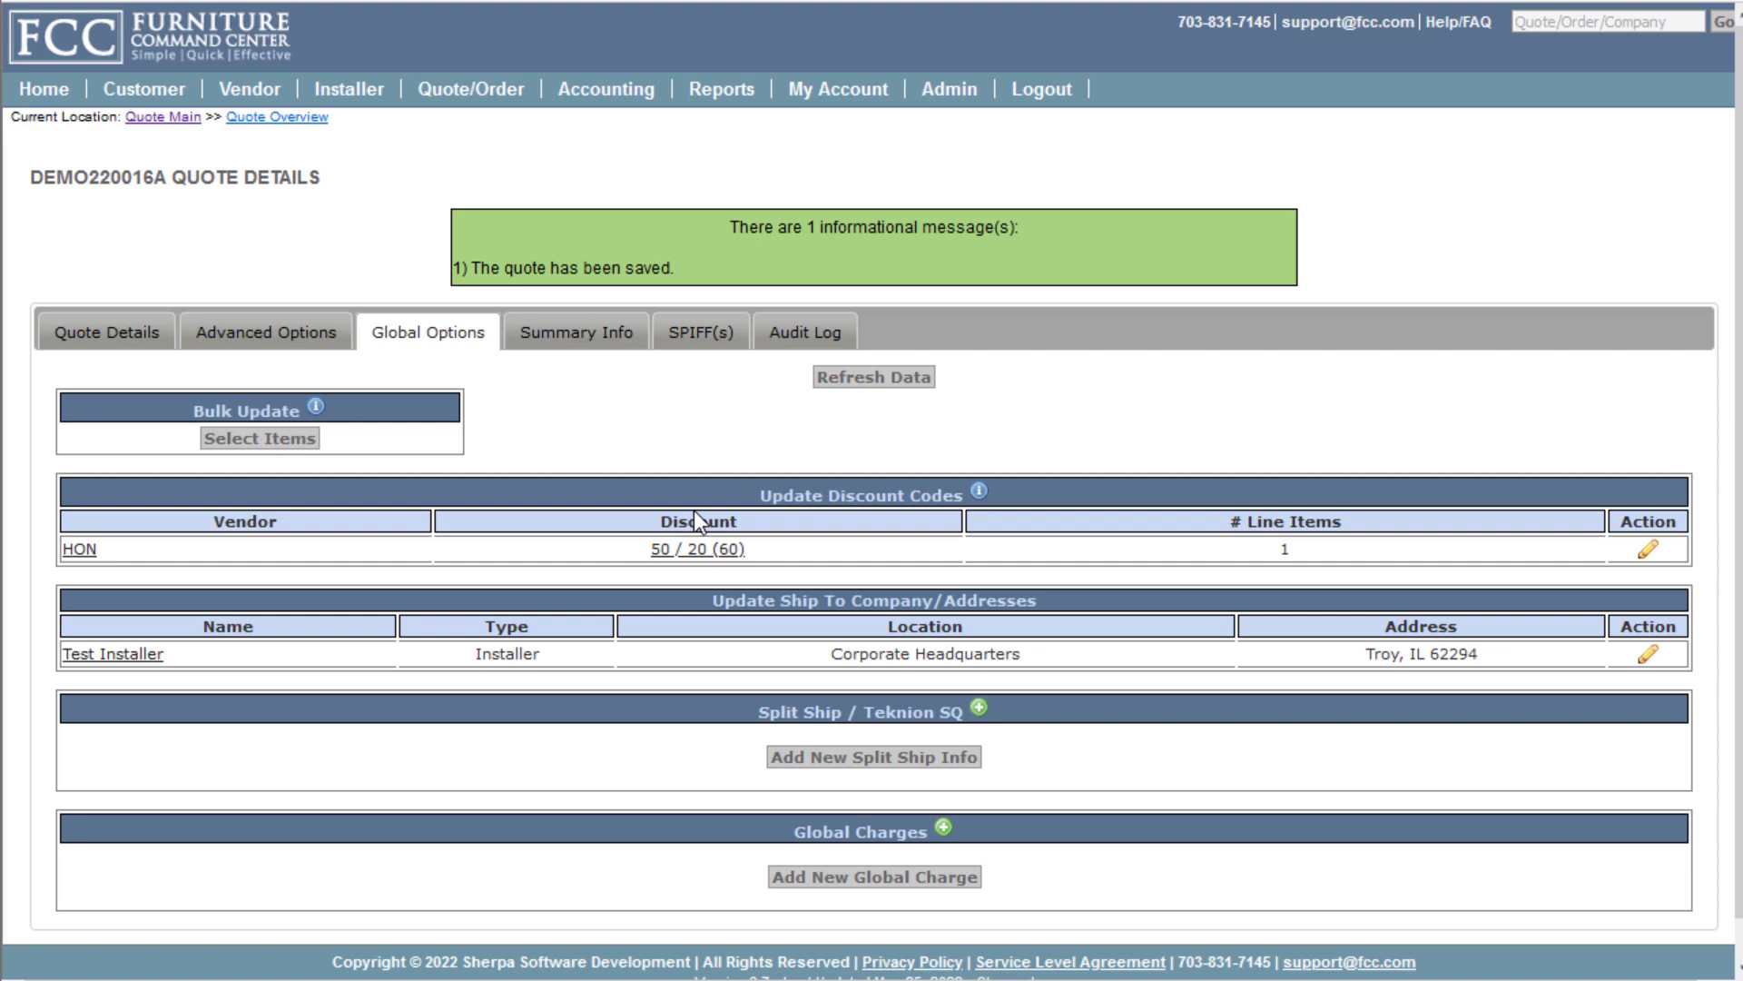
pyautogui.click(594, 327)
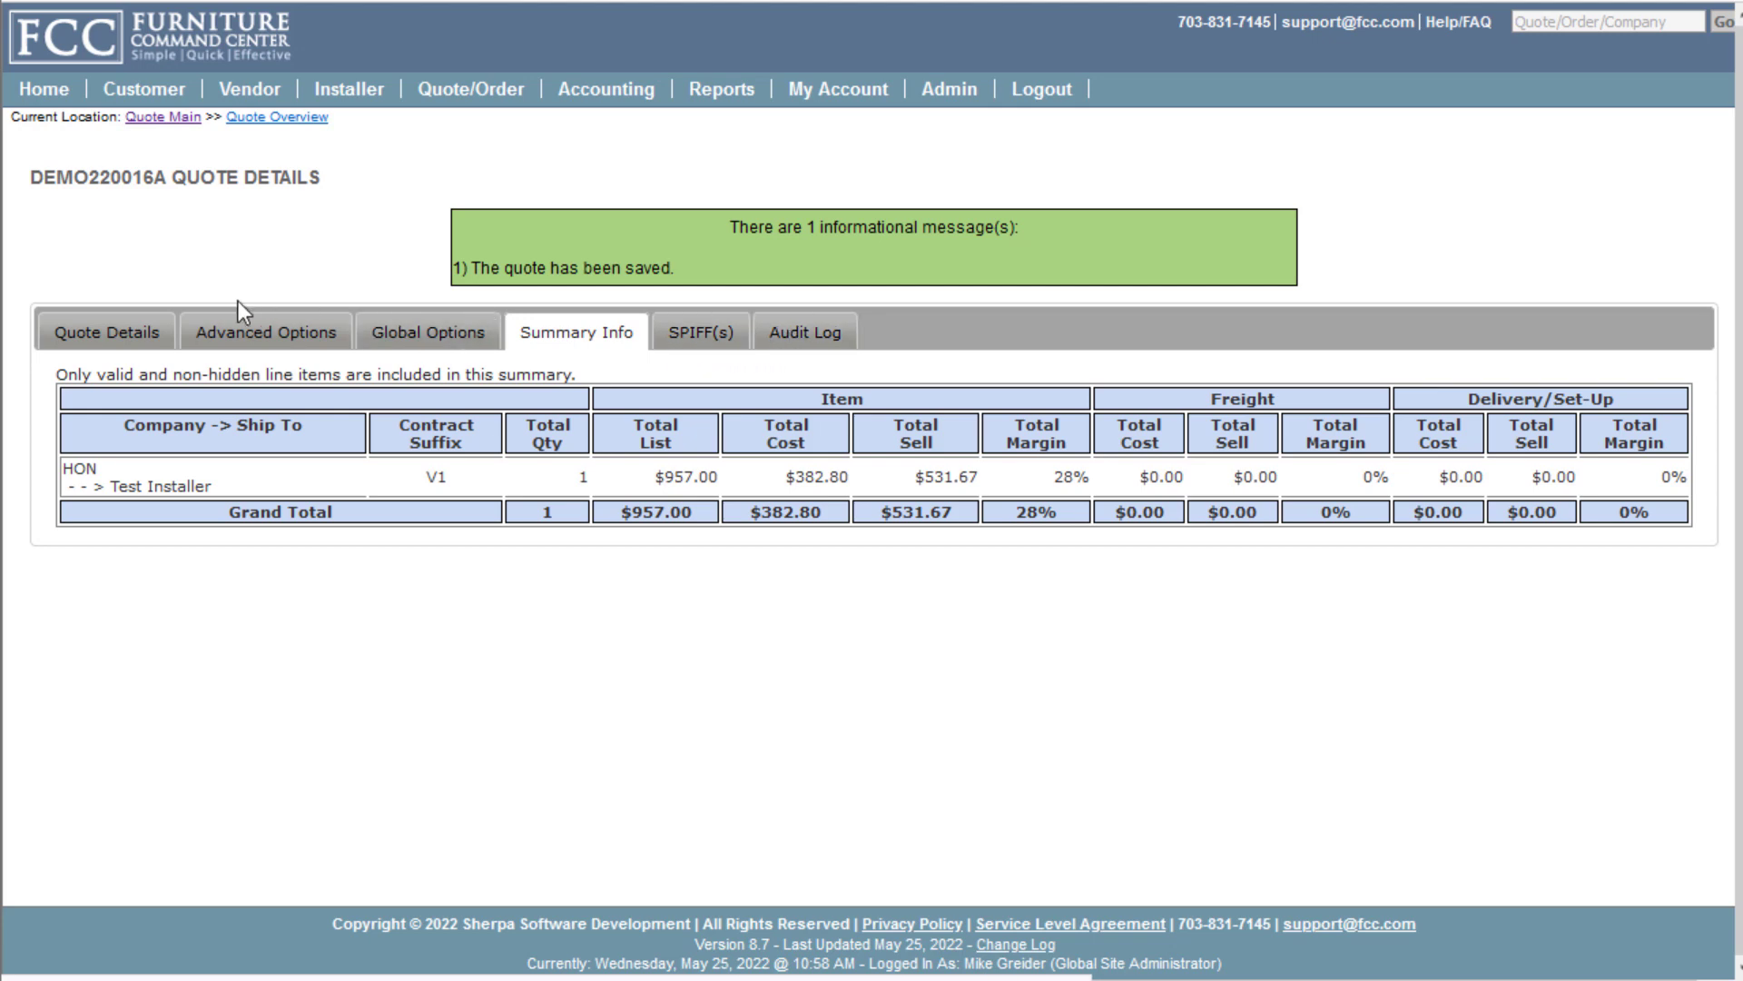
pyautogui.click(62, 331)
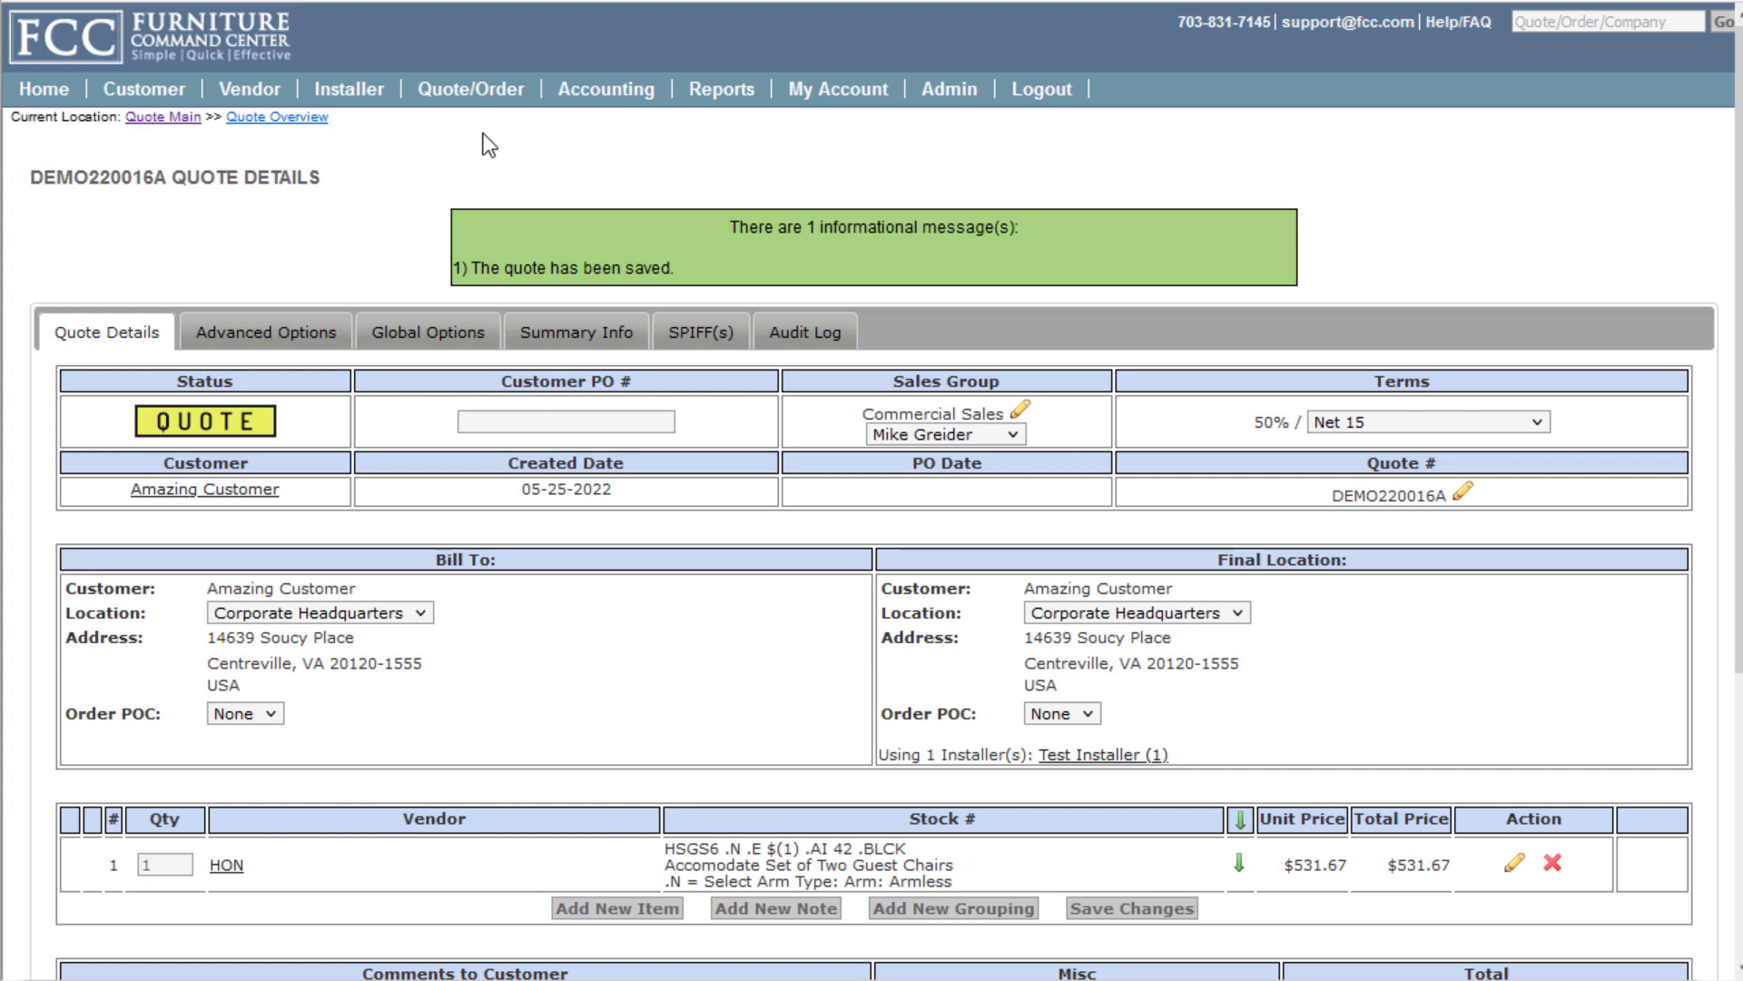
# View recent quote and order activity, then go to the Search Quotes/Orders page
pyautogui.moveTo(470, 89)
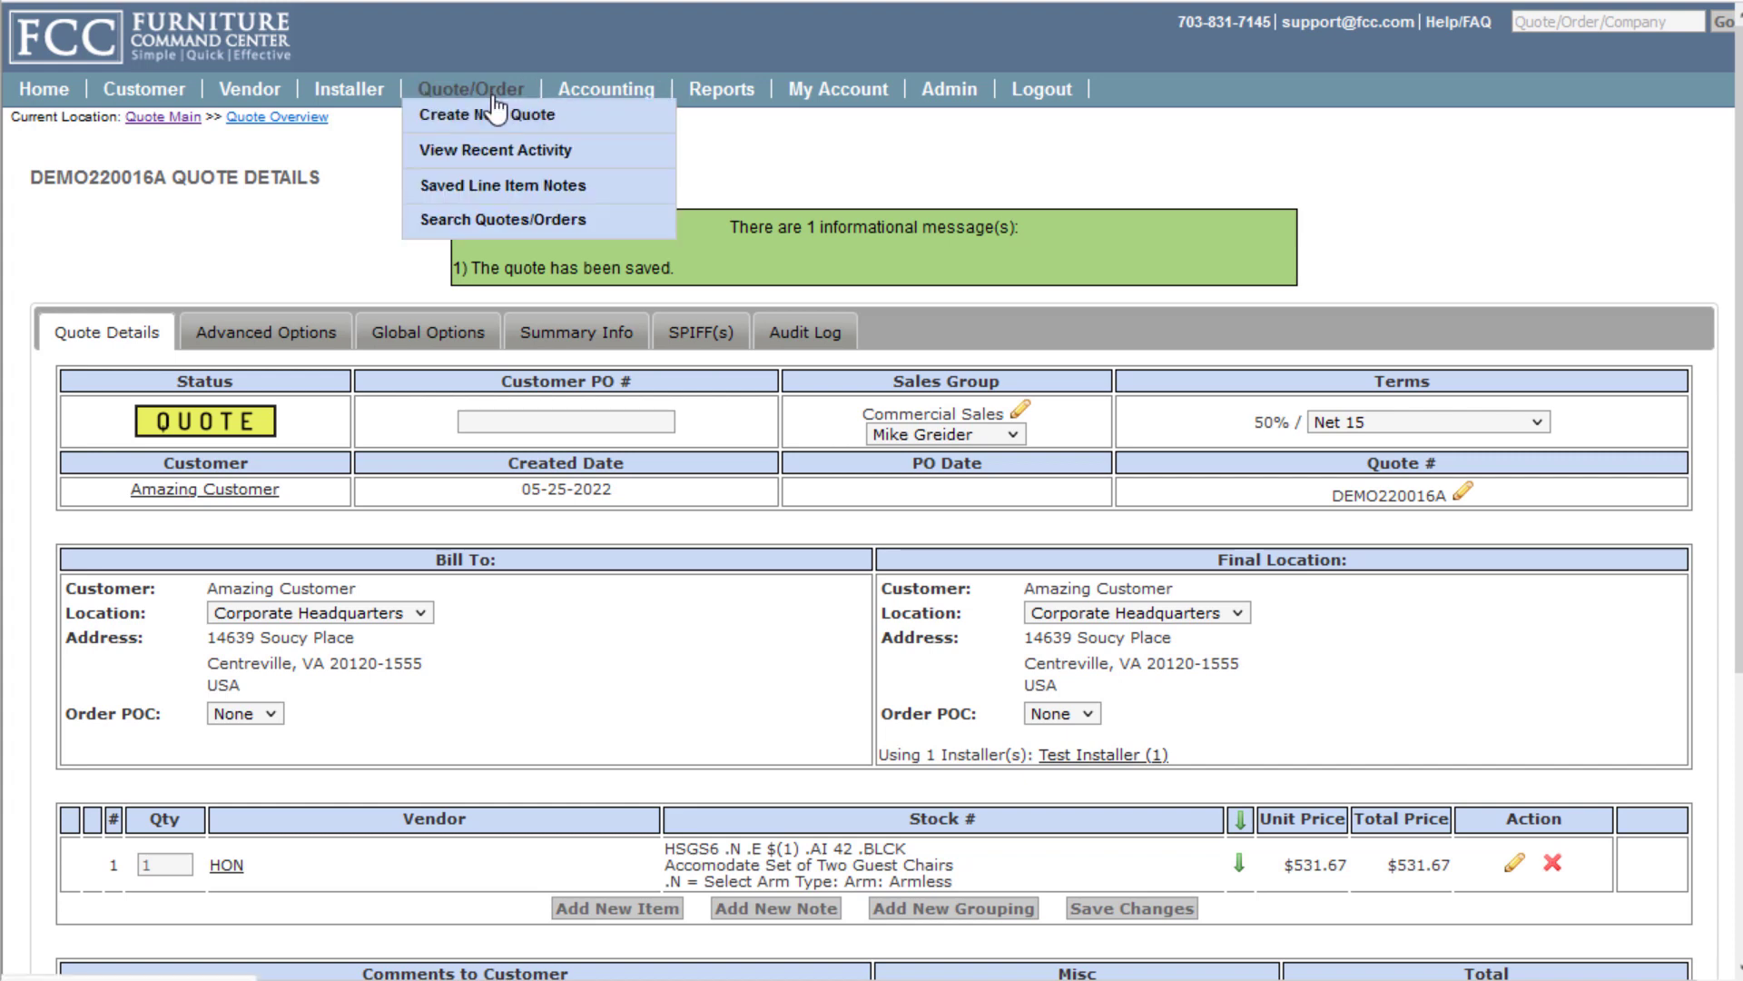
pyautogui.click(484, 150)
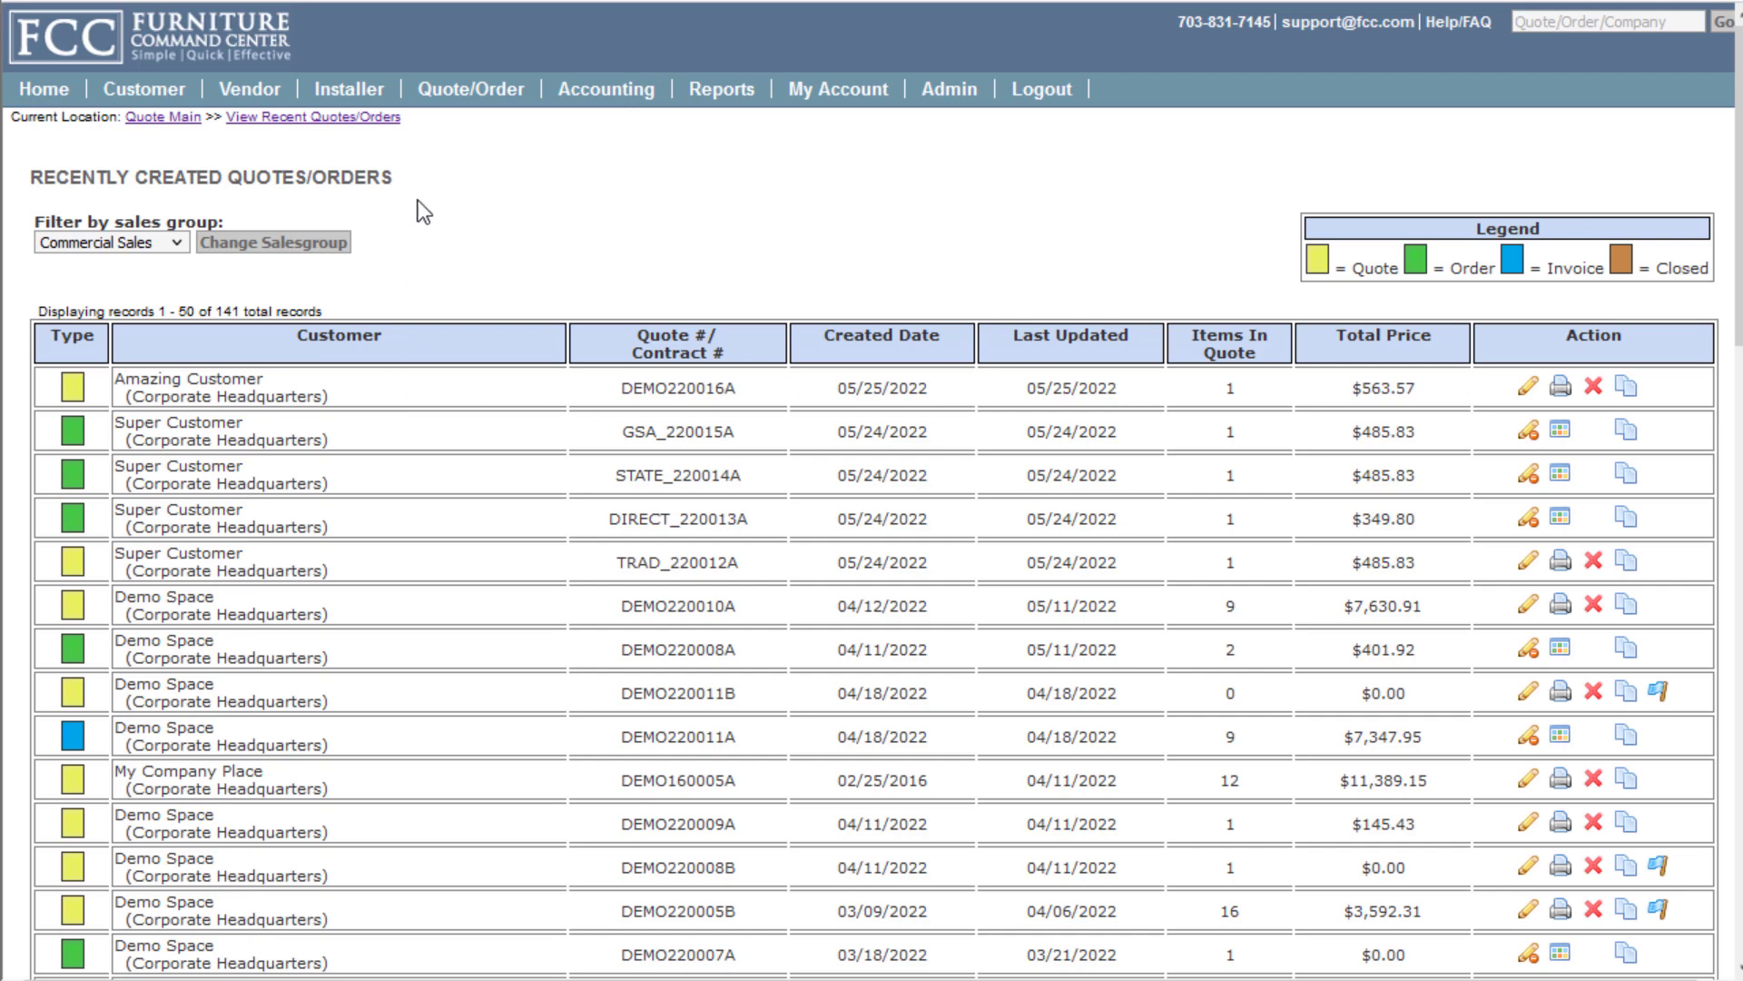
pyautogui.moveTo(456, 100)
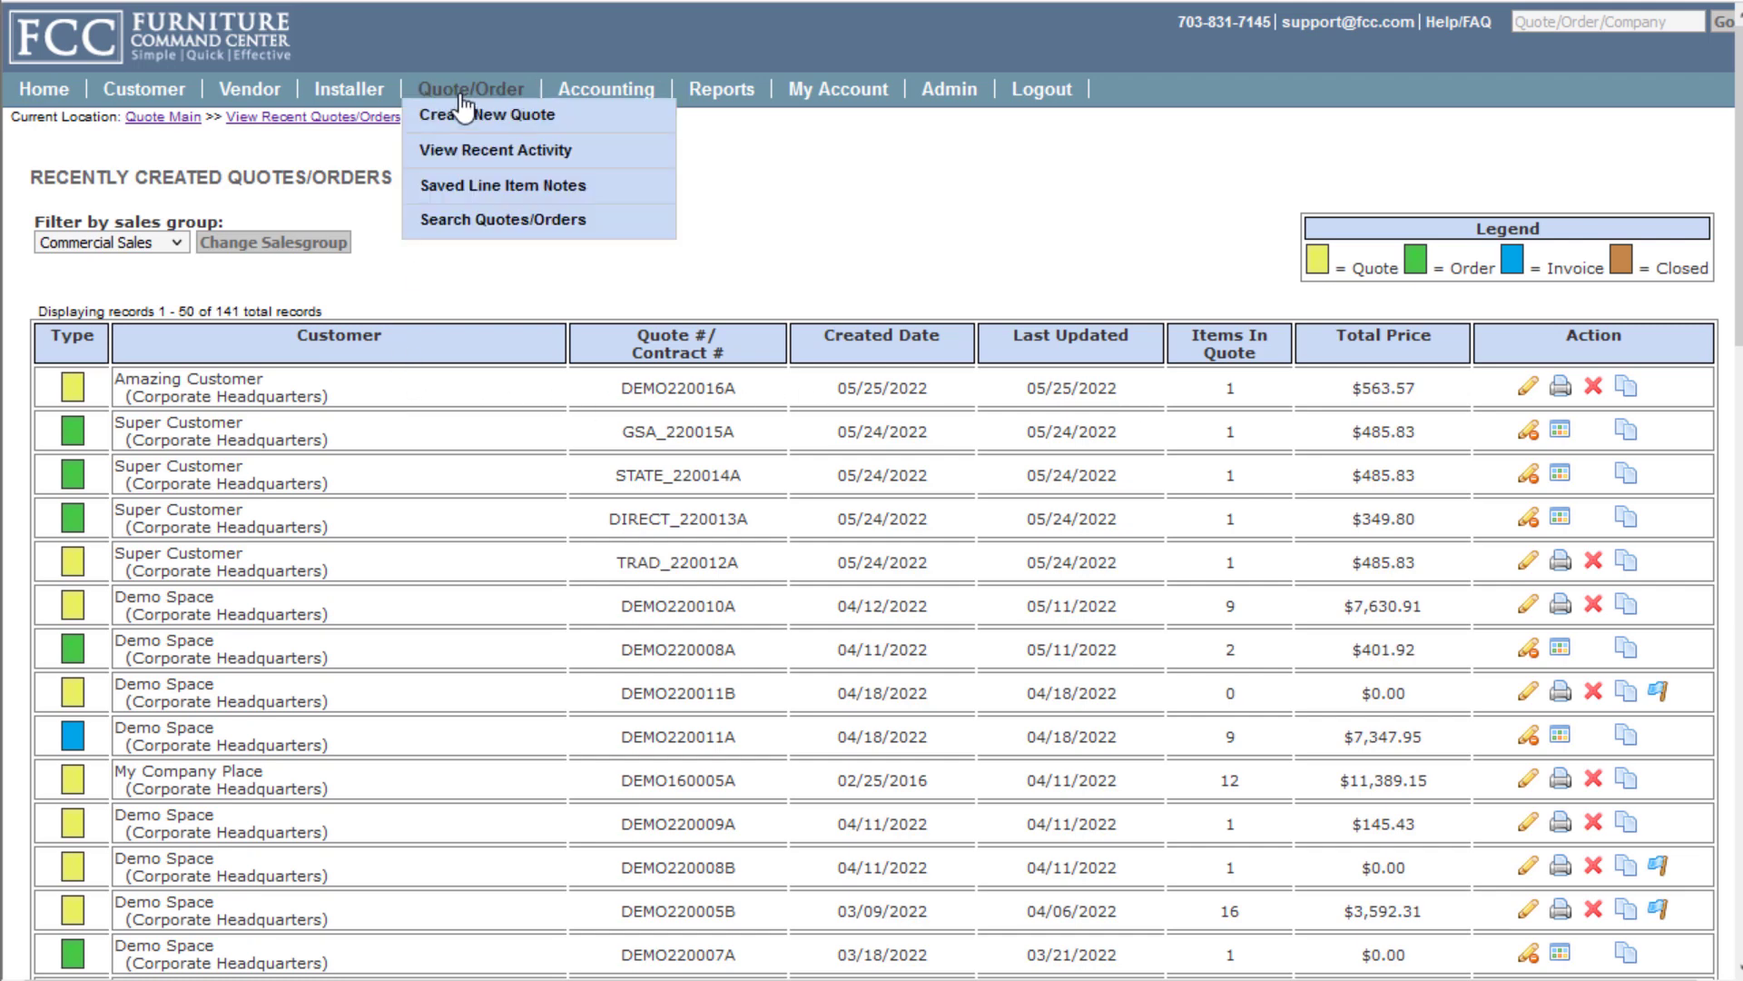
pyautogui.click(495, 227)
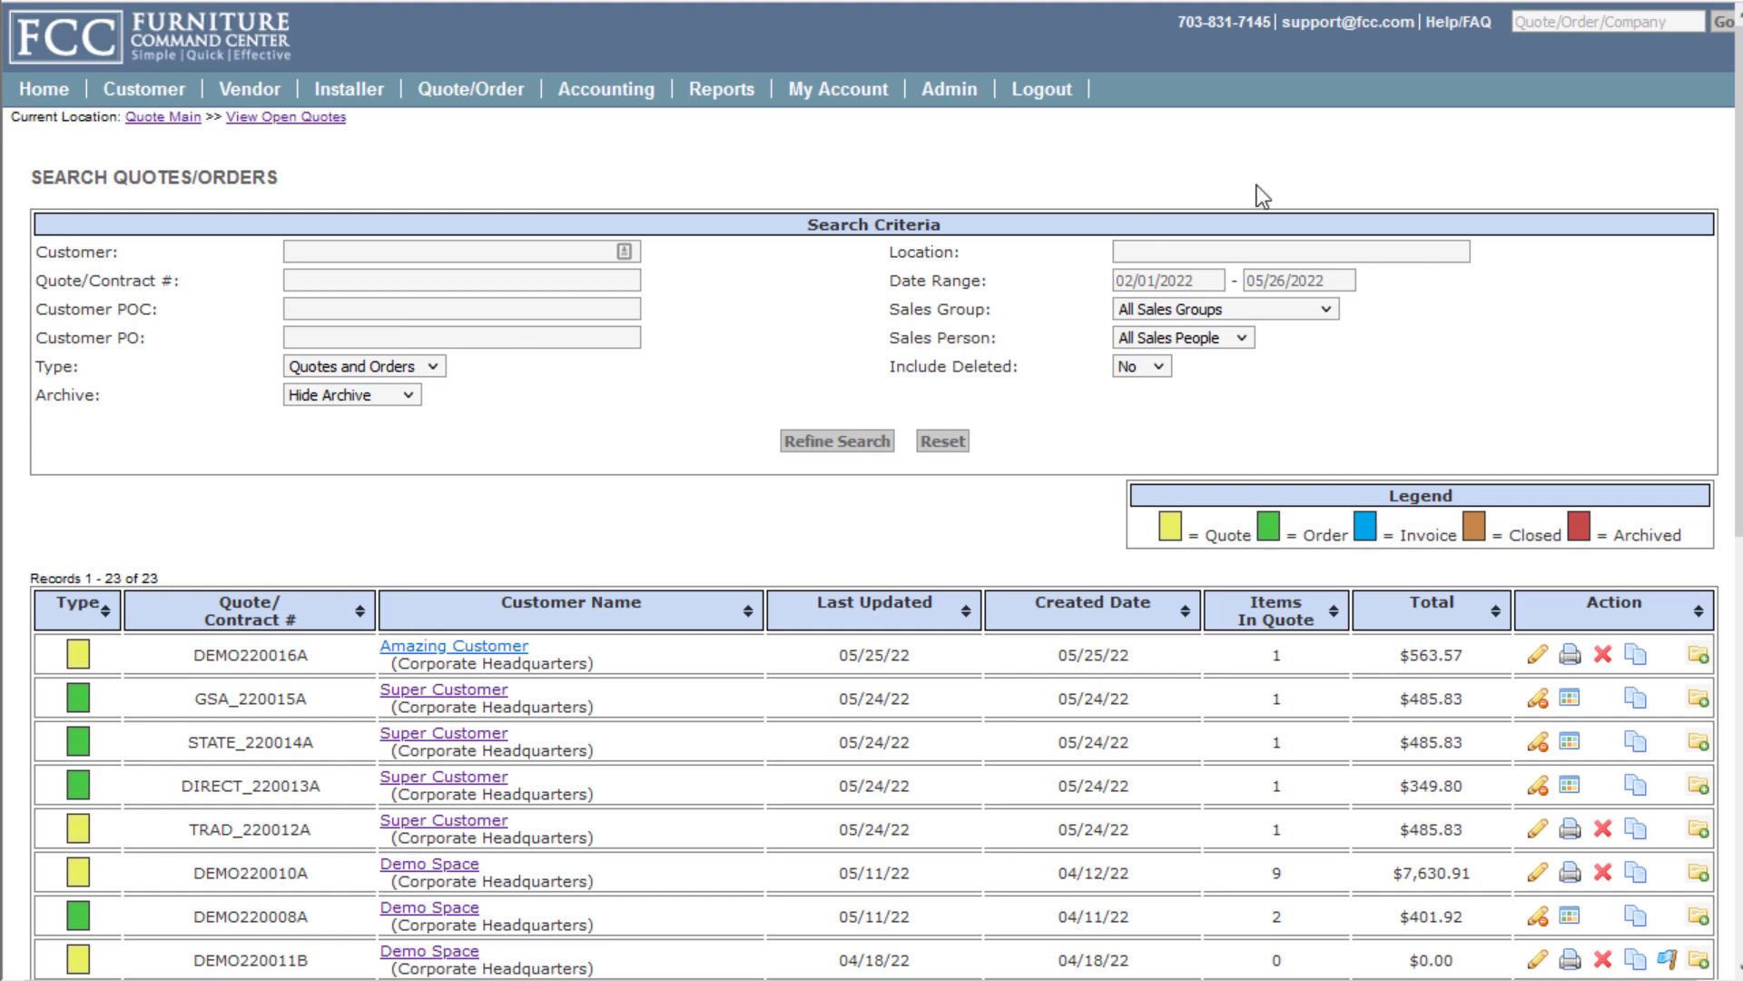
# Quick-search 00016 to open quote DEMO200016A and open its square table line item for editing
pyautogui.click(1620, 22)
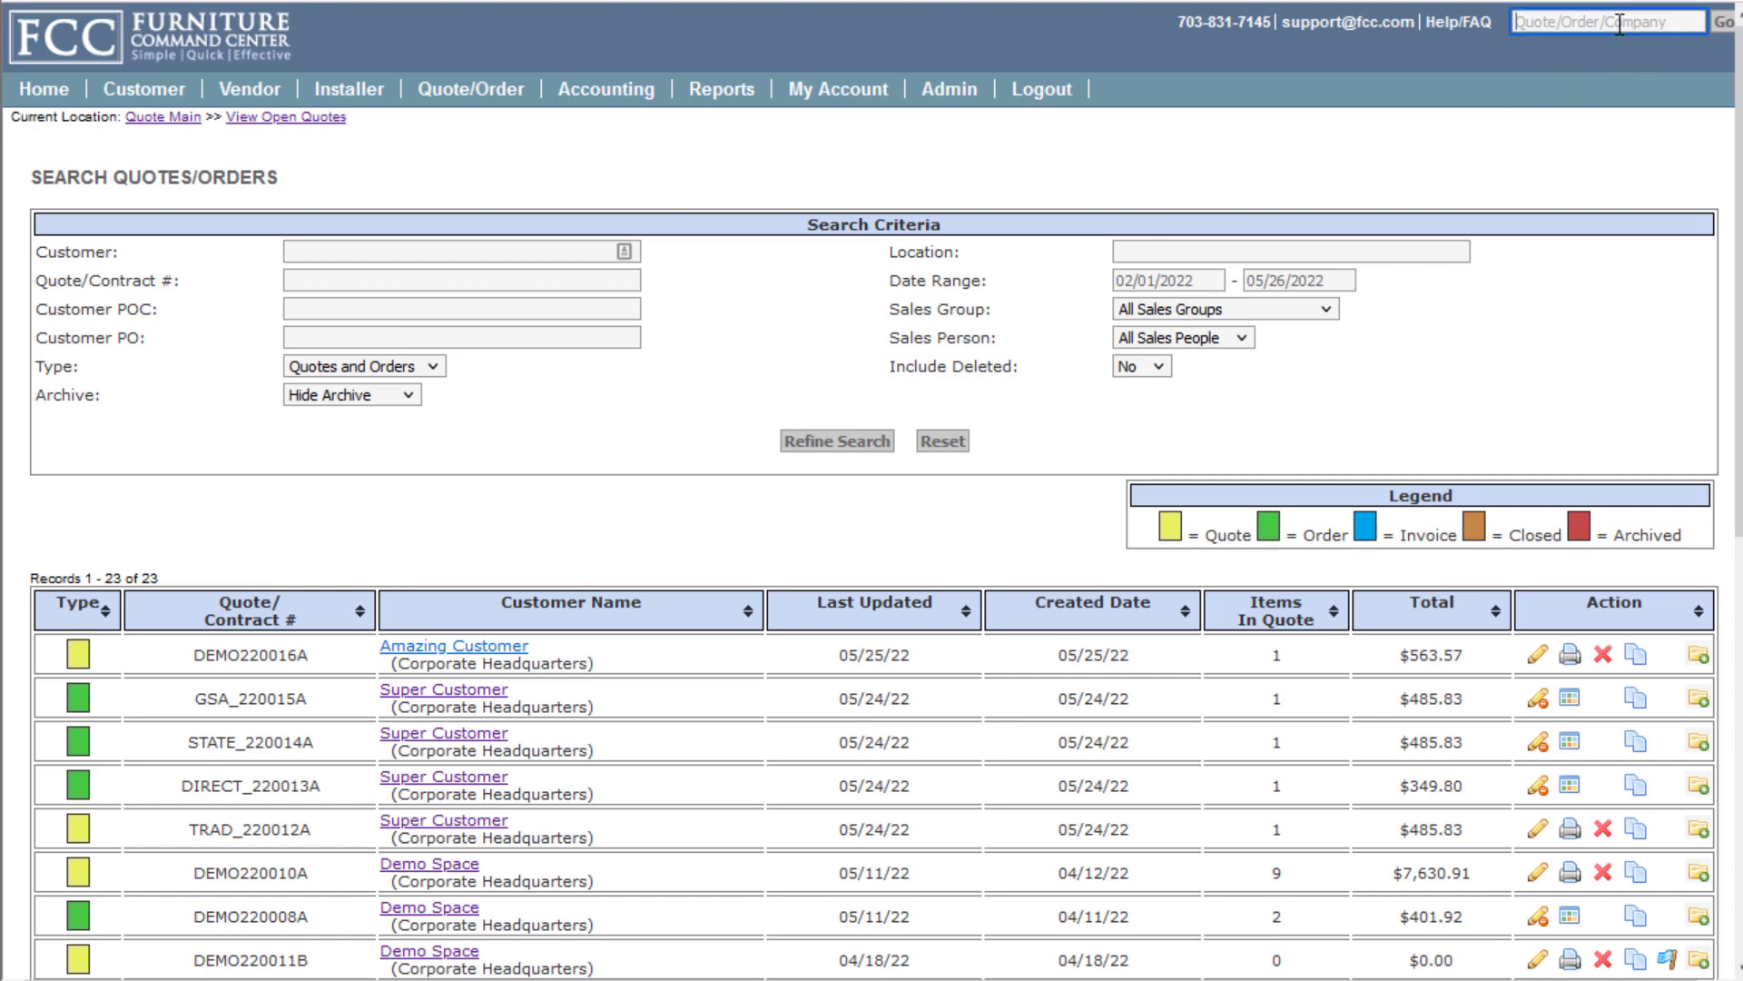
pyautogui.write('00016')
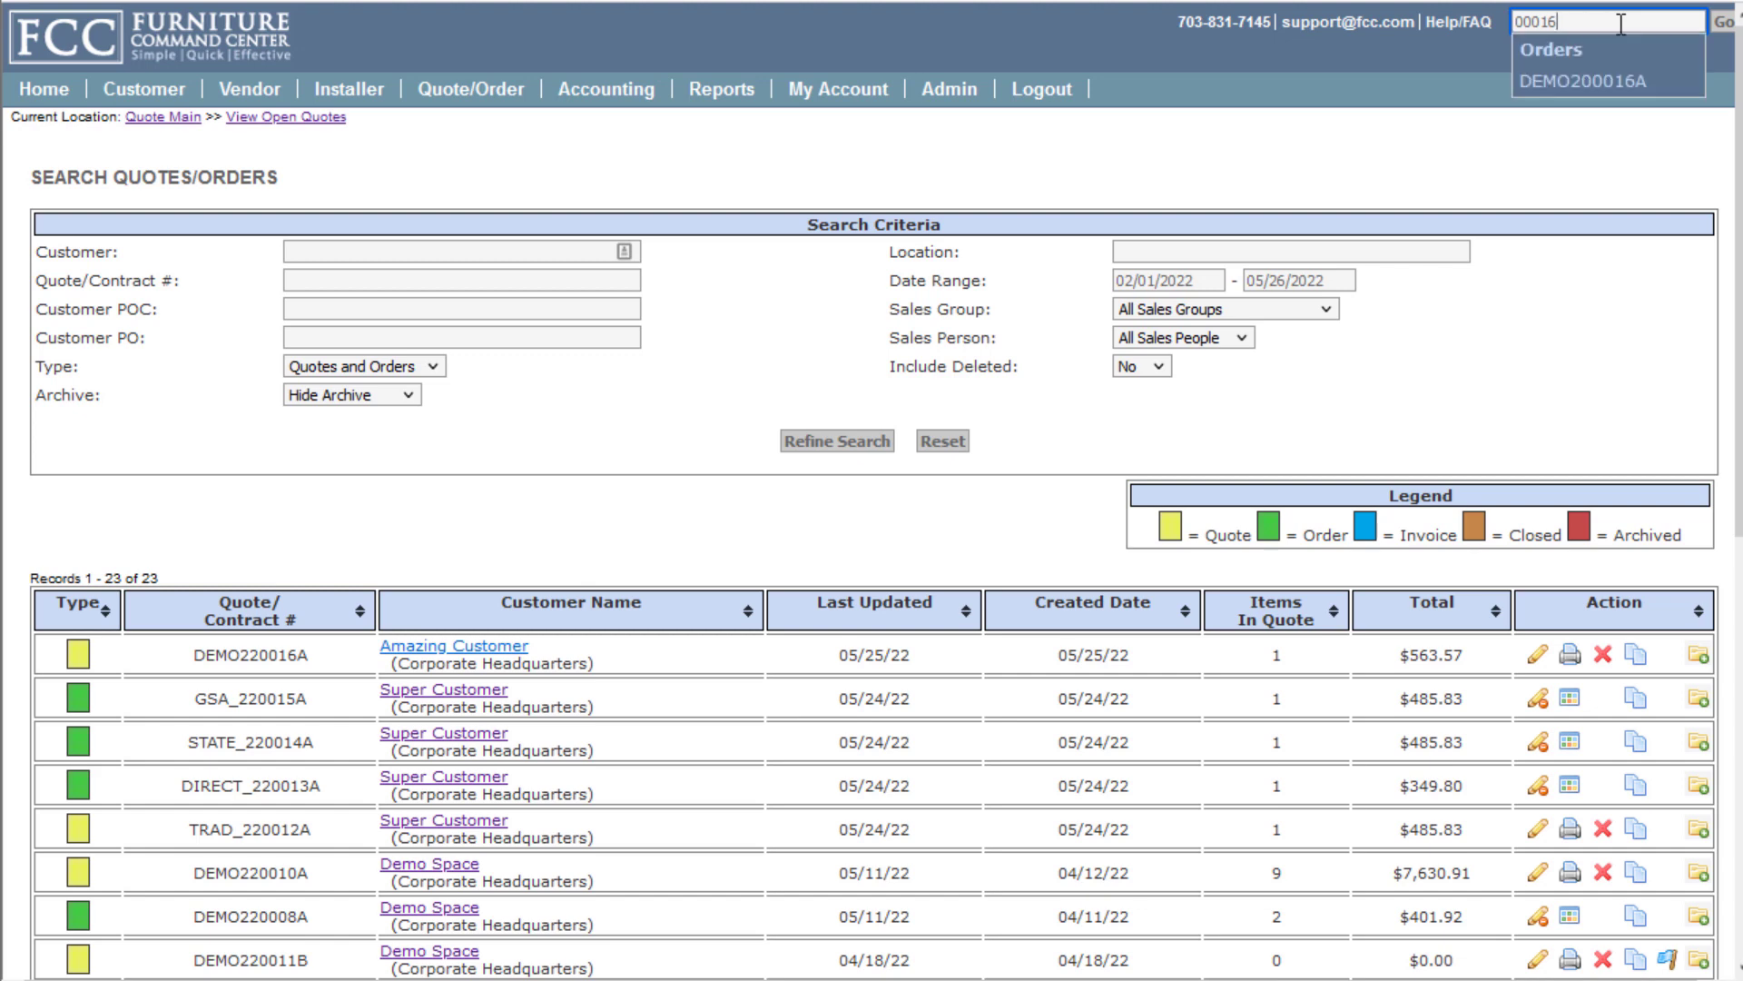
pyautogui.click(1605, 82)
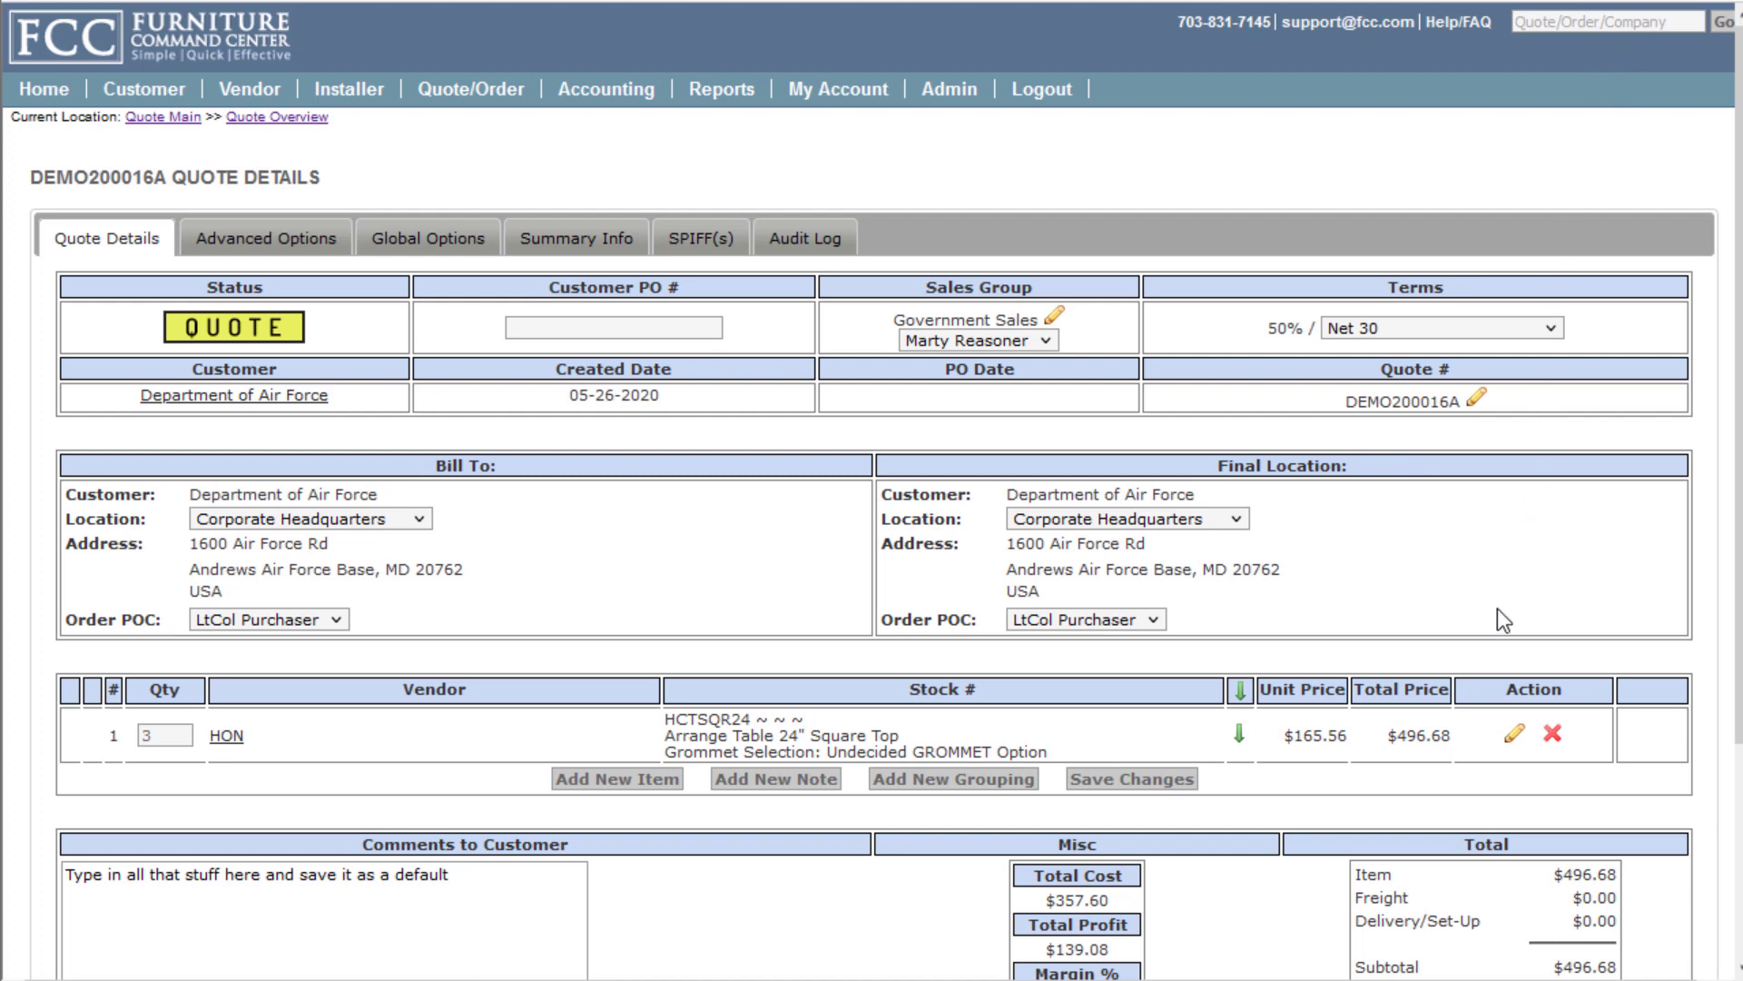
pyautogui.click(1517, 735)
pyautogui.scroll(-5, 1448, 641)
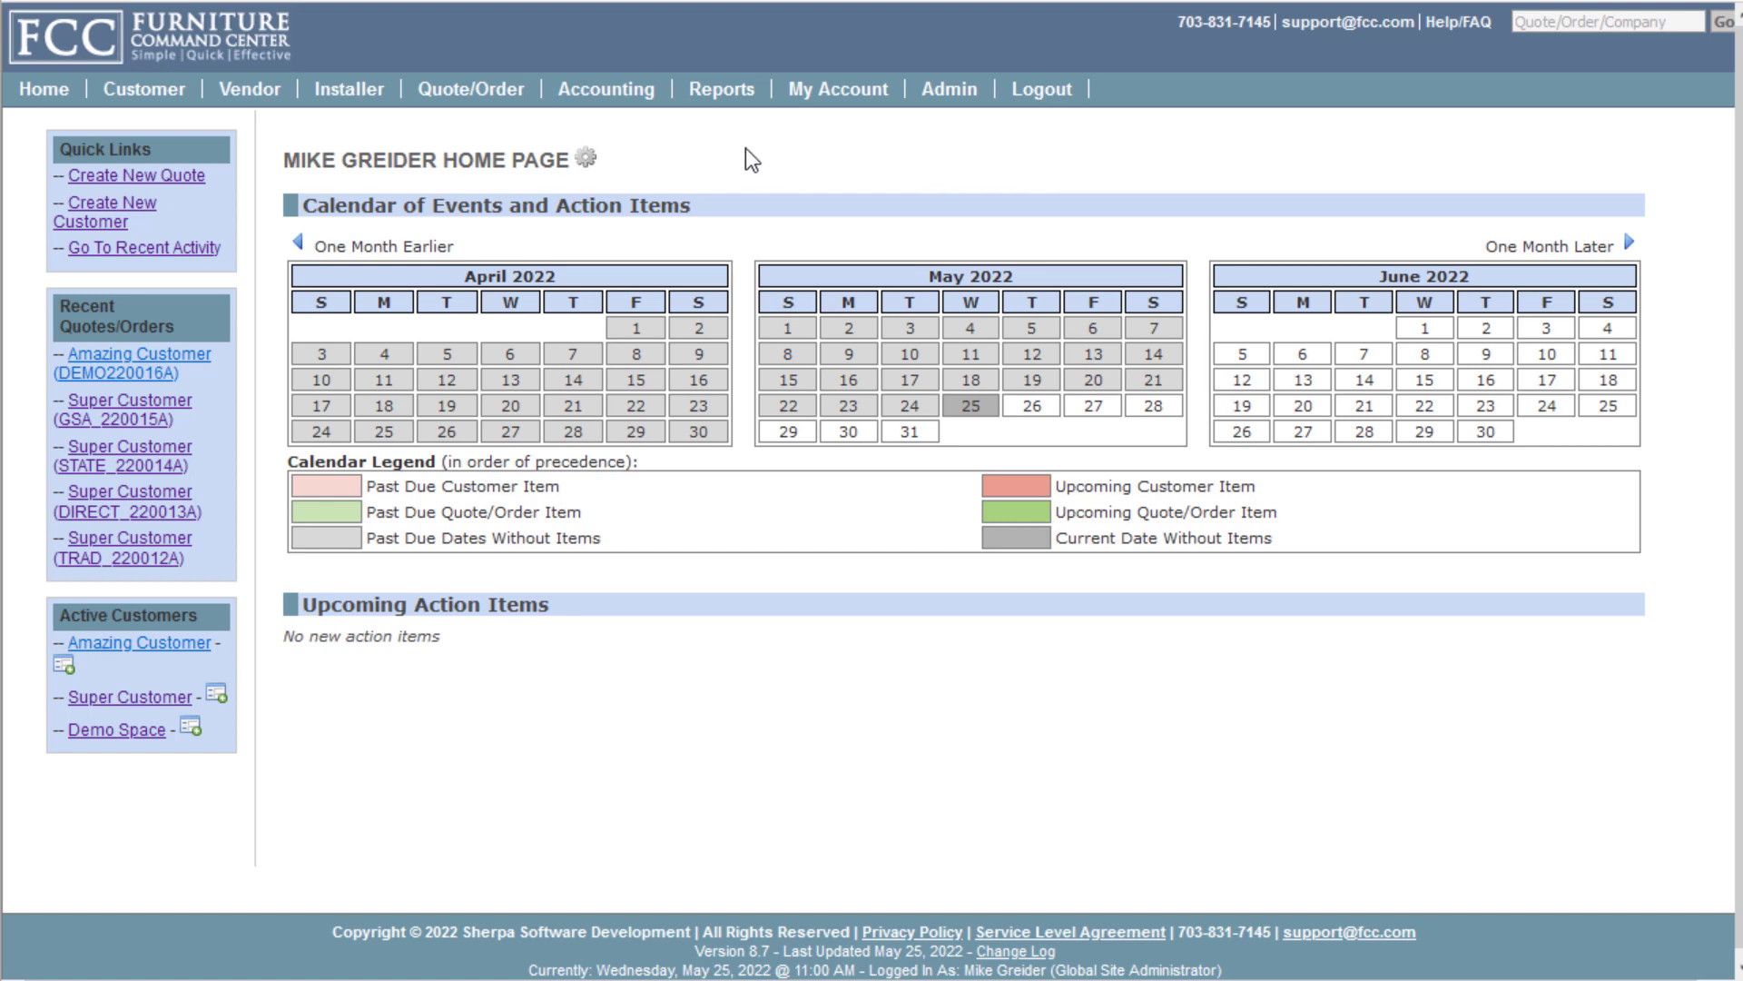
pyautogui.moveTo(712, 105)
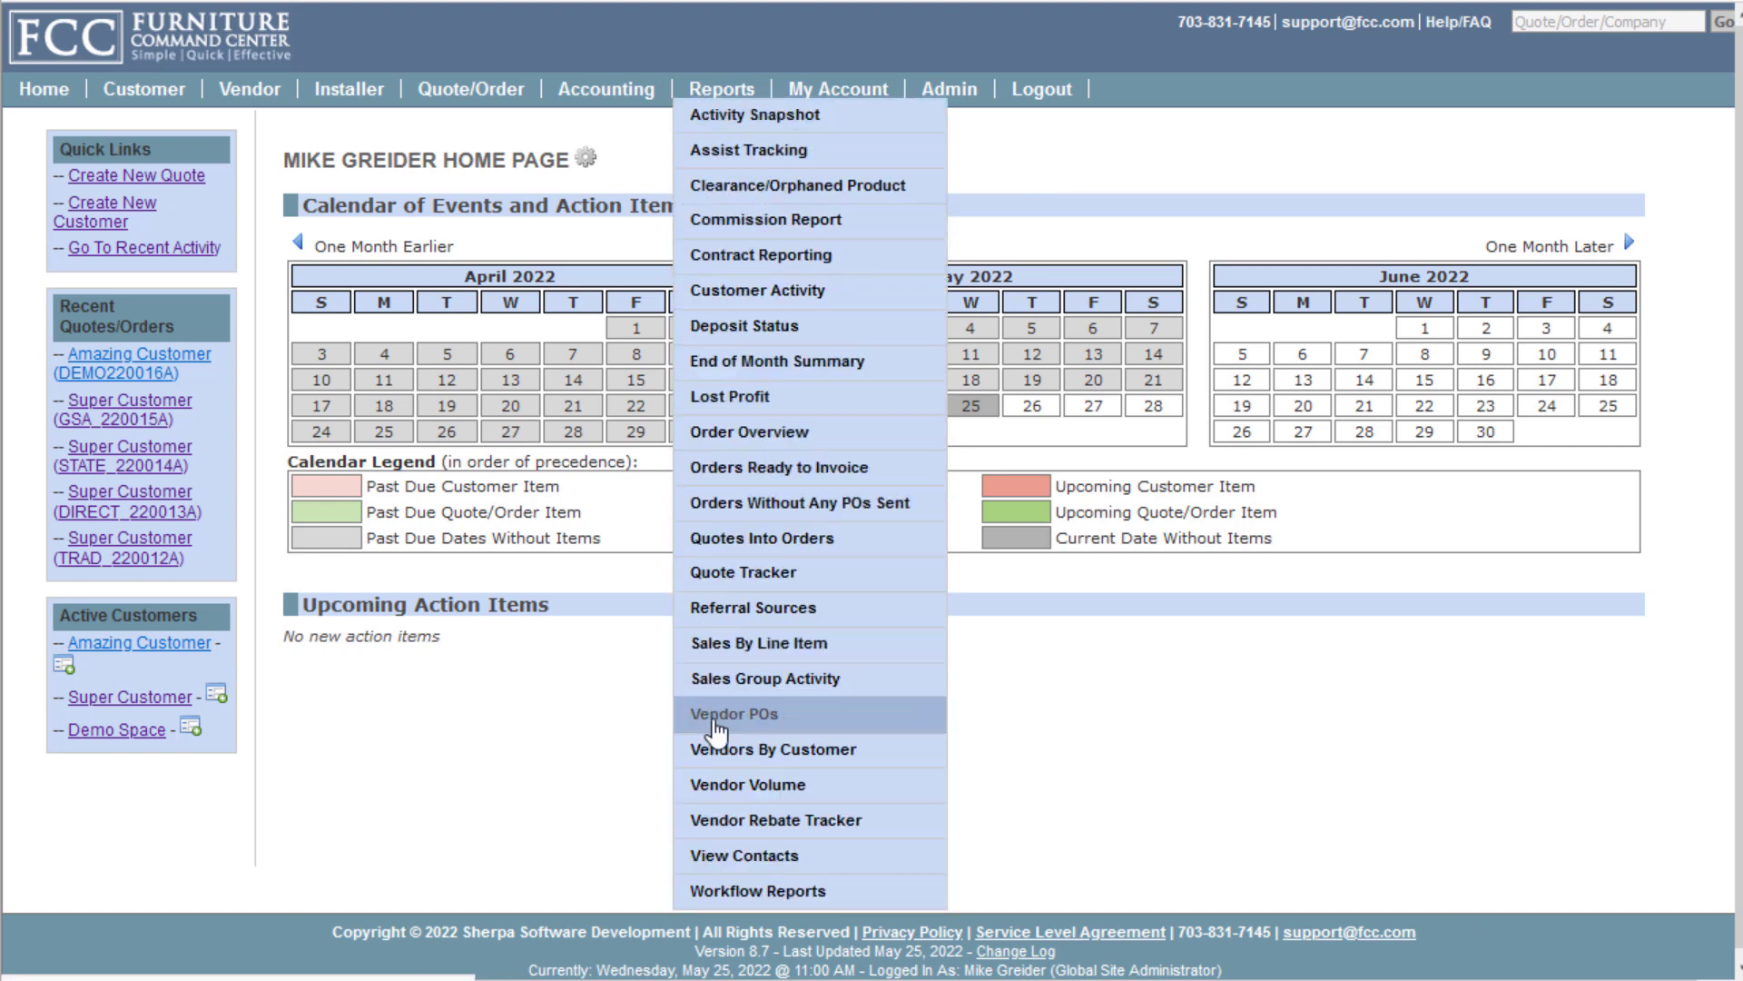